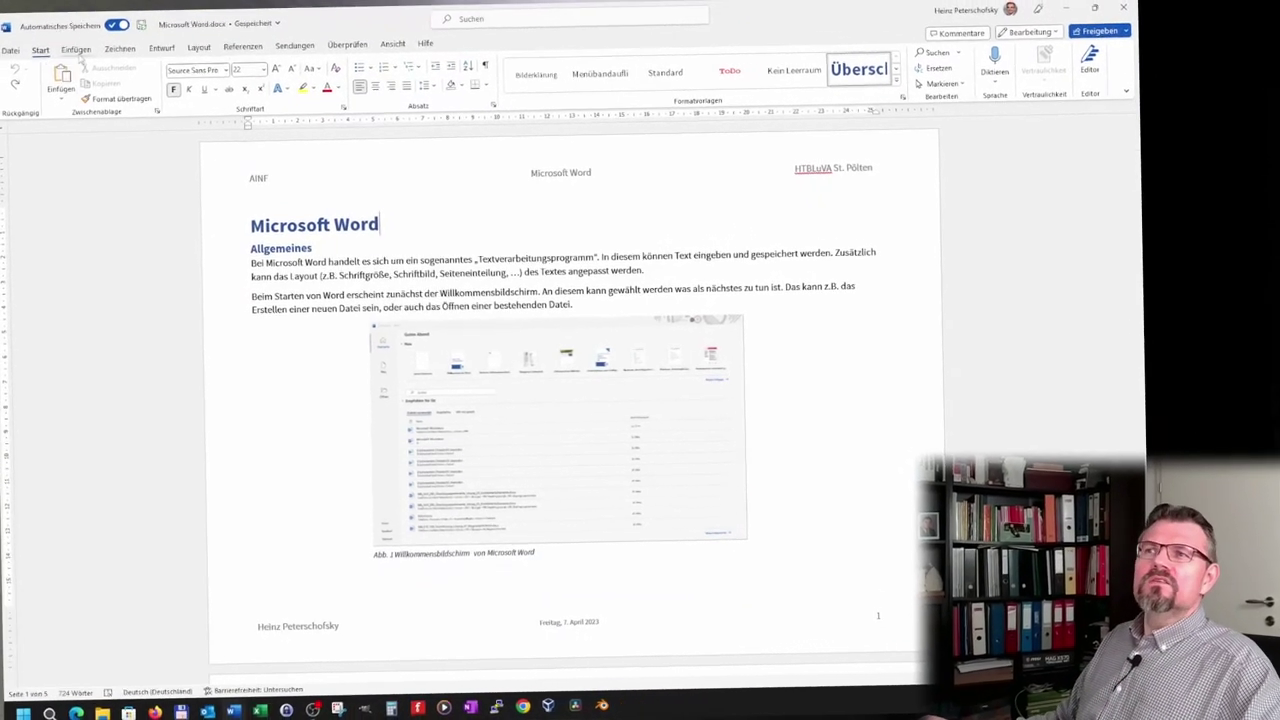
Switch the document's page orientation to Querformat (landscape), reflowing it onto 4 pages.
click(202, 48)
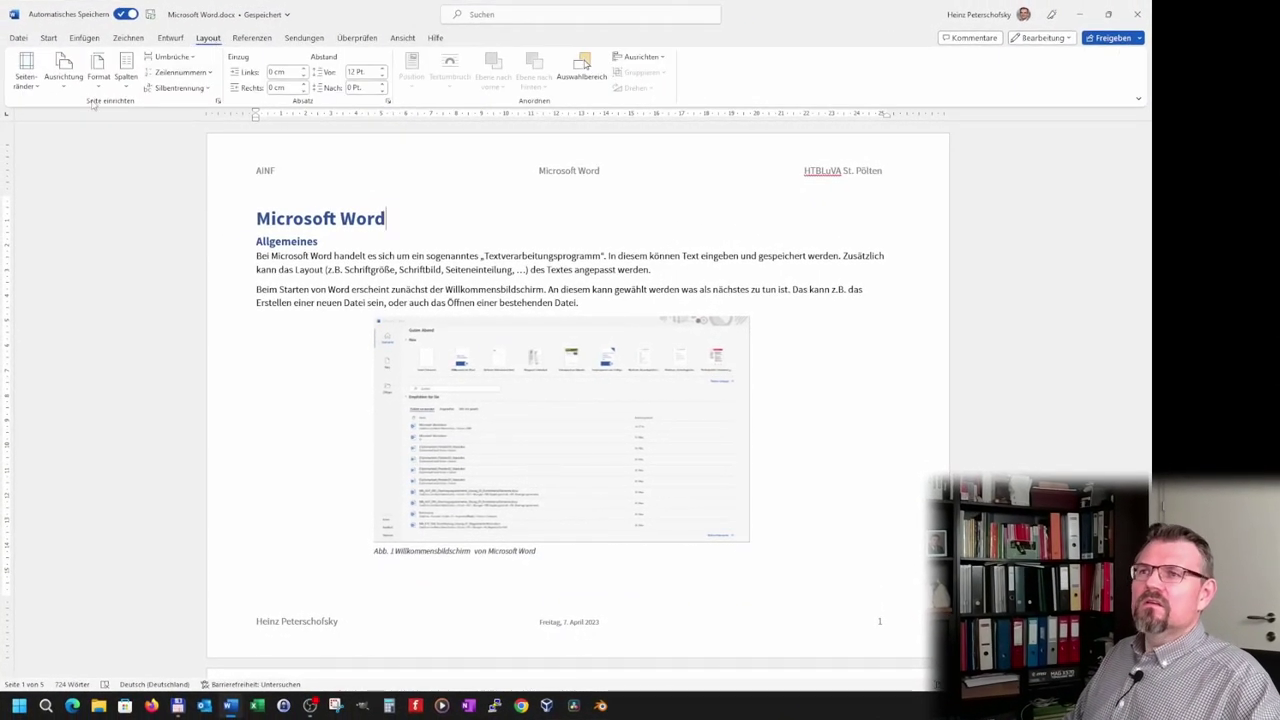
click(63, 76)
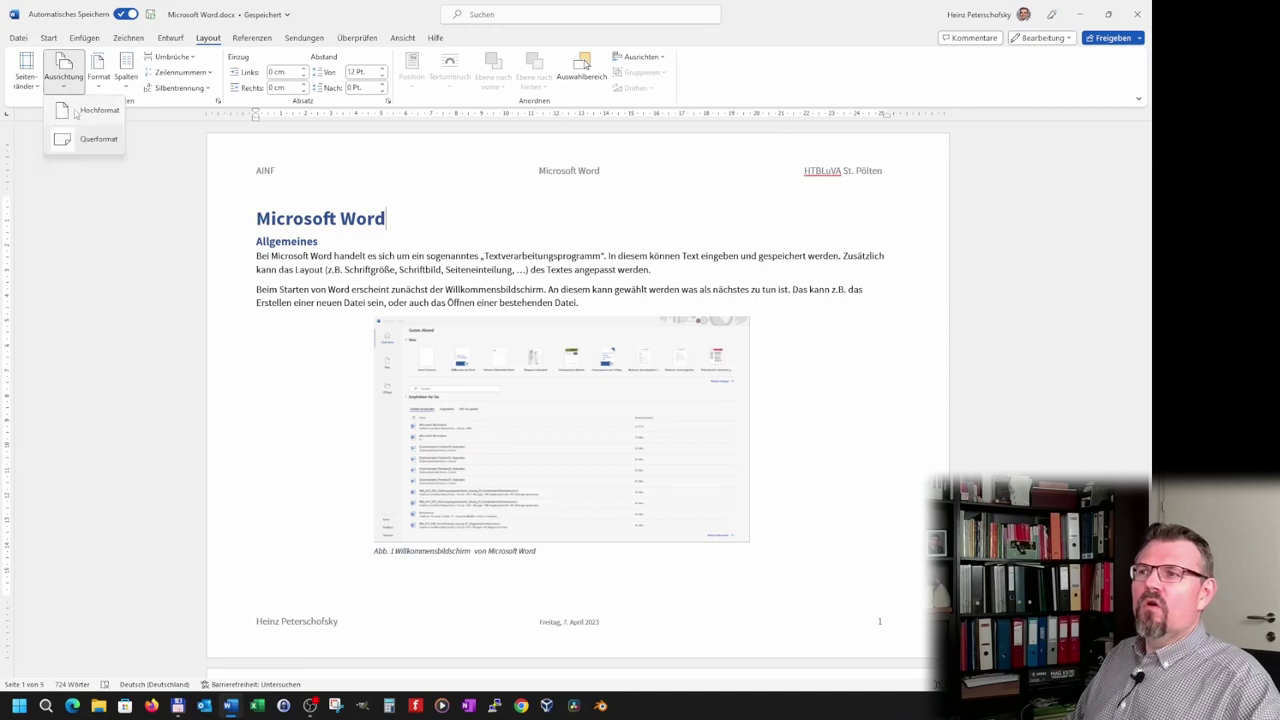
click(92, 139)
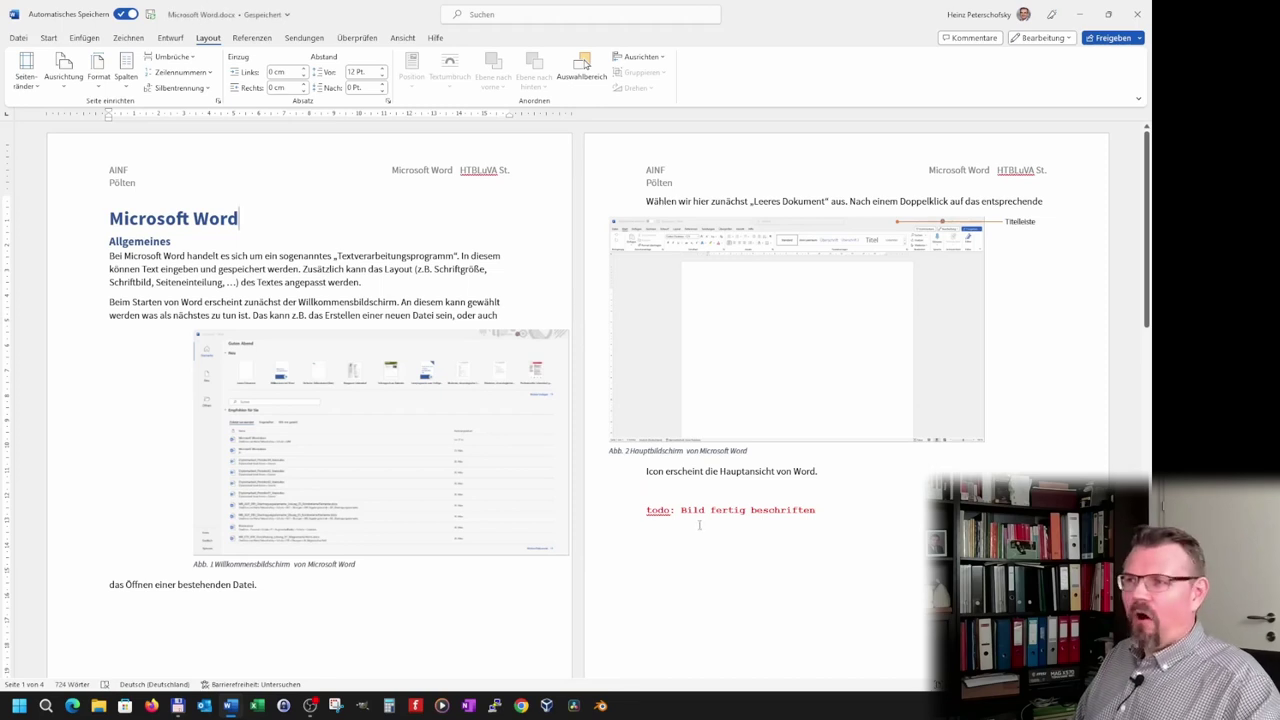
In the header, move the right-hand tab stop to 16 cm so the header fits on one line.
double_click(297, 175)
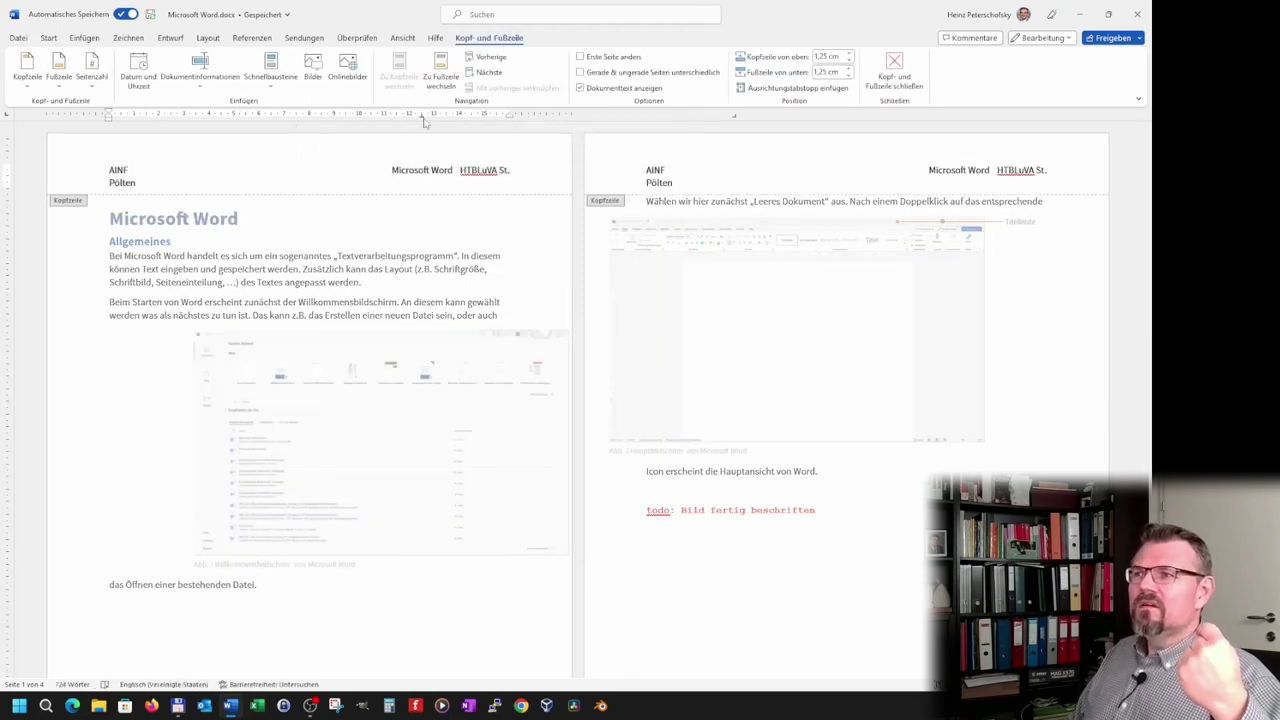
mouse_move(424, 120)
mouse_down()
mouse_move(336, 130)
mouse_move(310, 117)
mouse_up()
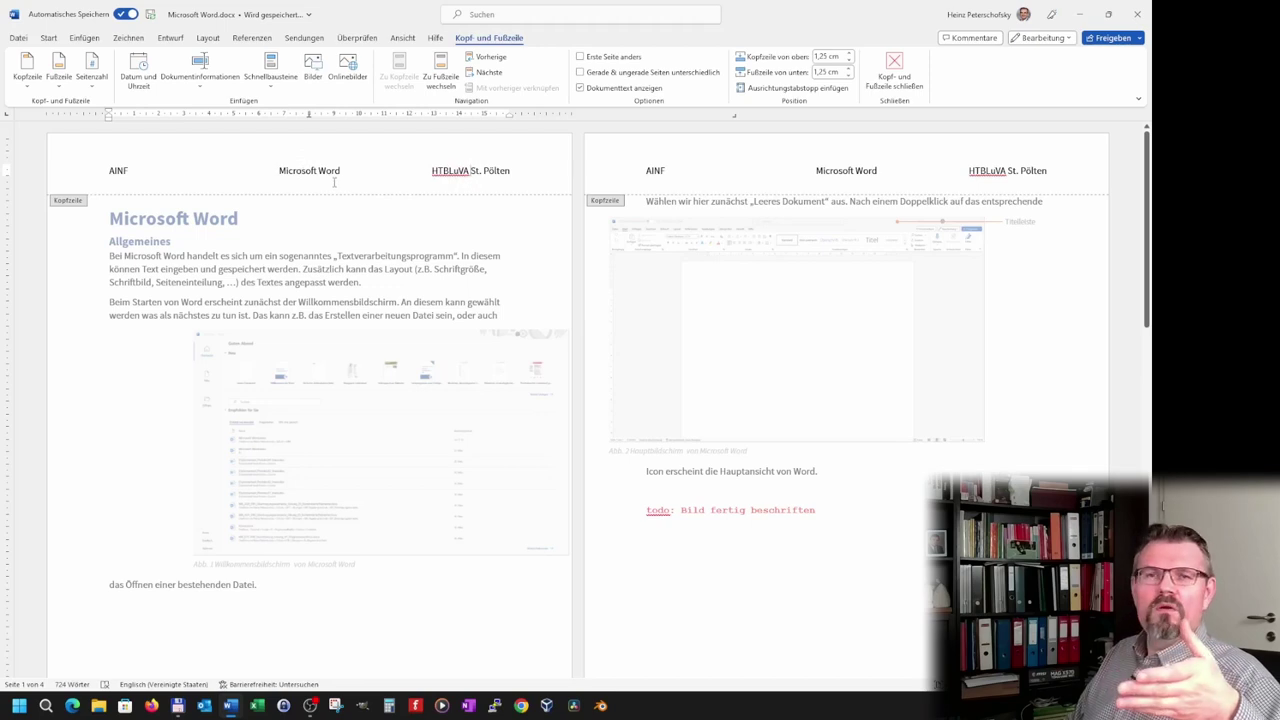
double_click(452, 170)
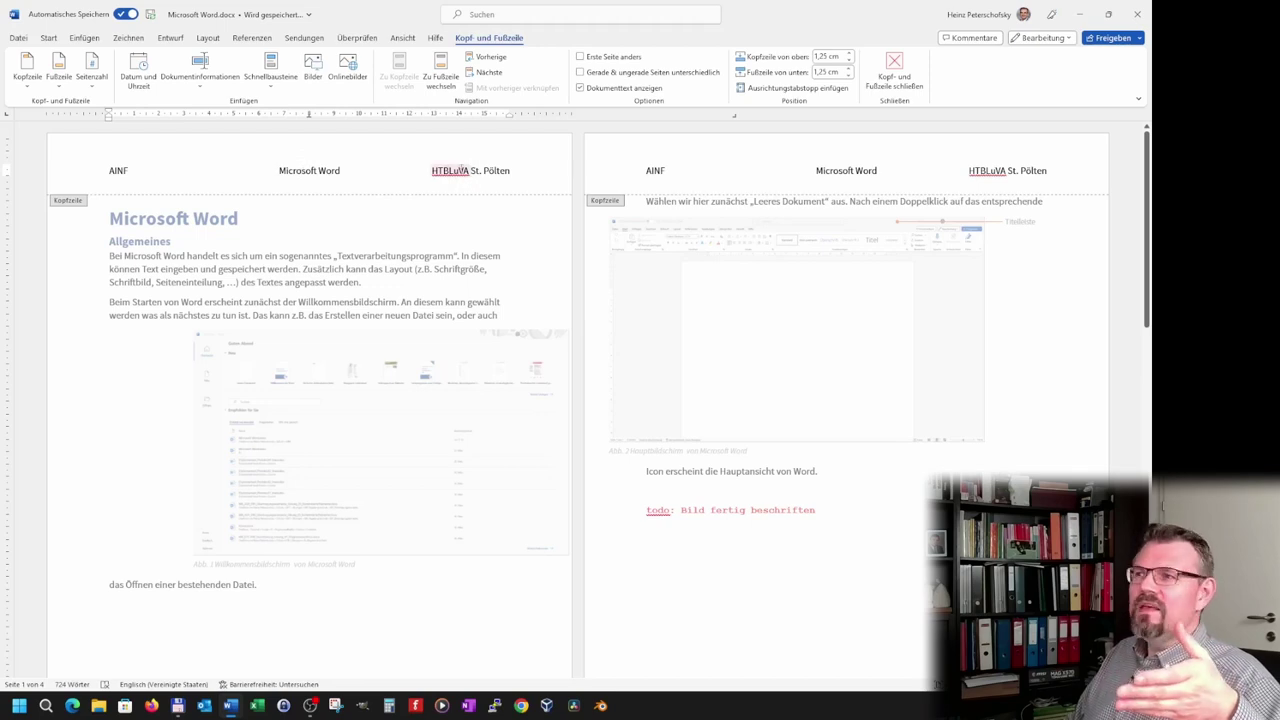
double_click(309, 116)
click(498, 290)
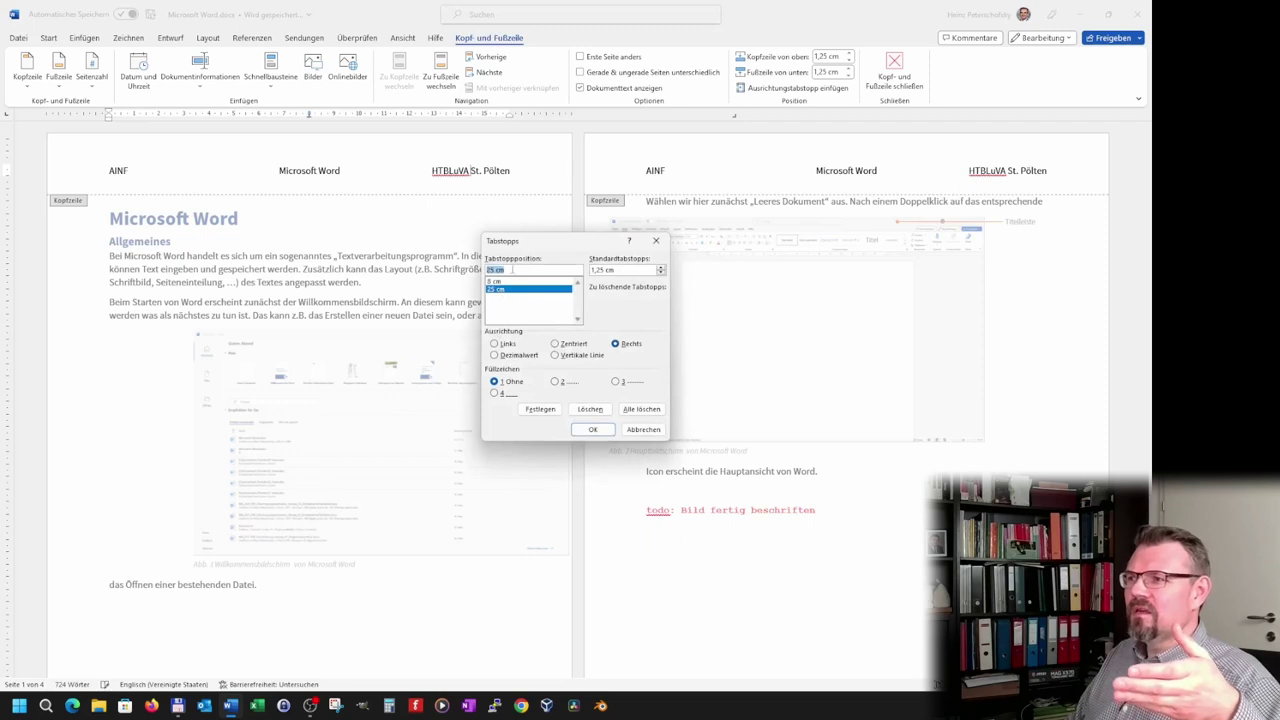
text(16)
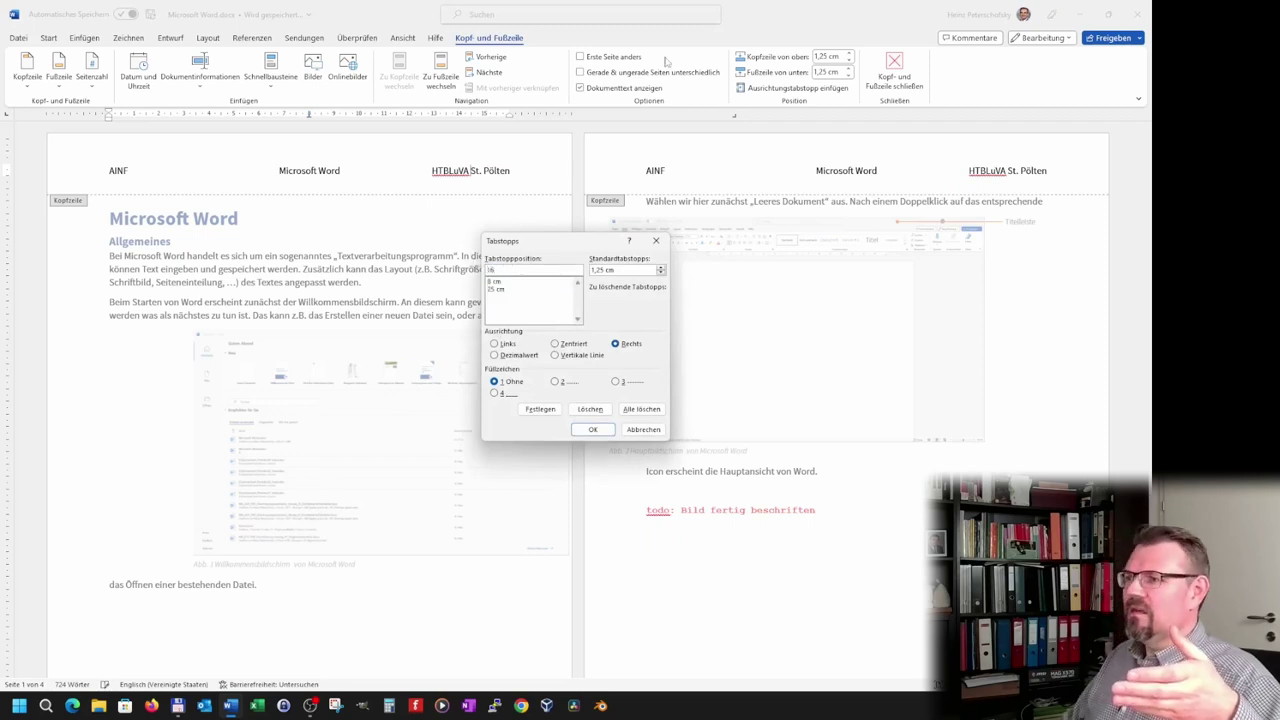
key(Return)
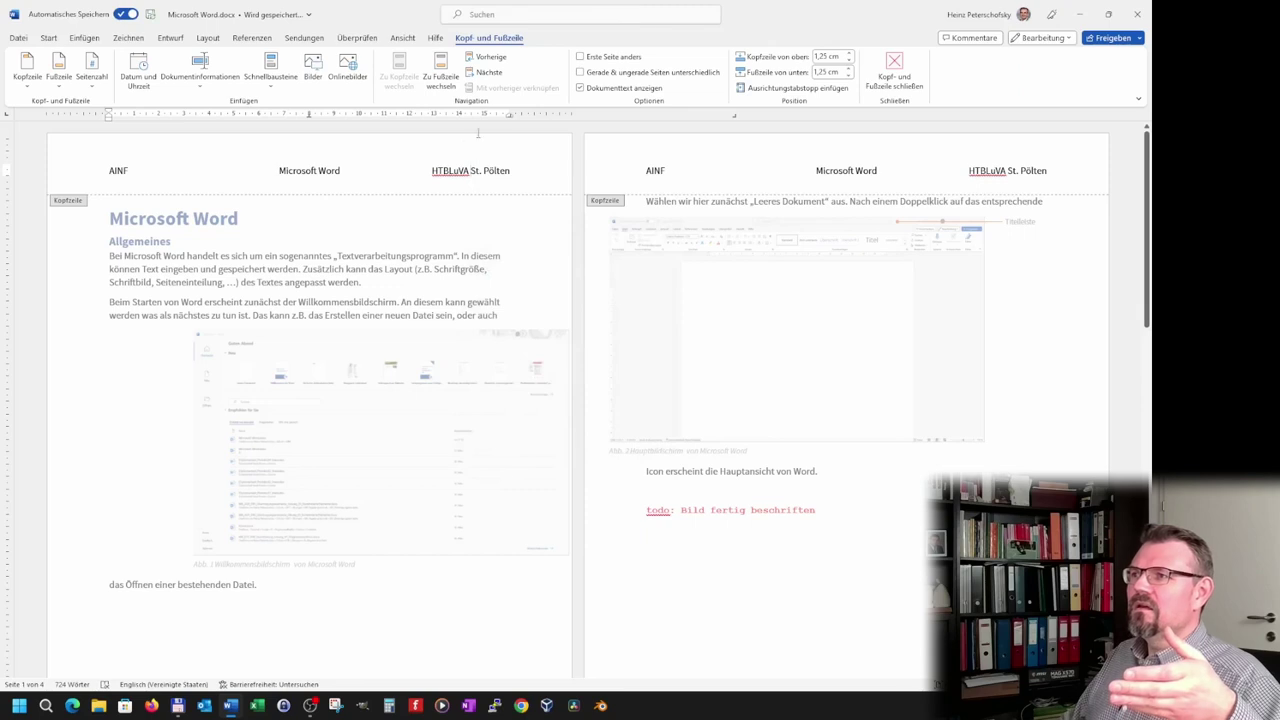
Delete the leftover 25 cm header tab stop and continue to the footer.
double_click(309, 114)
click(497, 289)
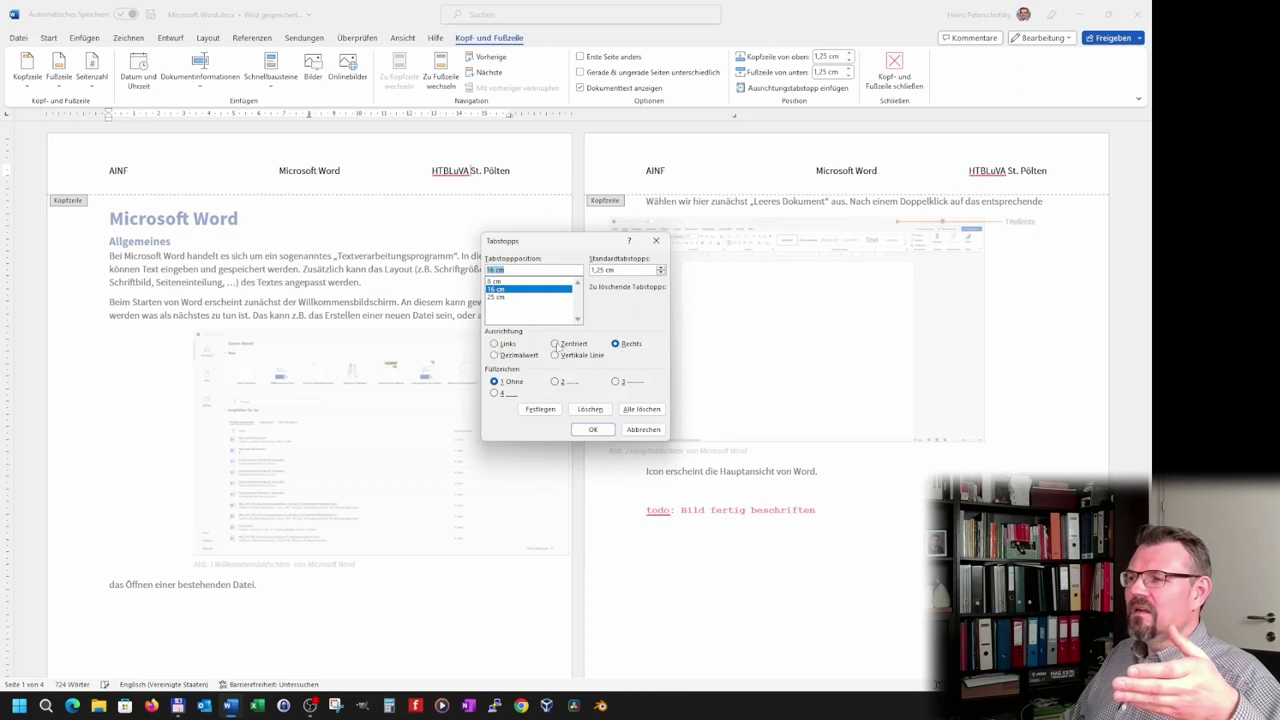
click(498, 298)
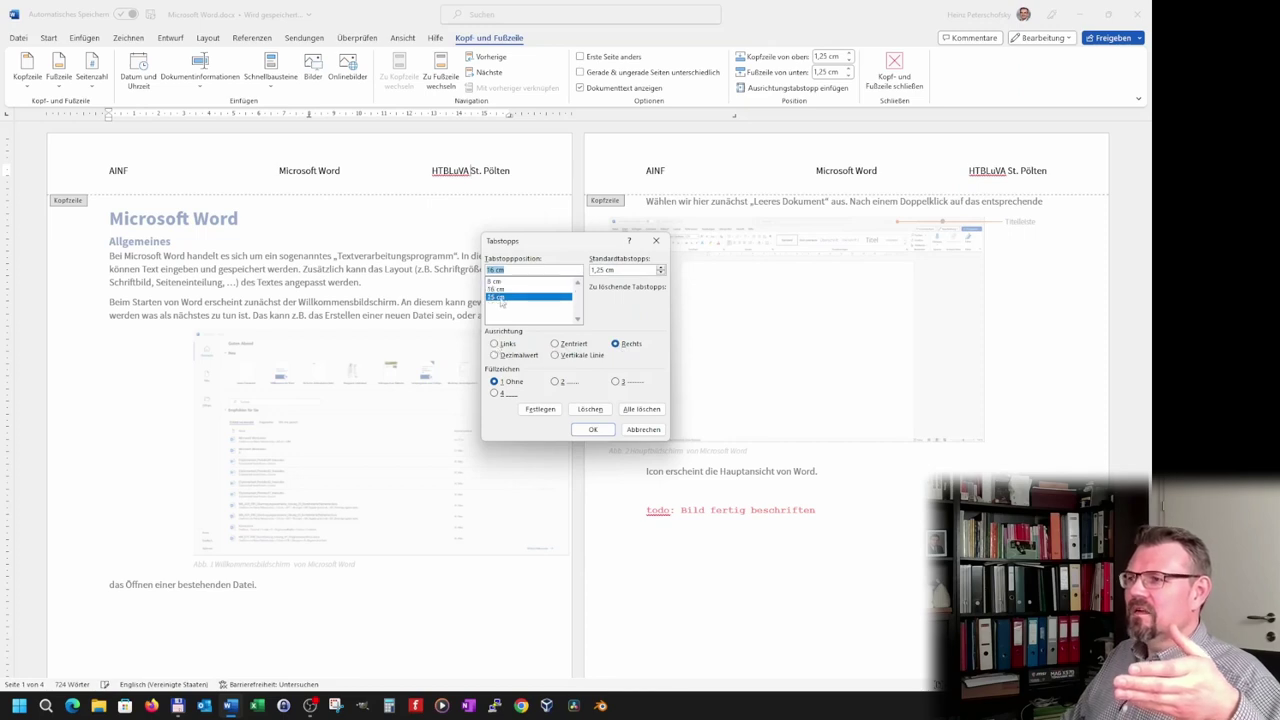
click(590, 409)
click(592, 429)
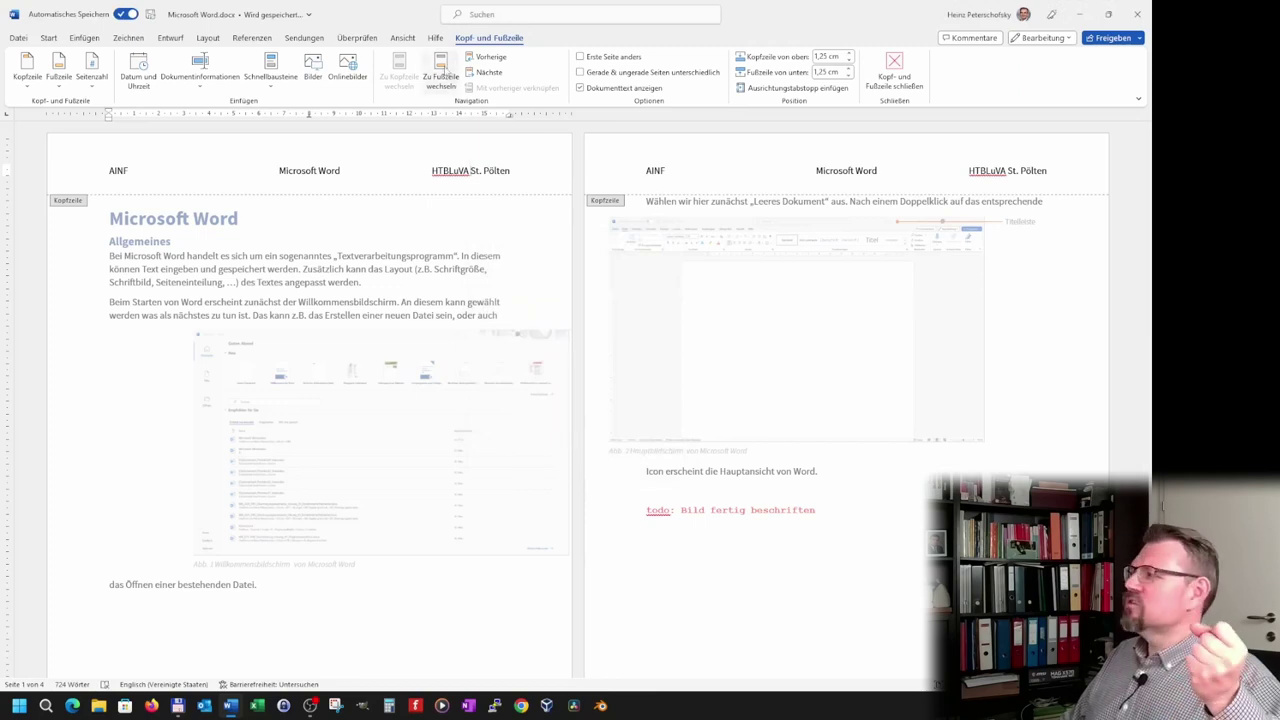
click(441, 75)
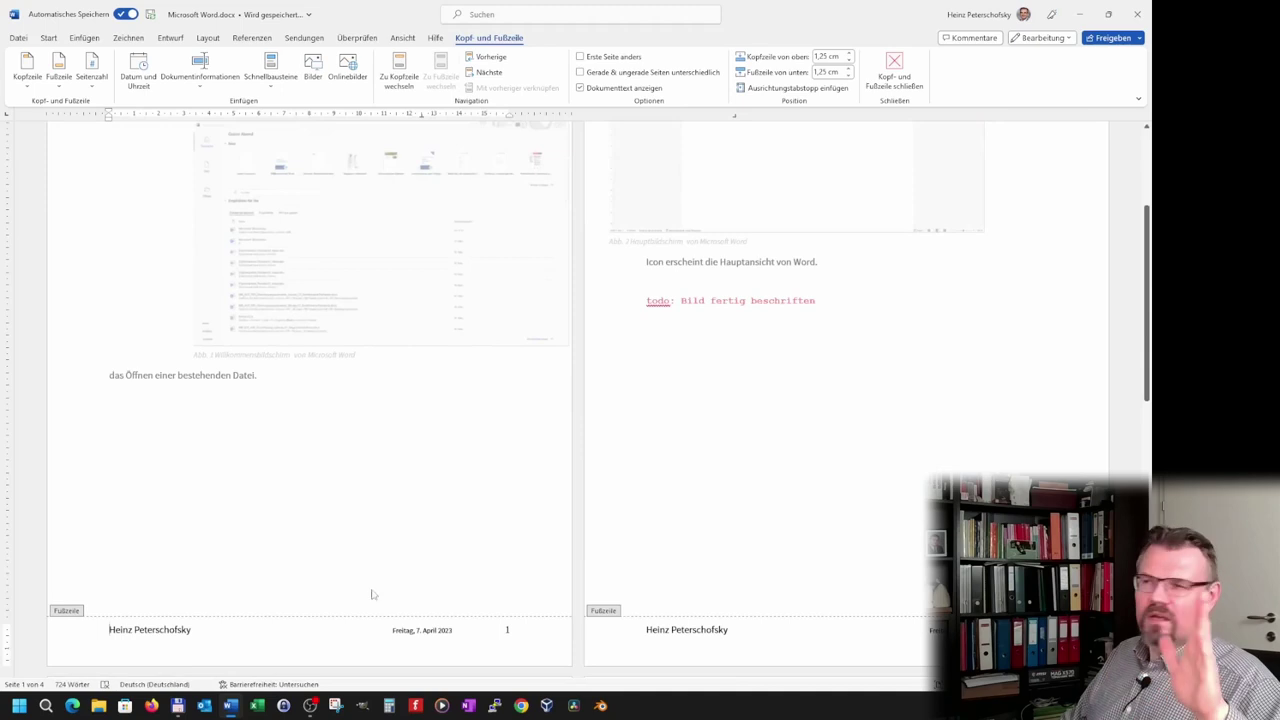
Shift the footer's date tab stop left and add a 16 cm tab stop through Absatz > Tabstopps.
drag(421, 117, 309, 117)
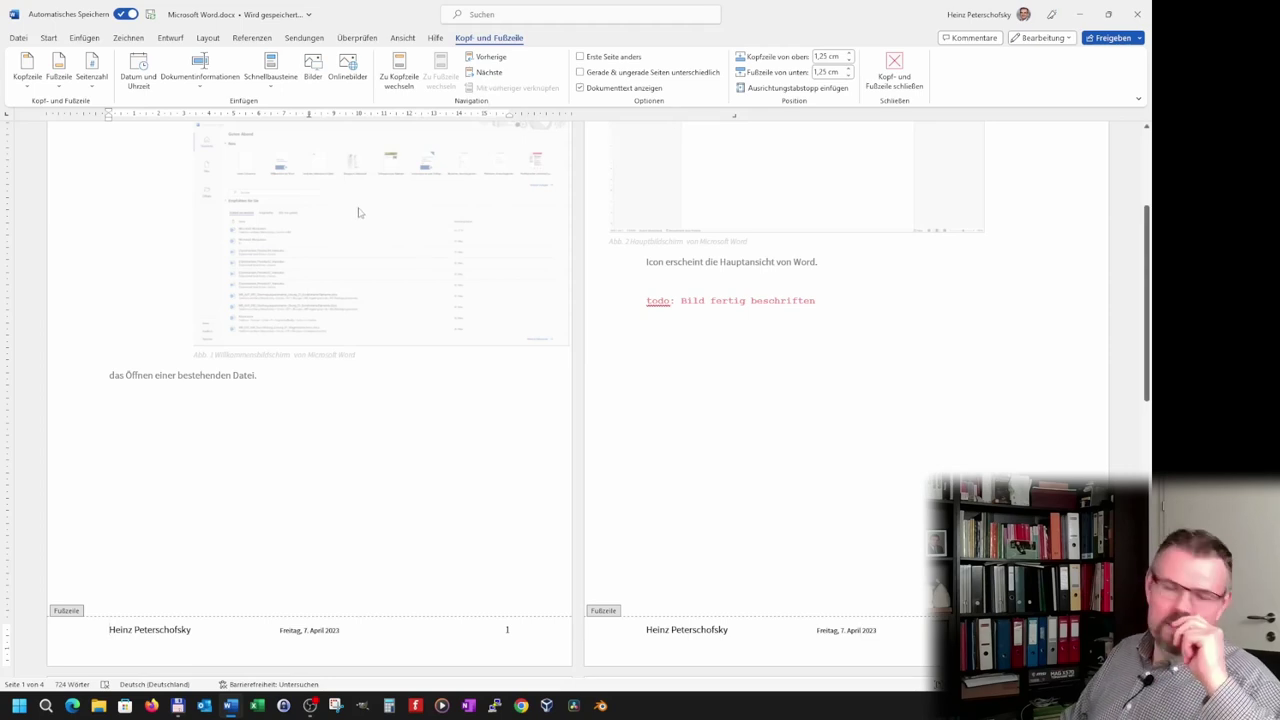
click(48, 37)
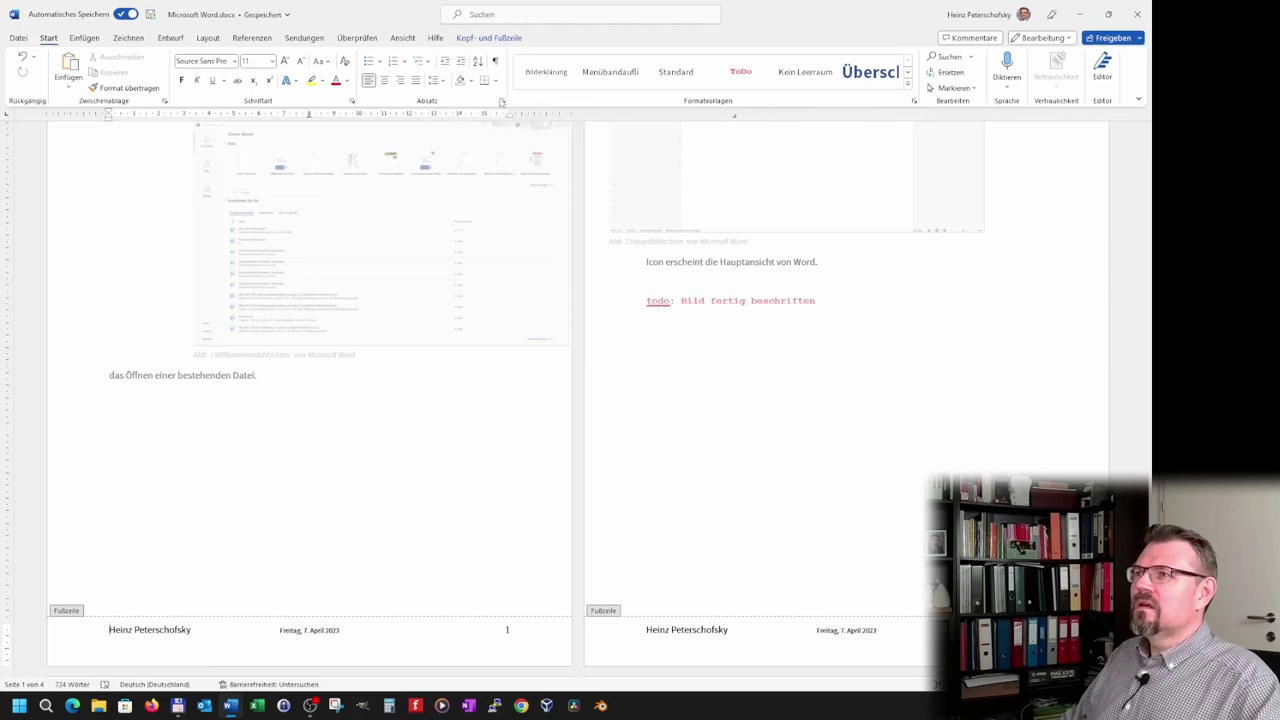
click(504, 102)
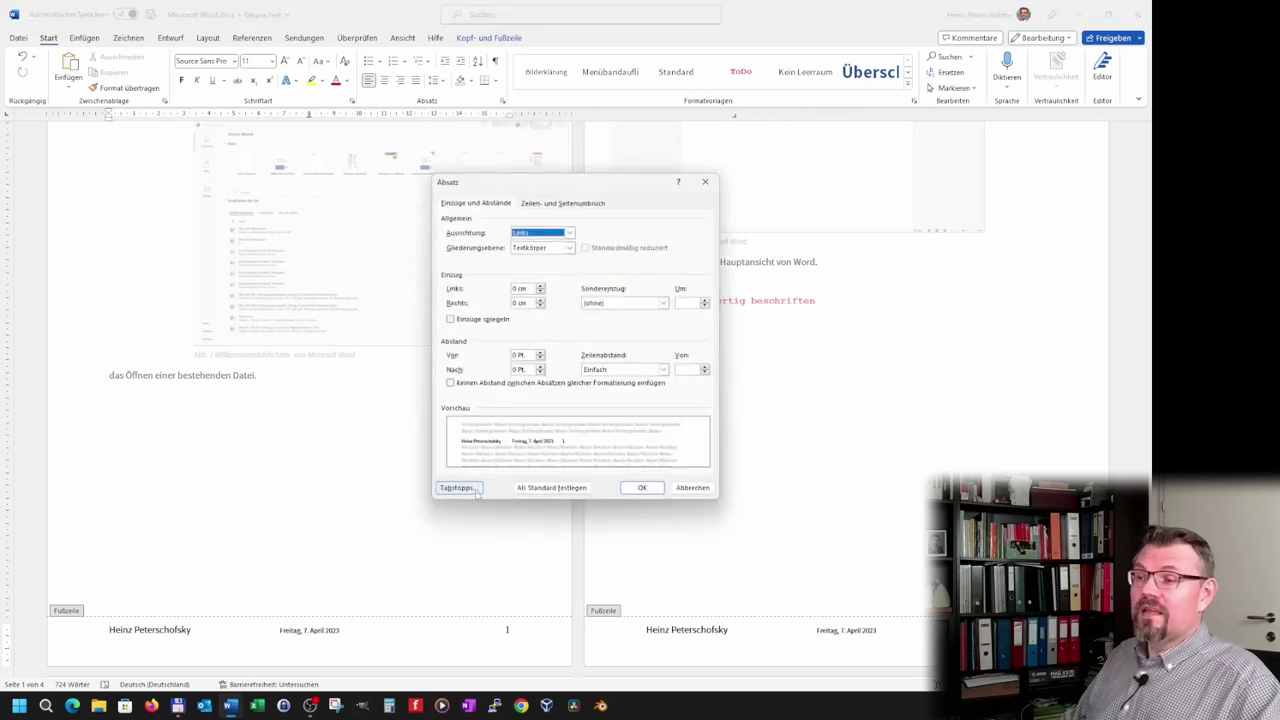
click(477, 490)
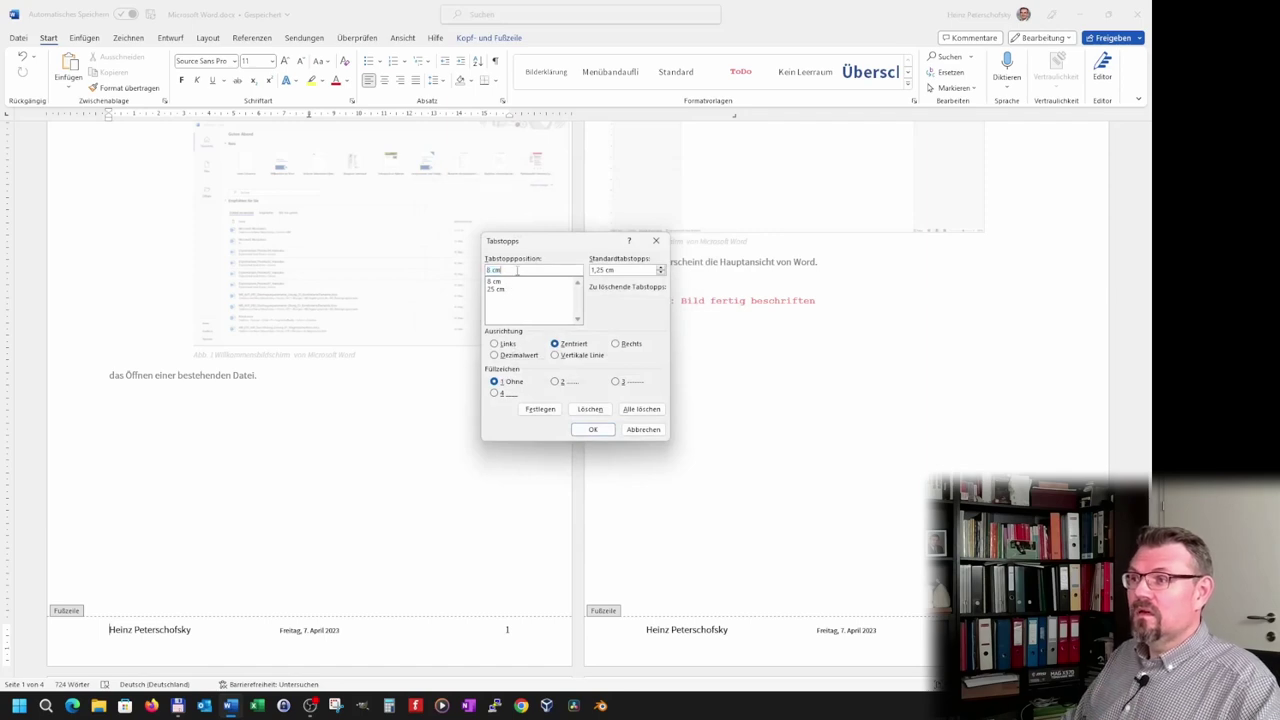
text(16)
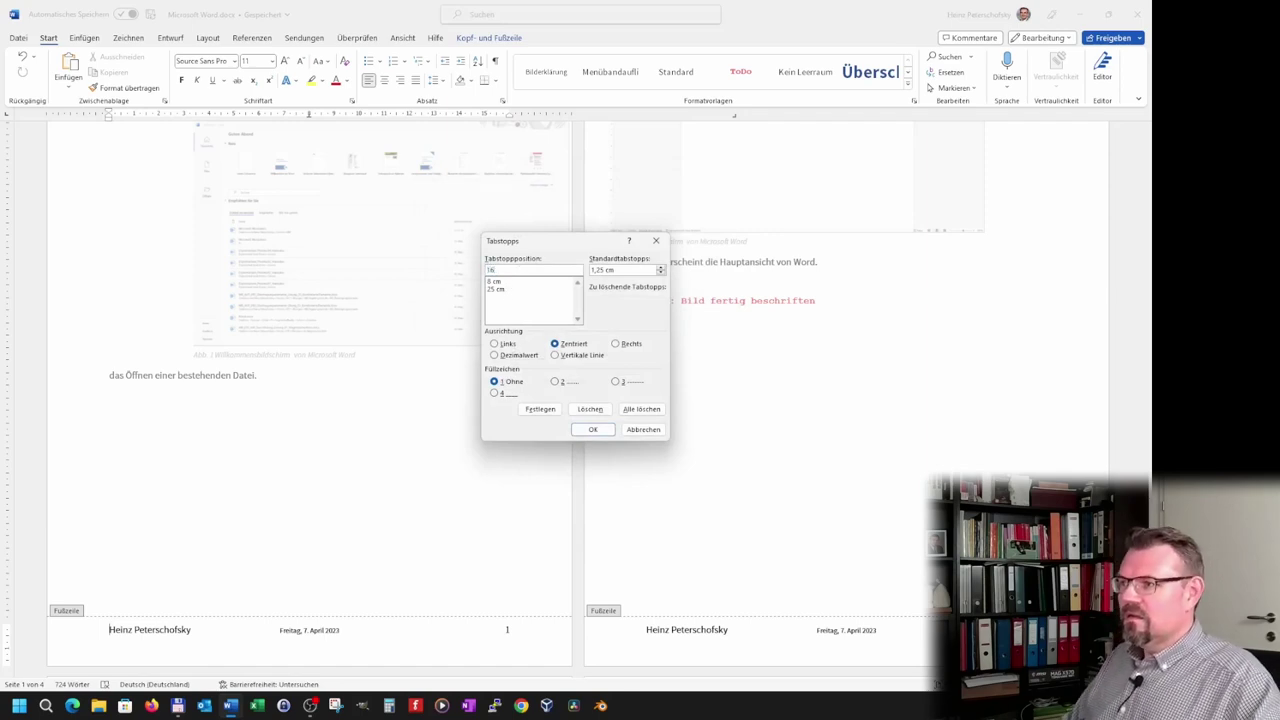
key(Tab)
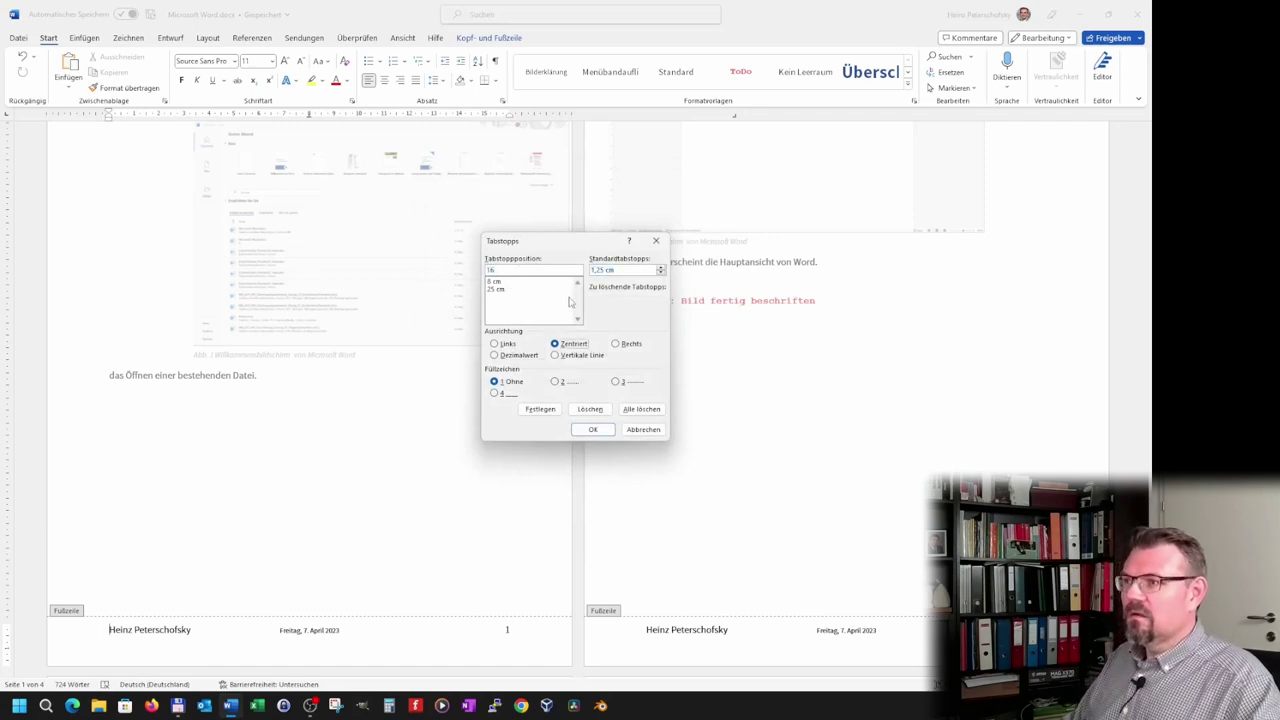
click(523, 290)
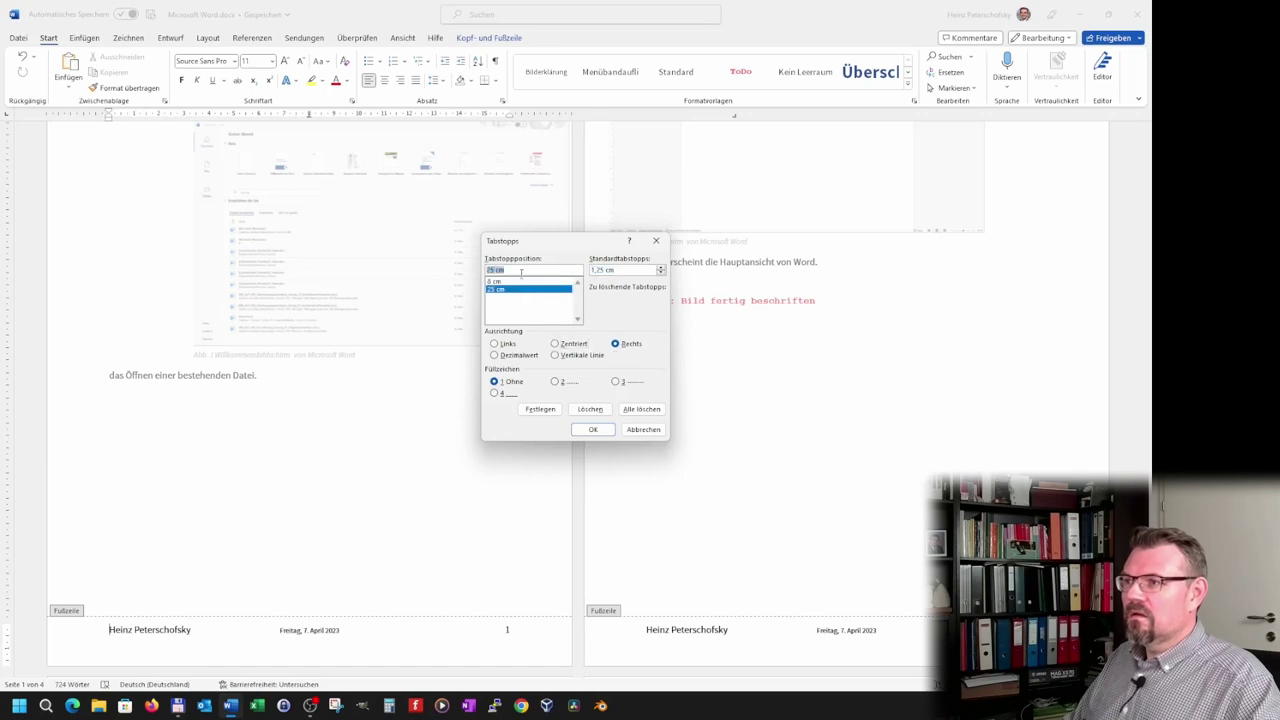
drag(513, 270, 419, 276)
text(16)
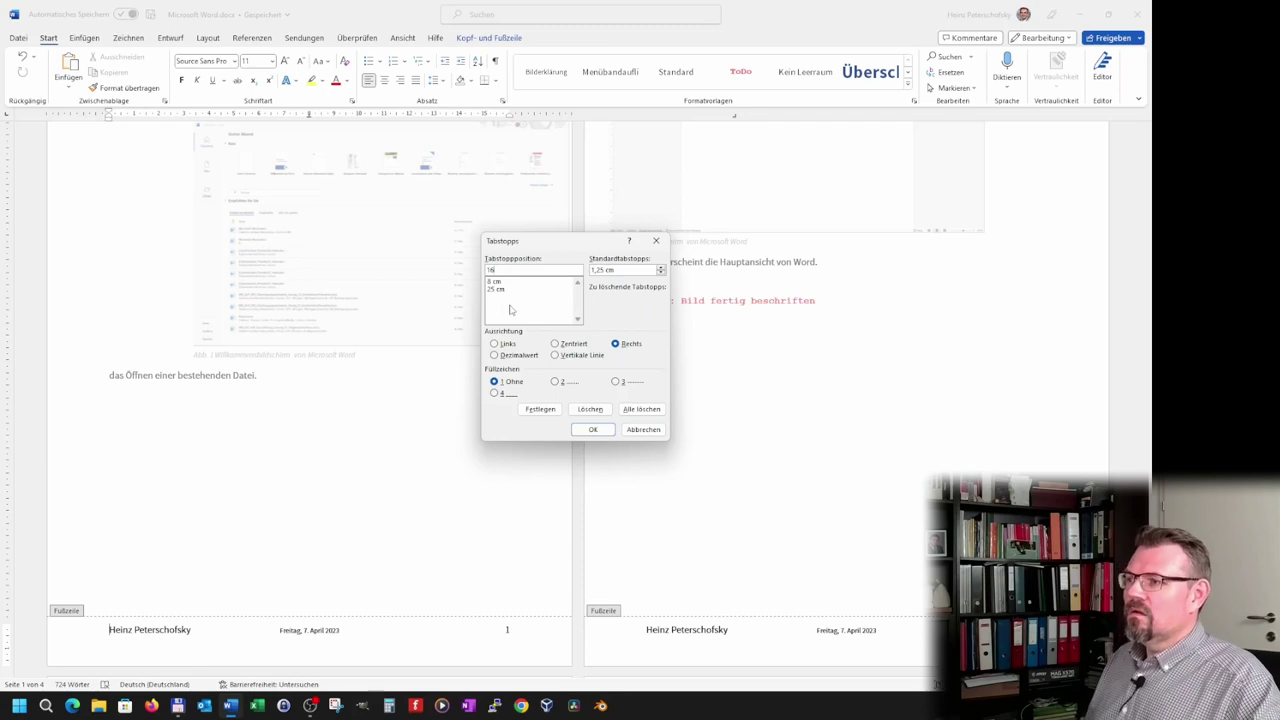
key(Return)
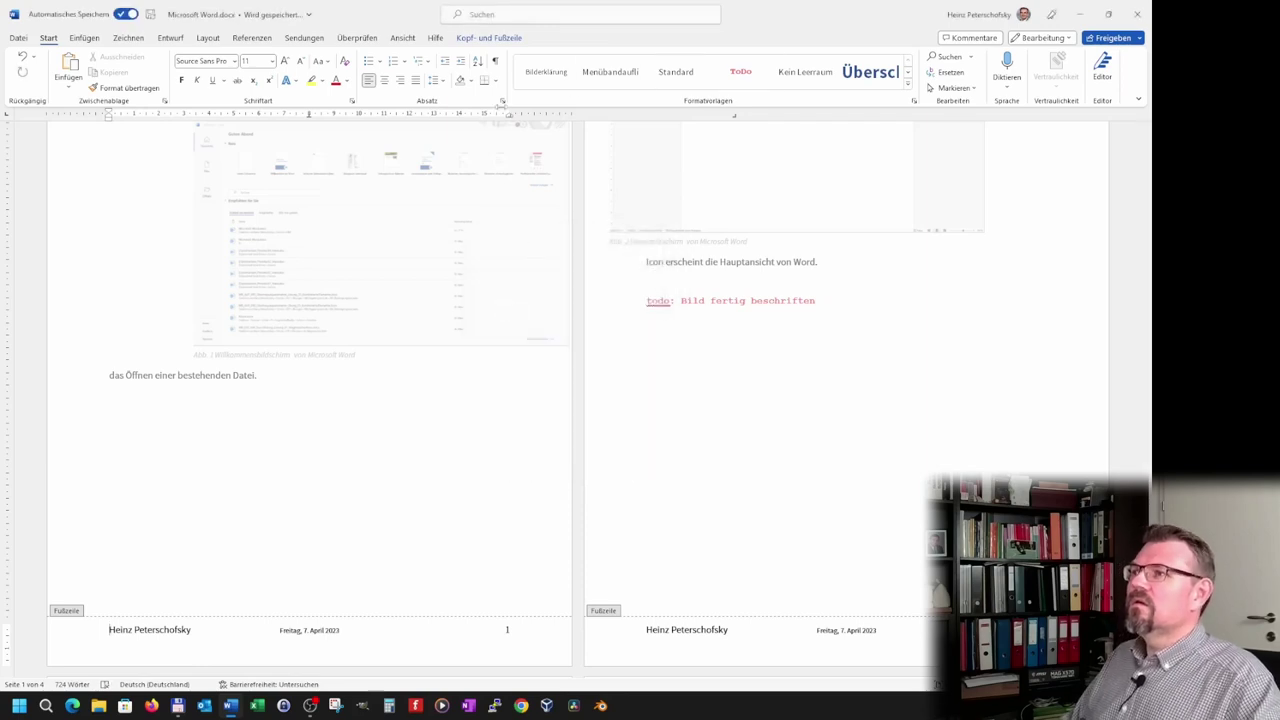
Delete the leftover 25 cm footer tab stop, keeping the 8 cm and 16 cm stops.
click(502, 103)
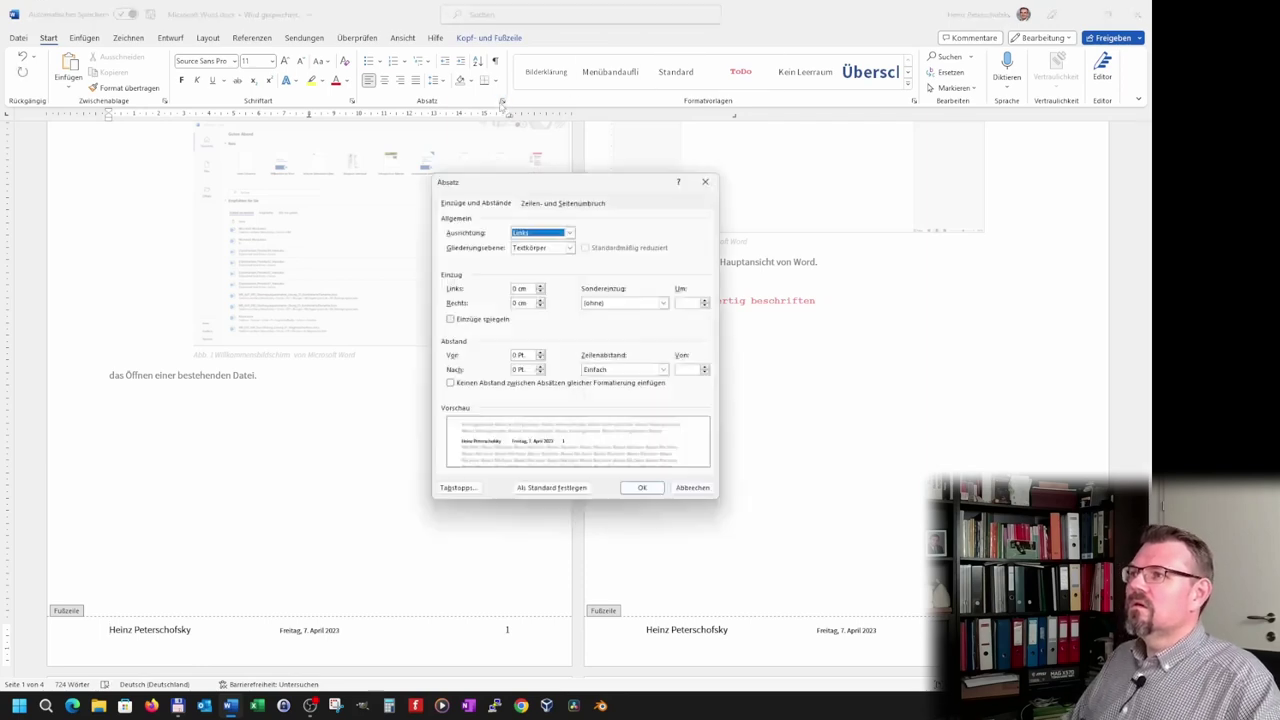
click(462, 488)
click(511, 298)
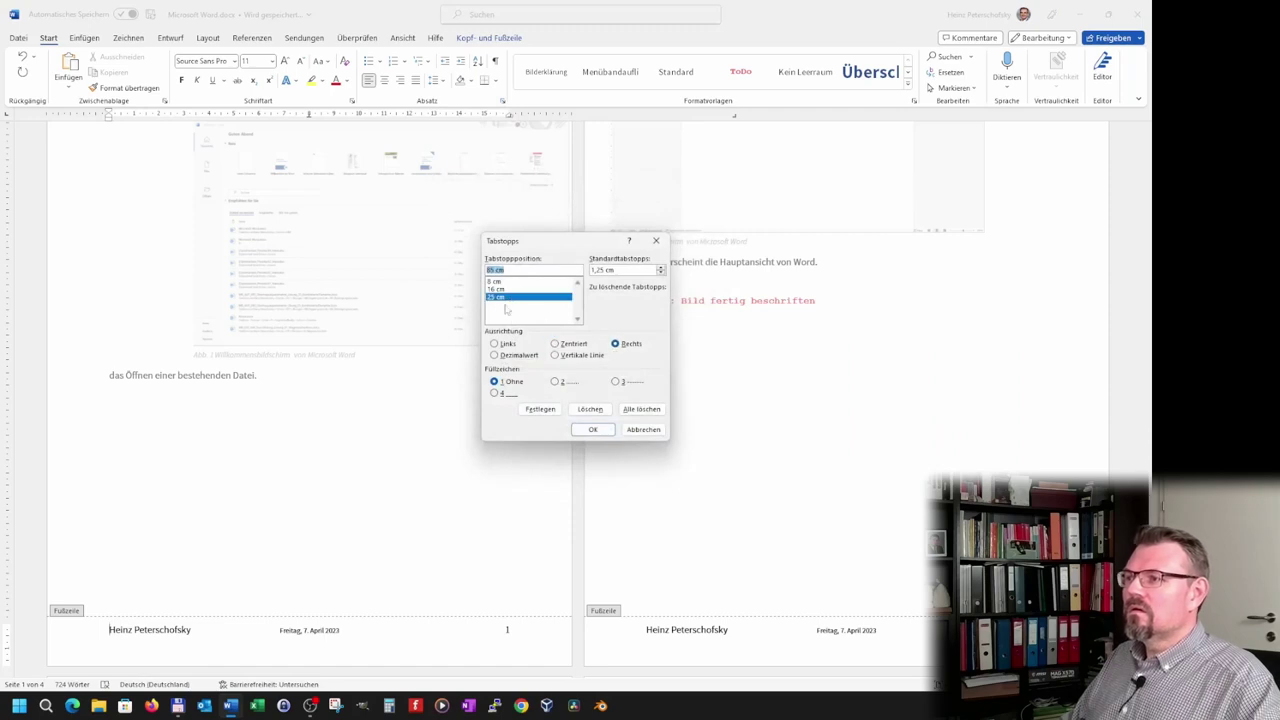
click(496, 290)
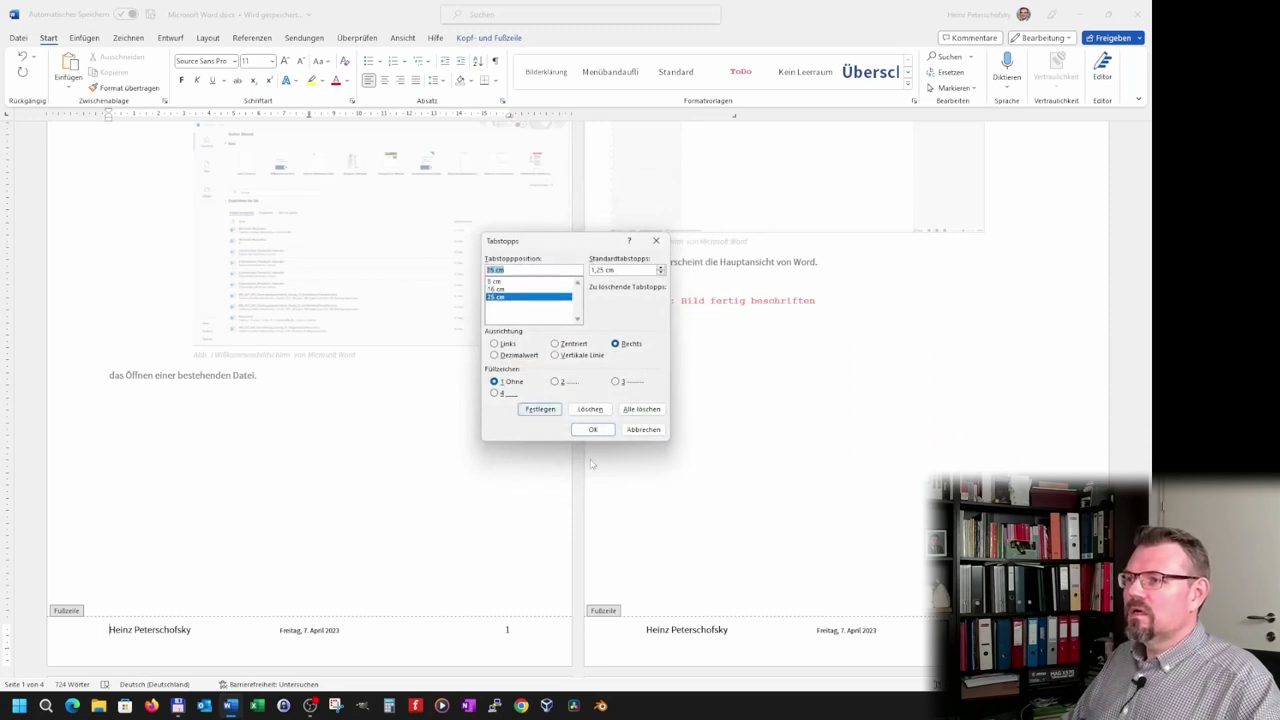
click(590, 409)
click(593, 429)
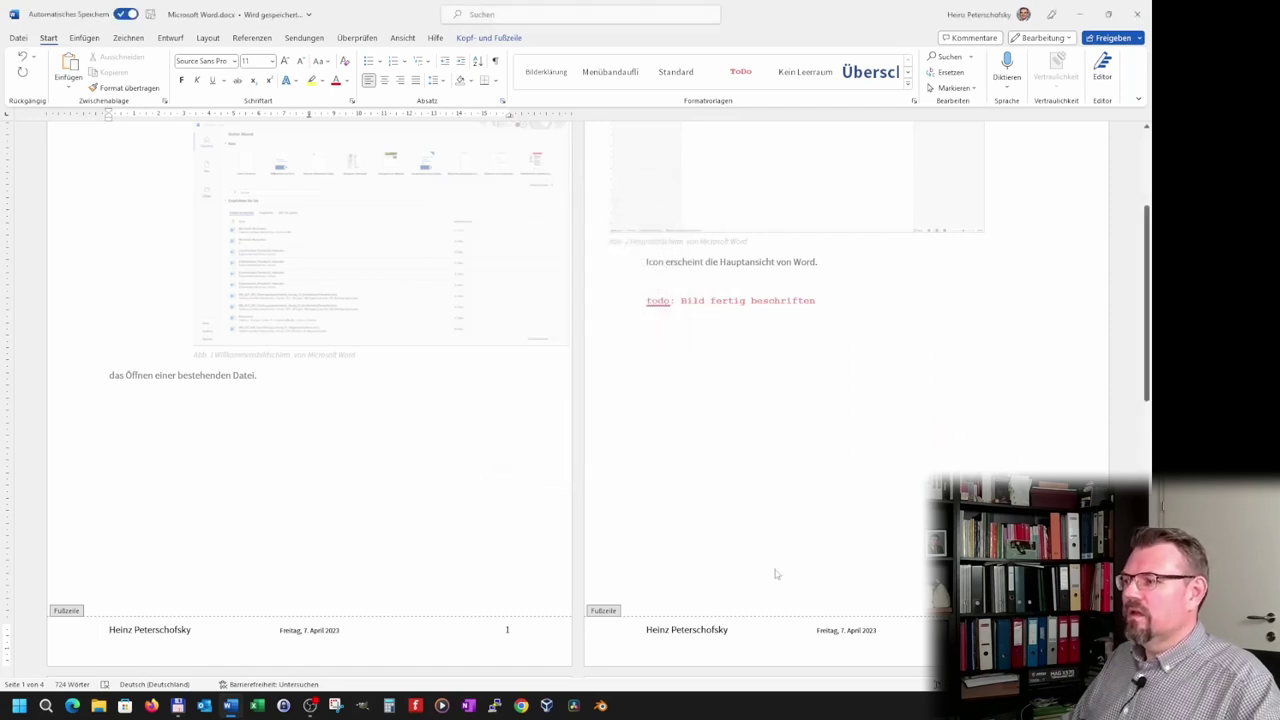
scroll(706, 508, up, 3)
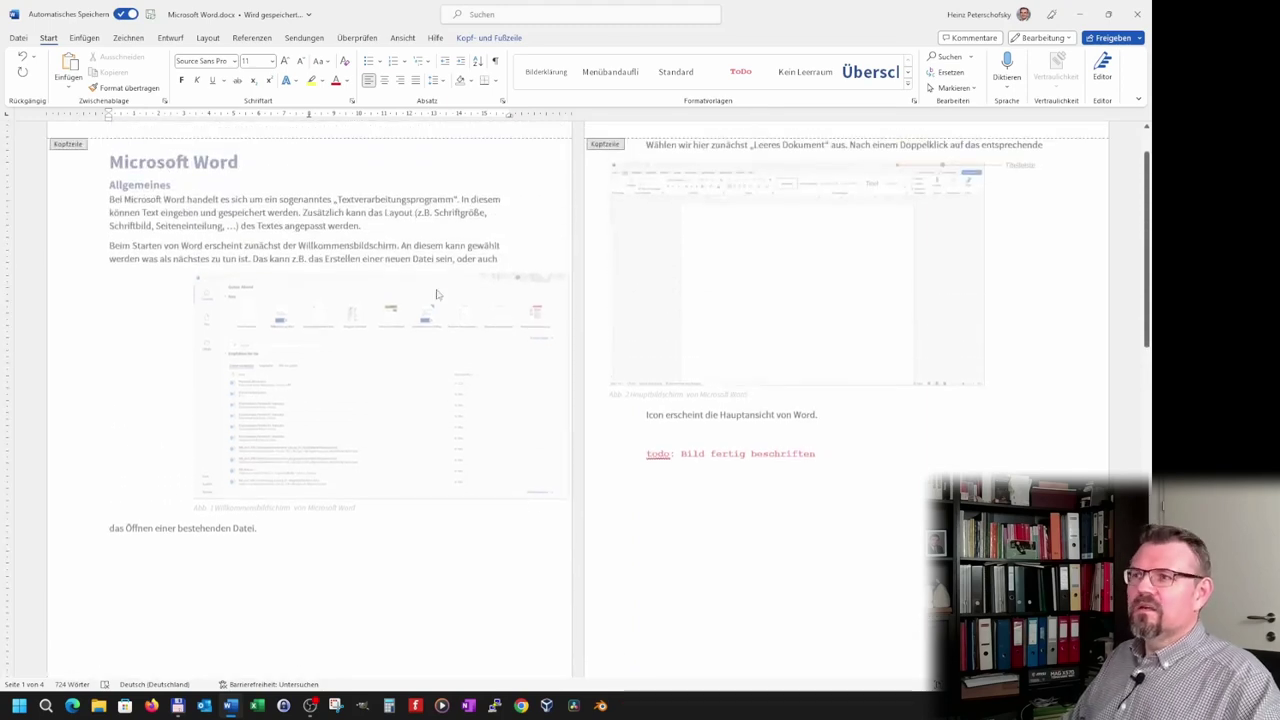
double_click(423, 292)
scroll(423, 292, down, 2)
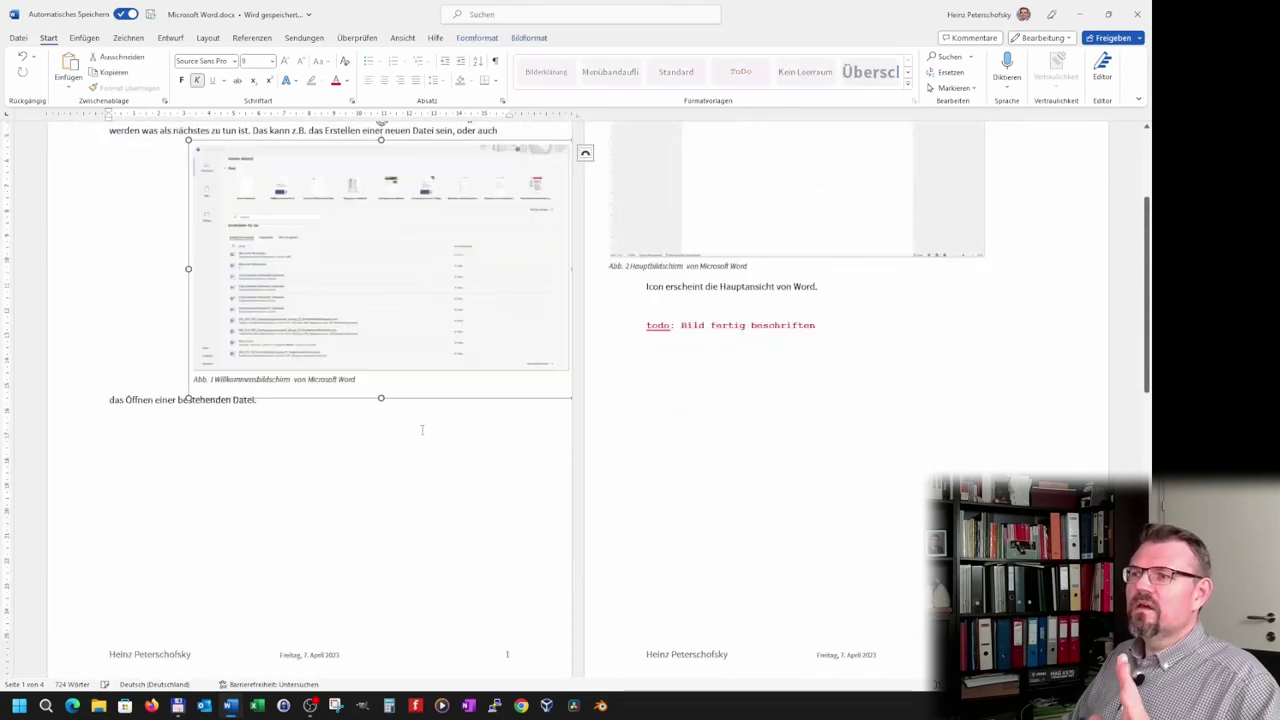
drag(449, 399, 373, 396)
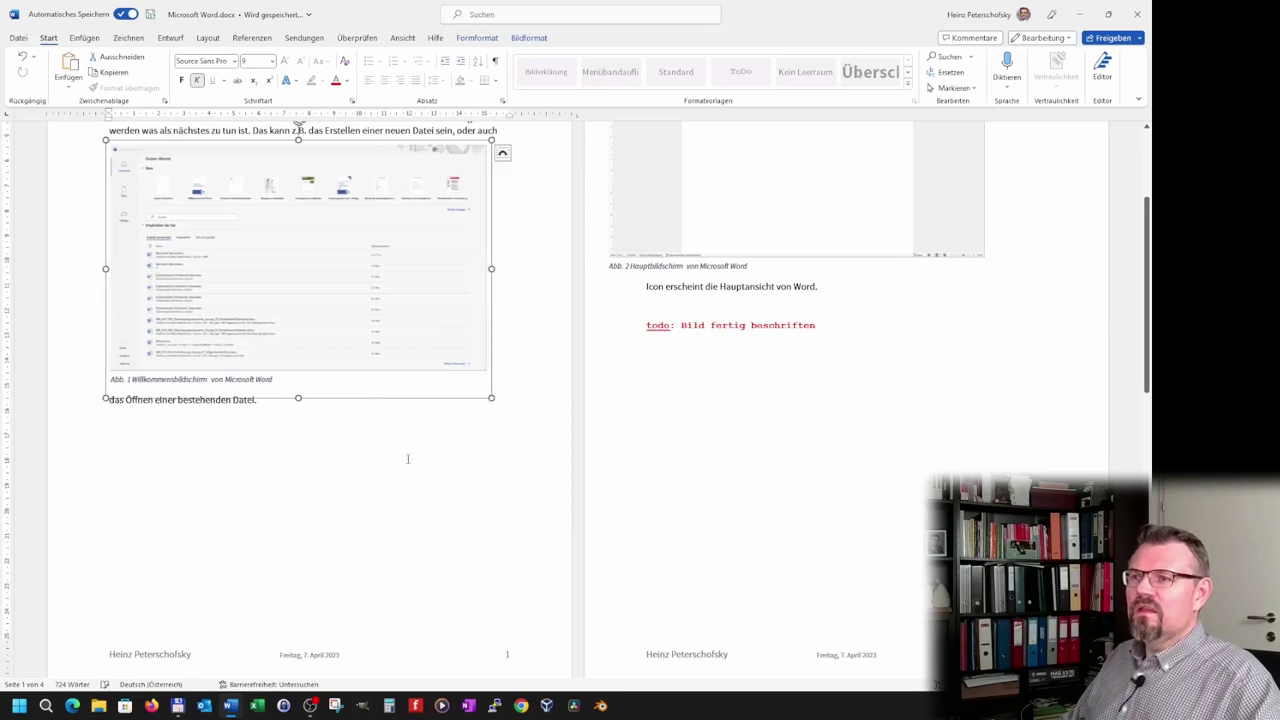
scroll(407, 459, up, 3)
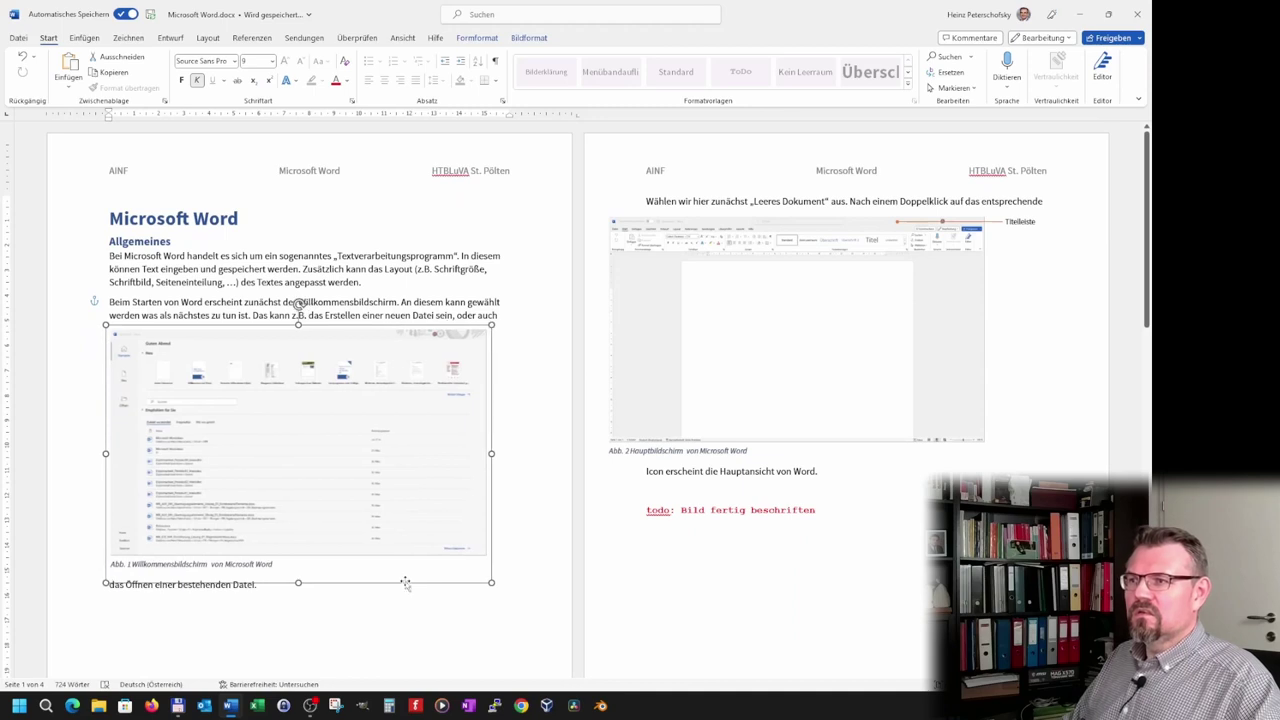
scroll(350, 257, down, 3)
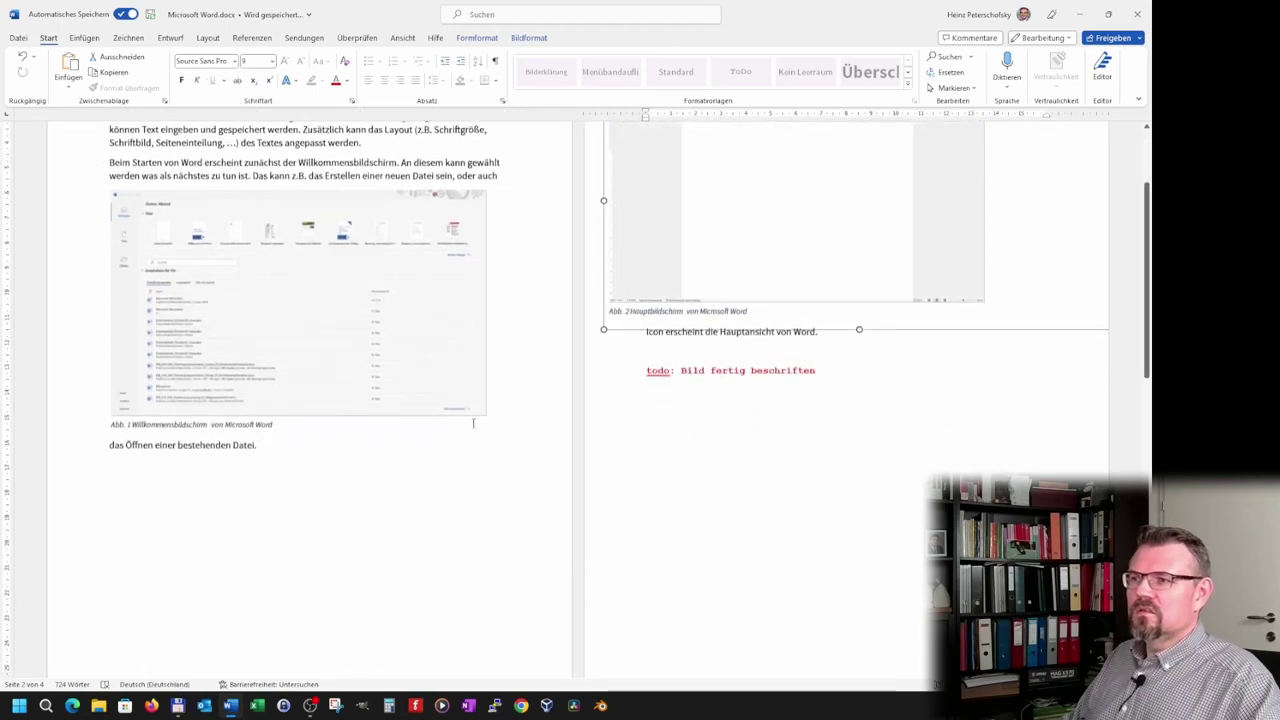
click(353, 274)
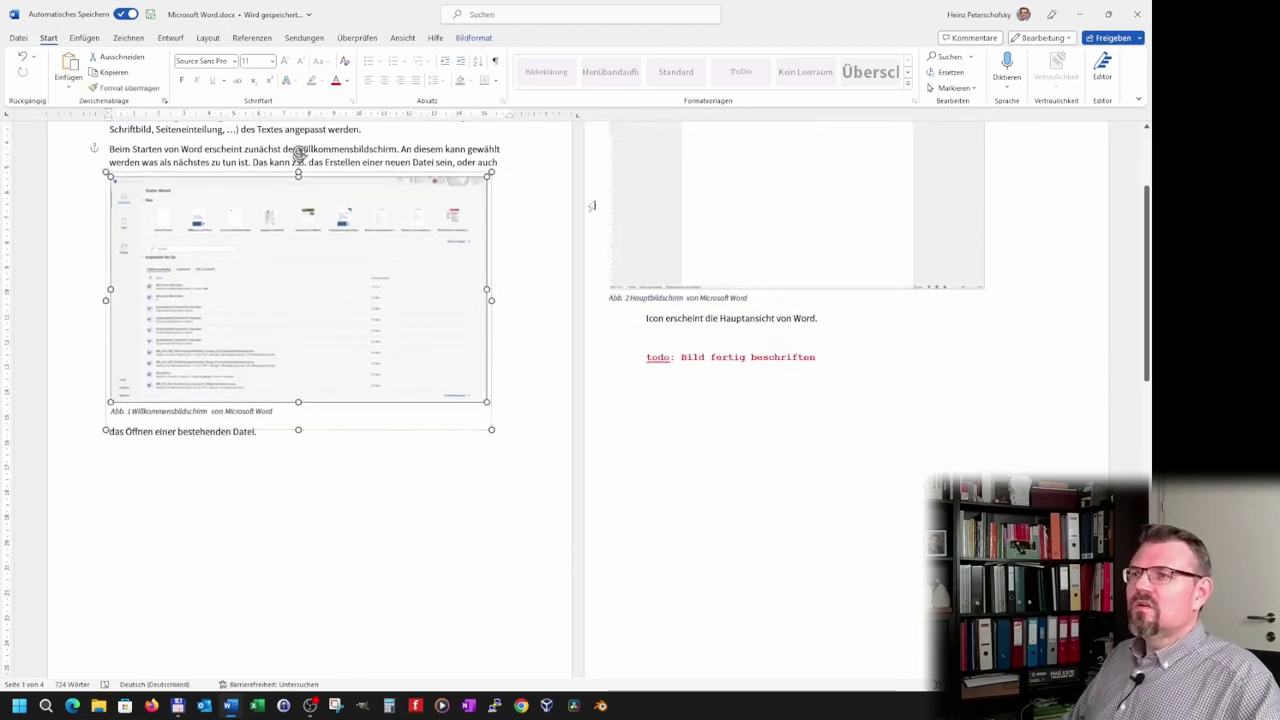
click(476, 38)
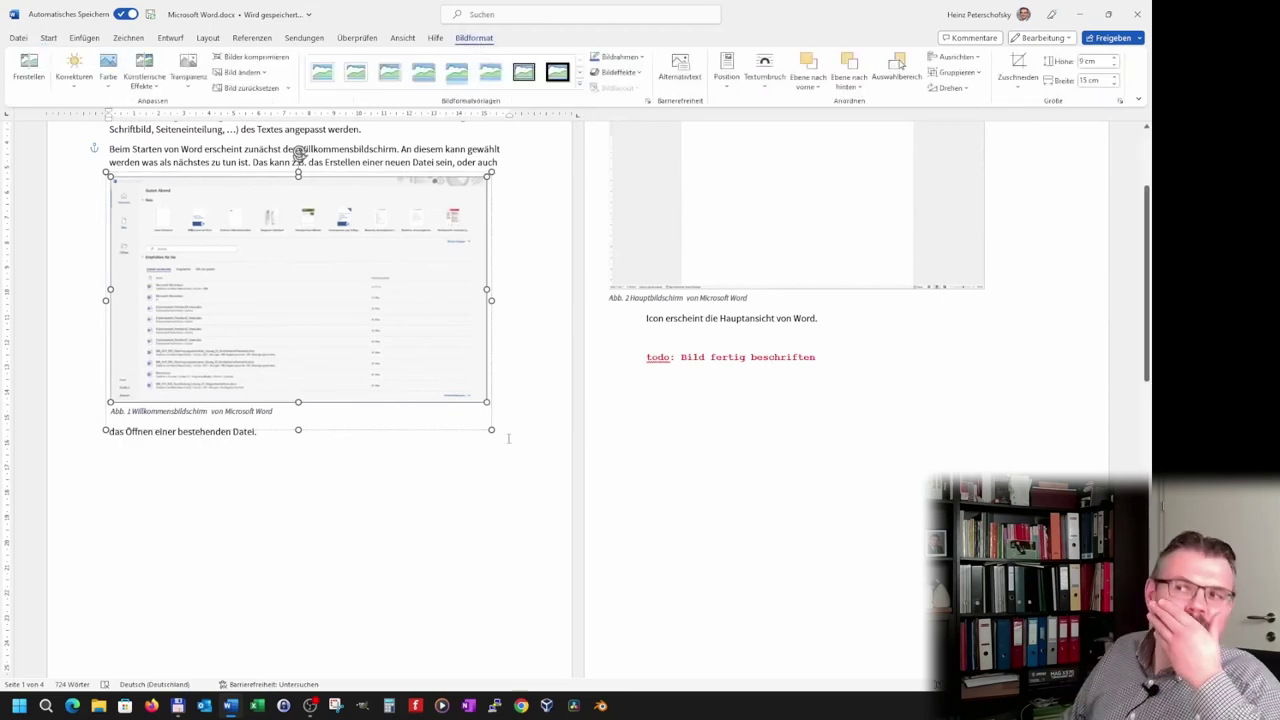
scroll(517, 438, up, 1)
scroll(517, 438, up, 1)
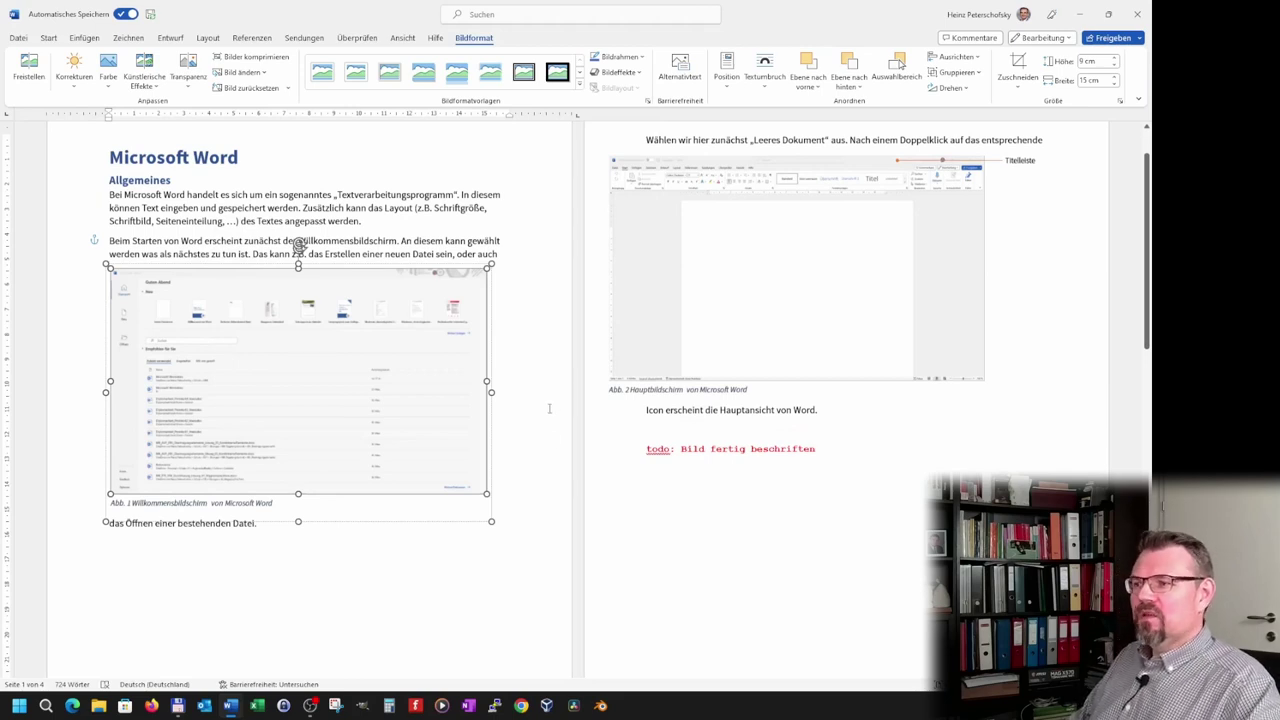
click(555, 407)
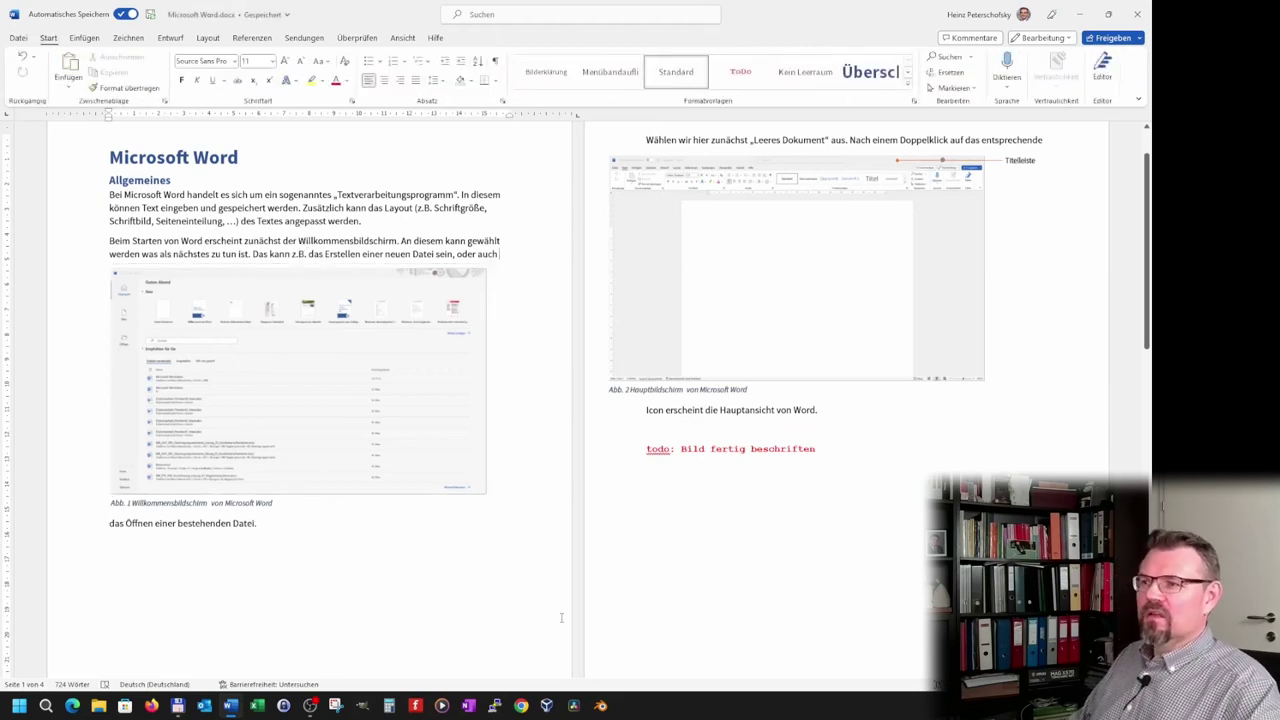
Move the welcome-screen screenshot below the last line of text.
click(309, 439)
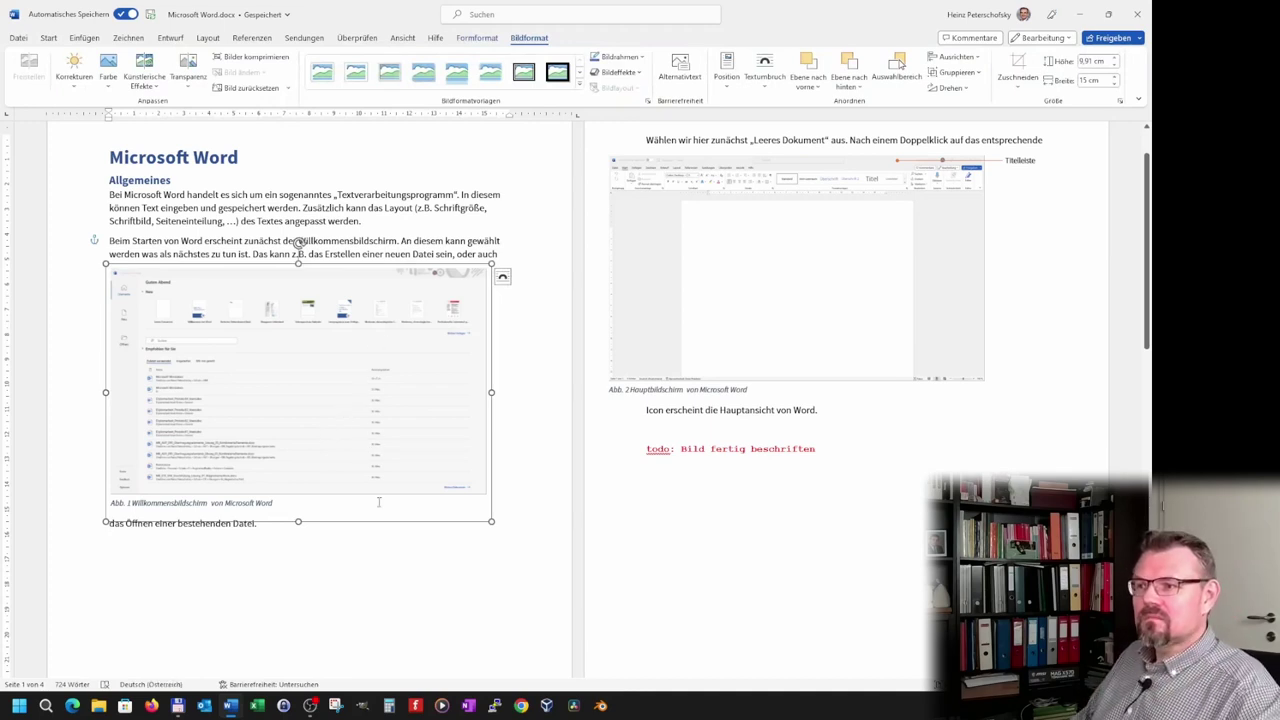
drag(389, 524, 386, 545)
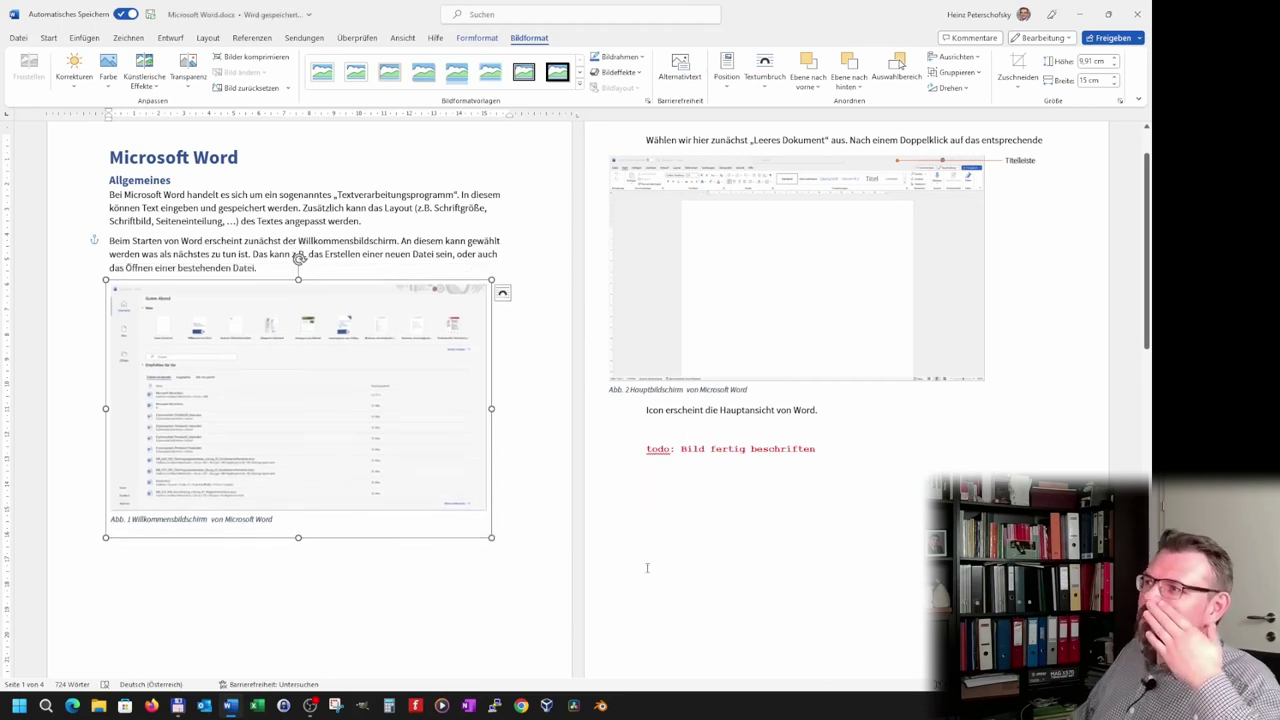
scroll(647, 564, up, 1)
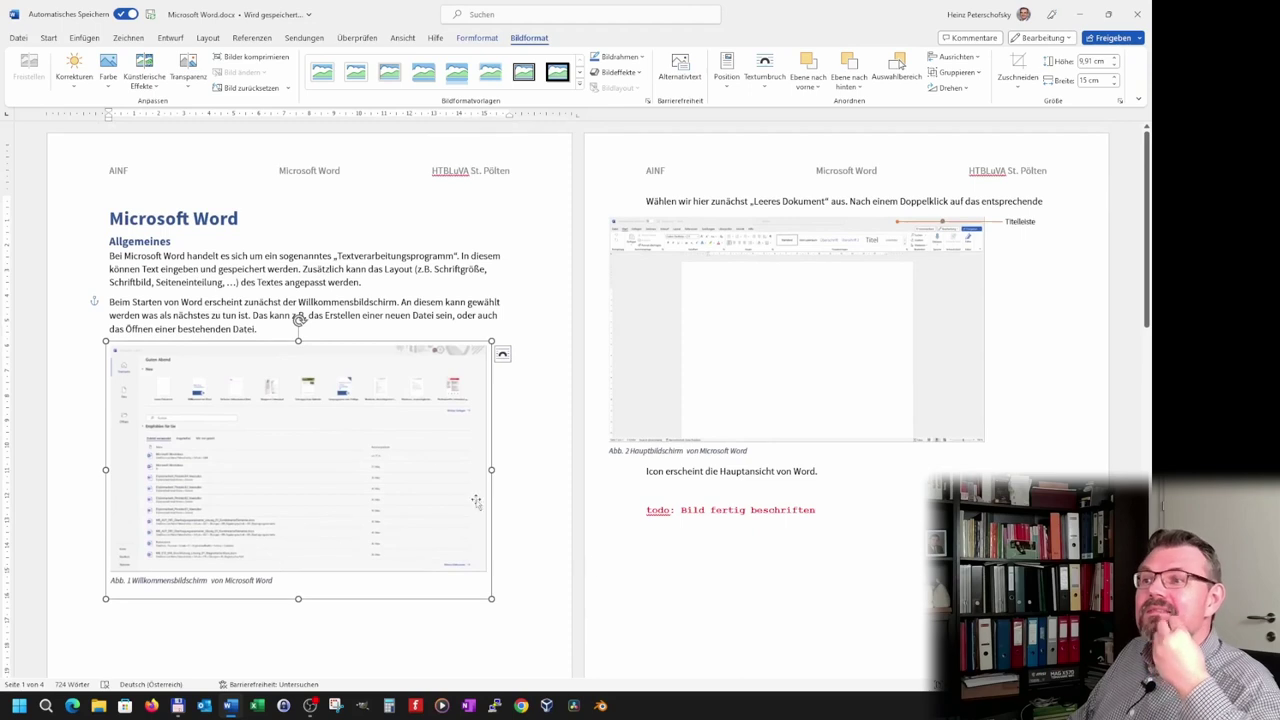
scroll(467, 508, down, 2)
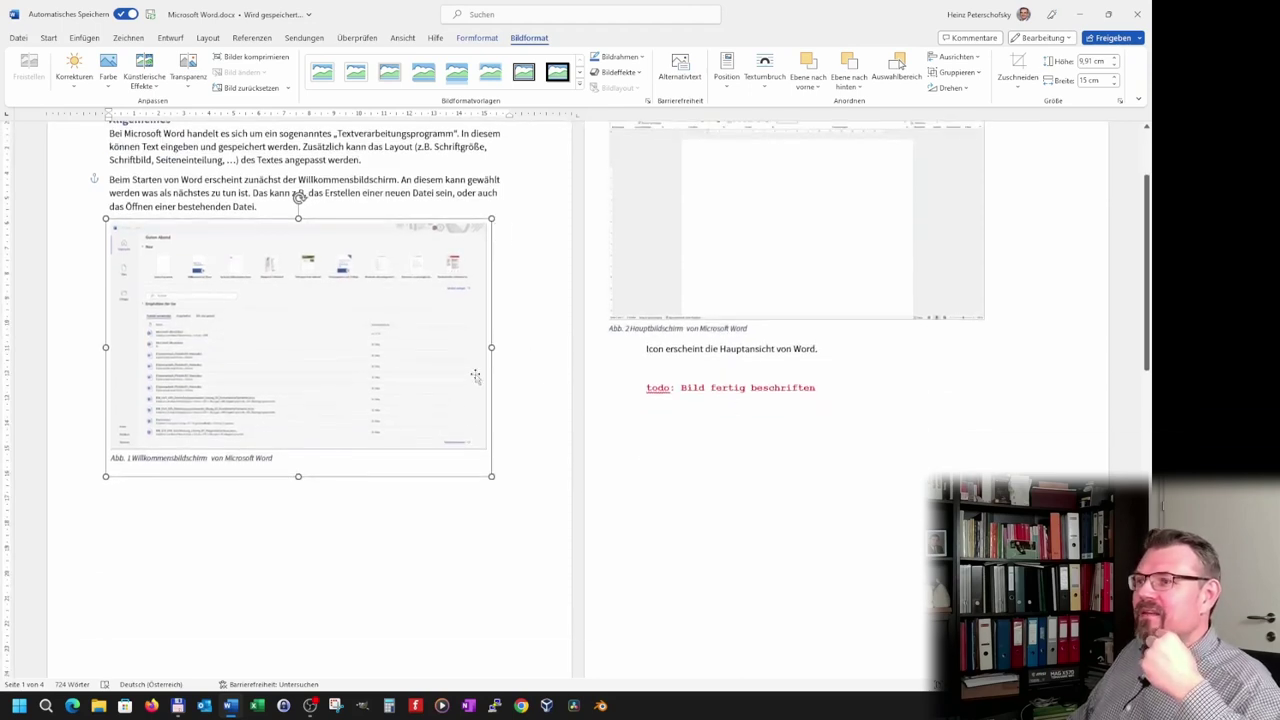
scroll(391, 362, up, 1)
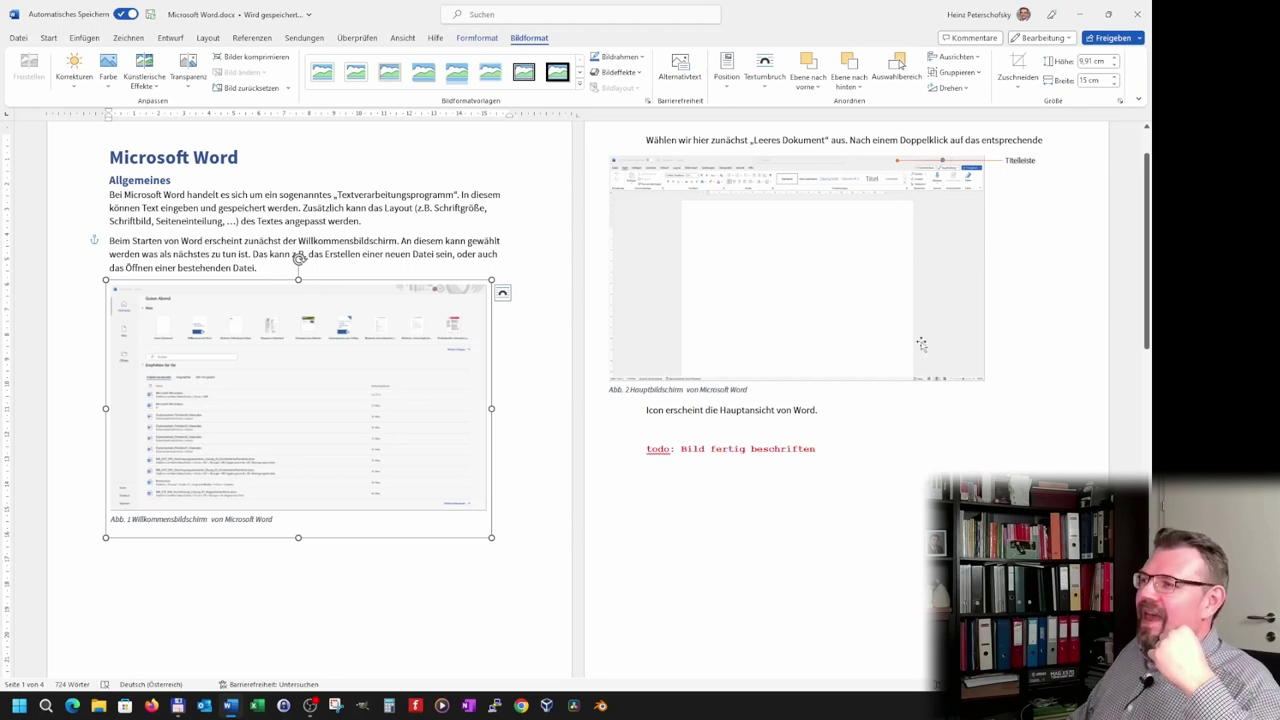
Put the main-view screenshot under the todo note, narrow it, and move the welcome screenshot to page 2's top.
drag(840, 331, 826, 537)
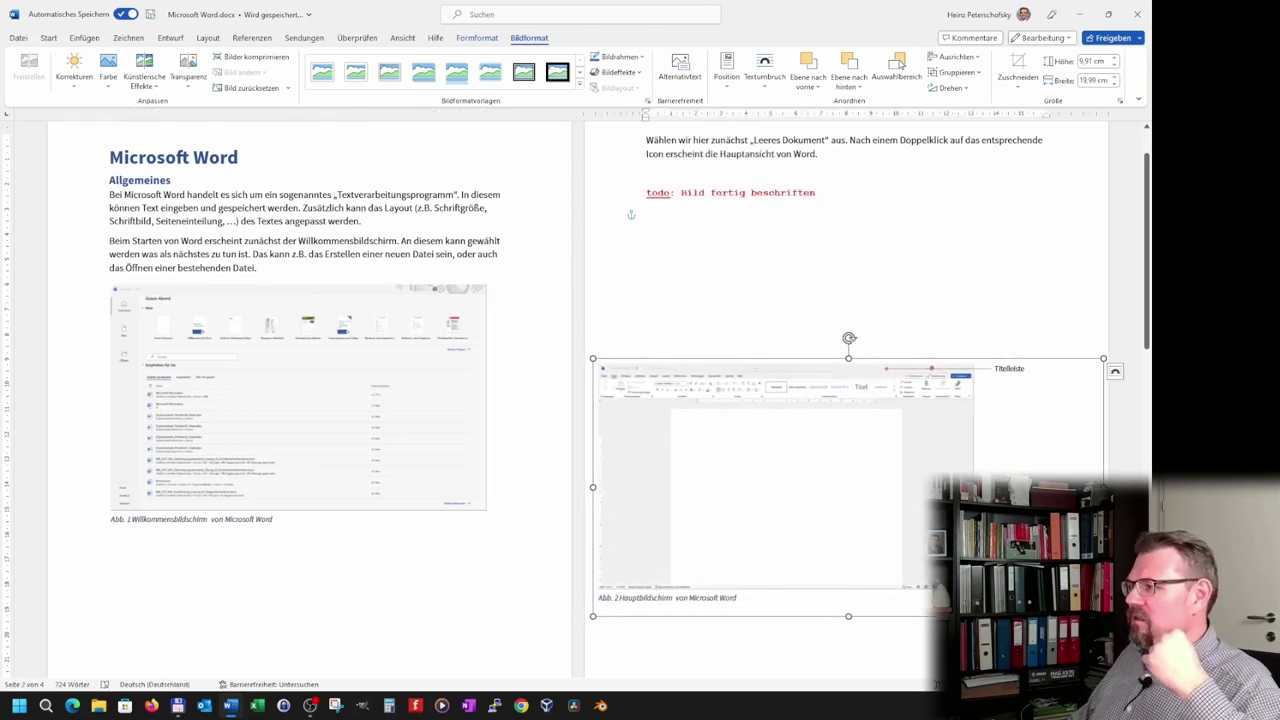
drag(1103, 487, 1081, 487)
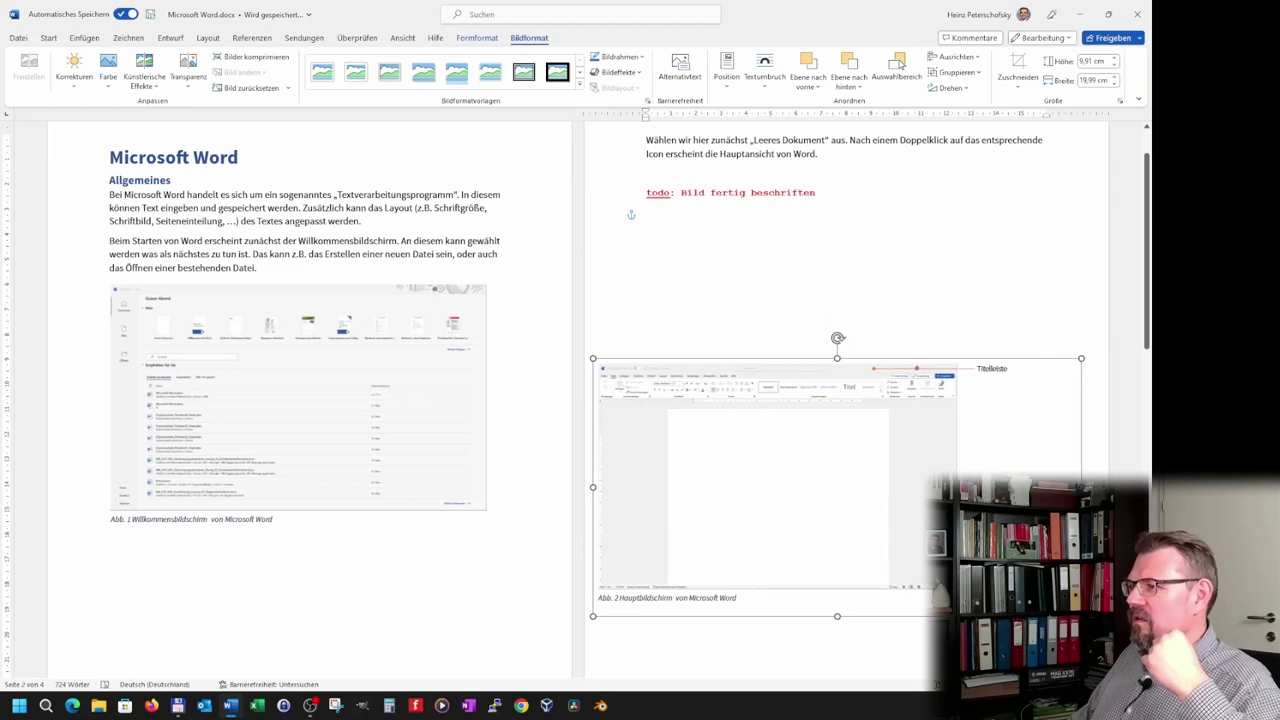
drag(251, 394, 746, 296)
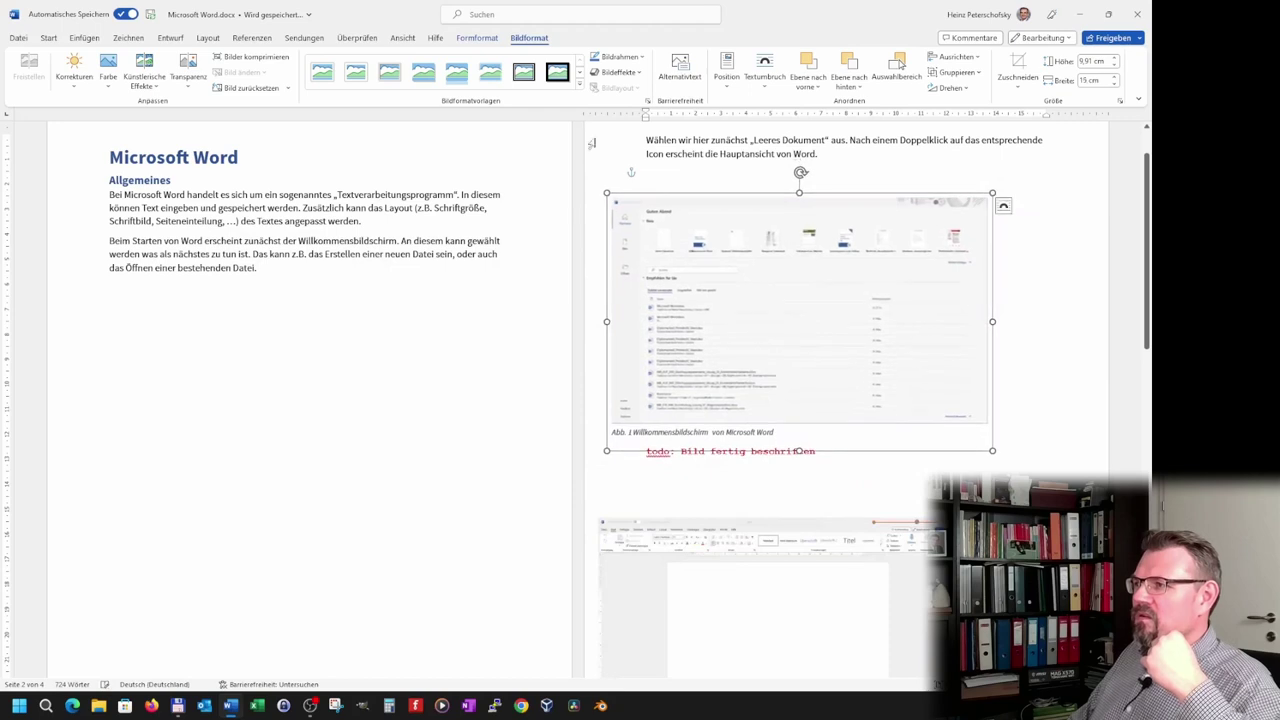
click(548, 313)
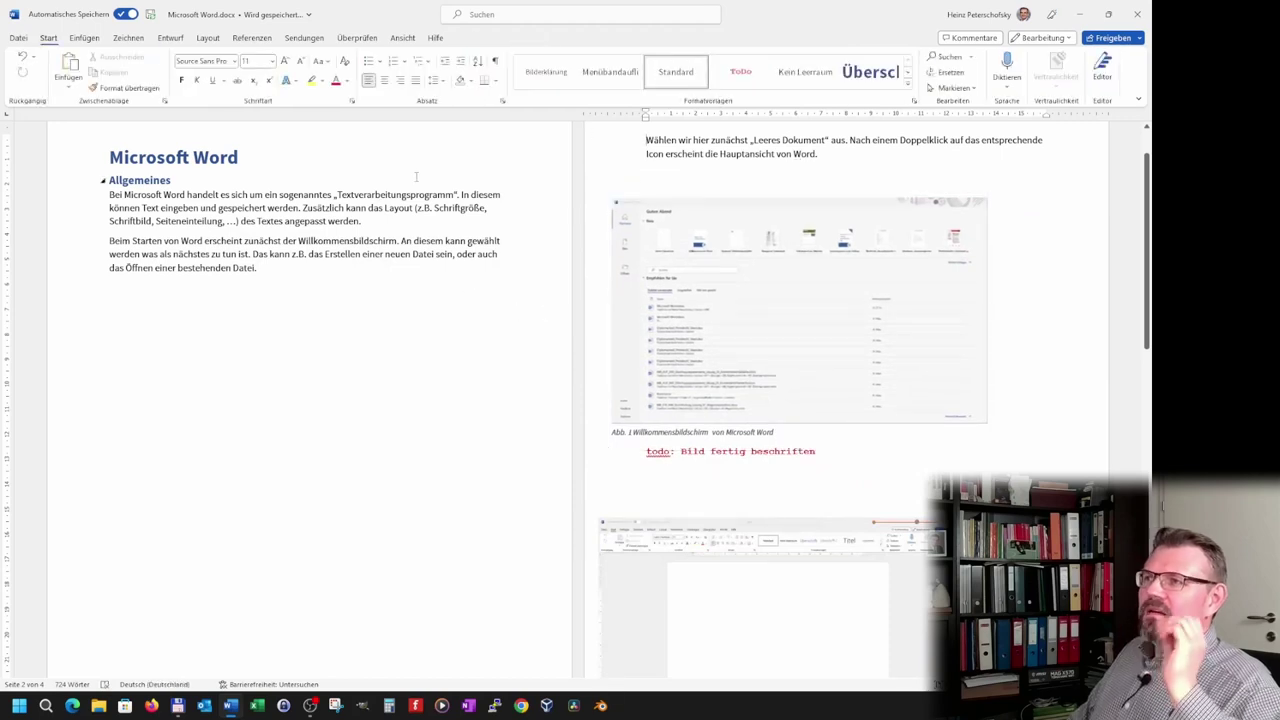
scroll(622, 352, up, 2)
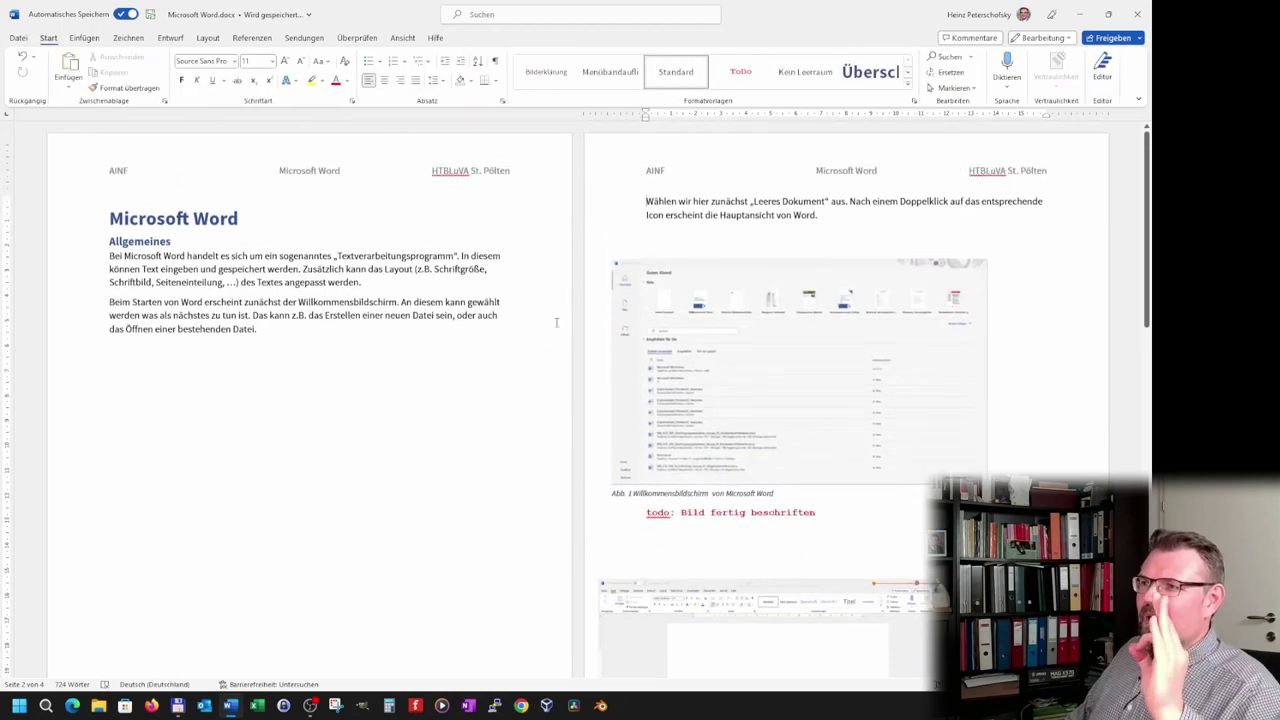
Show ¶ marks and delete the Seitenumbruch after the opening paragraphs so 'Leeres Dokument' moves to page 1.
scroll(556, 322, down, 5)
scroll(556, 322, down, 1)
scroll(556, 322, up, 5)
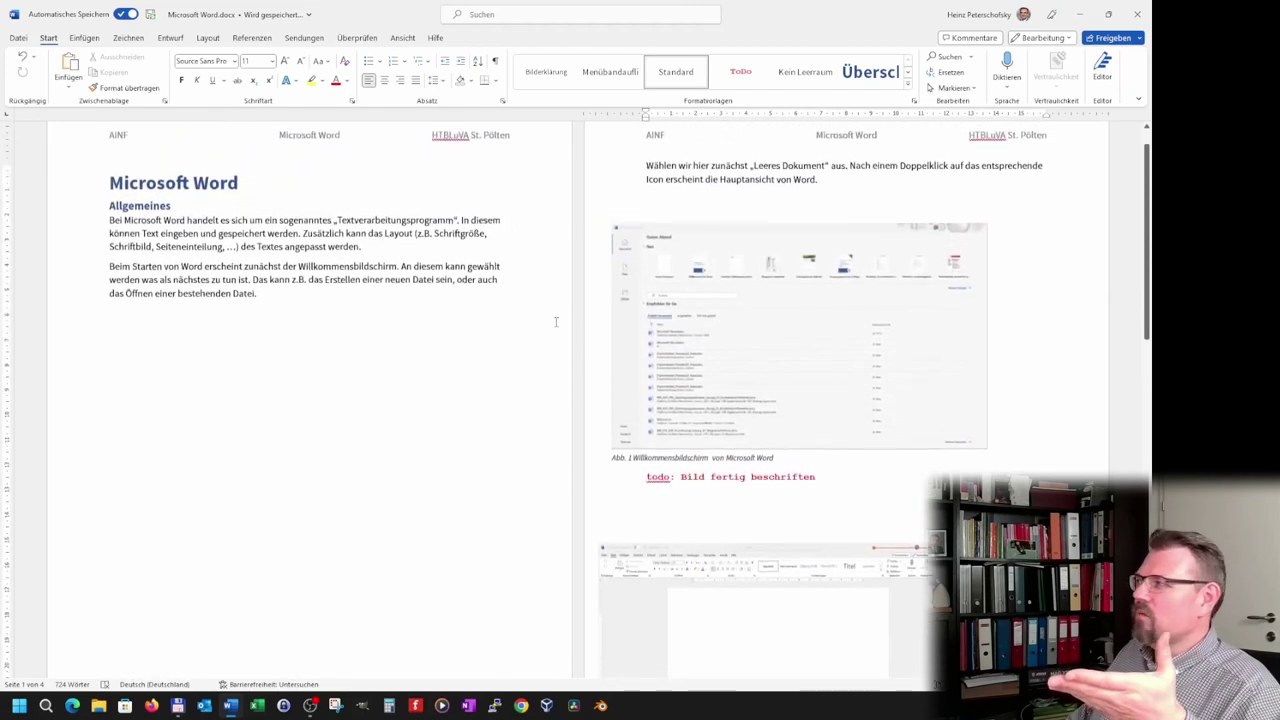
scroll(556, 322, up, 1)
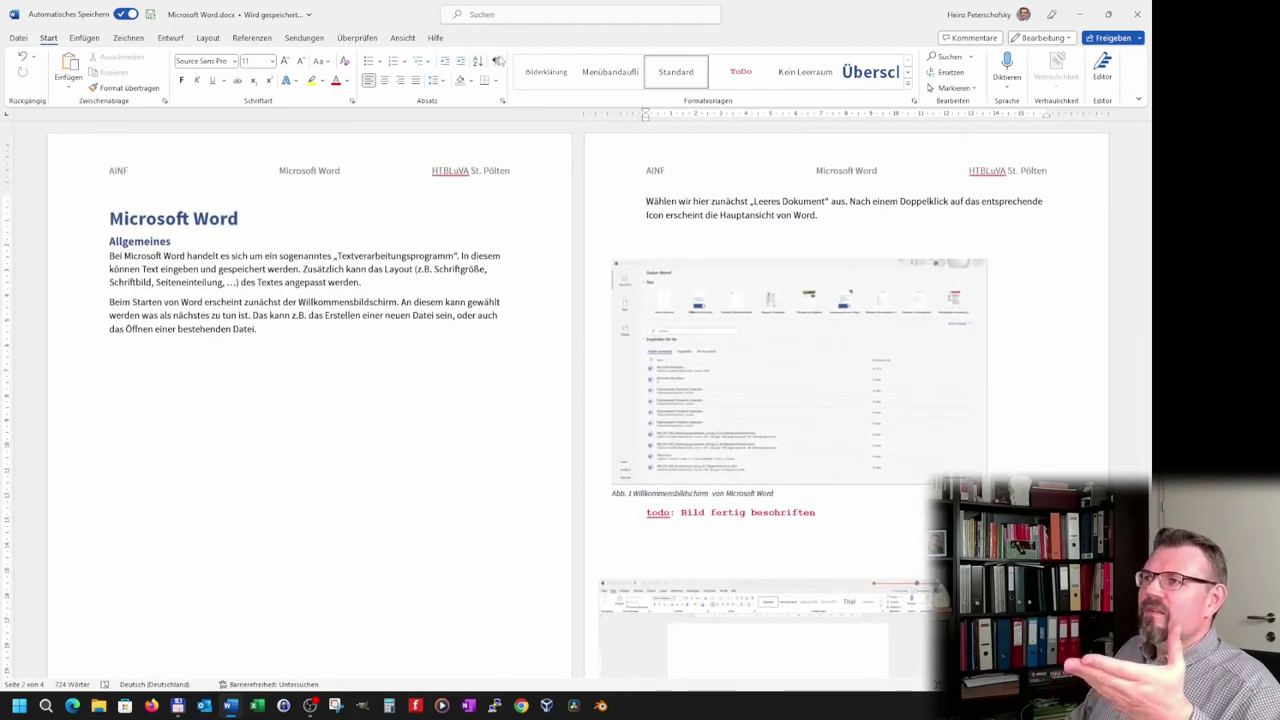
click(495, 62)
scroll(291, 477, down, 3)
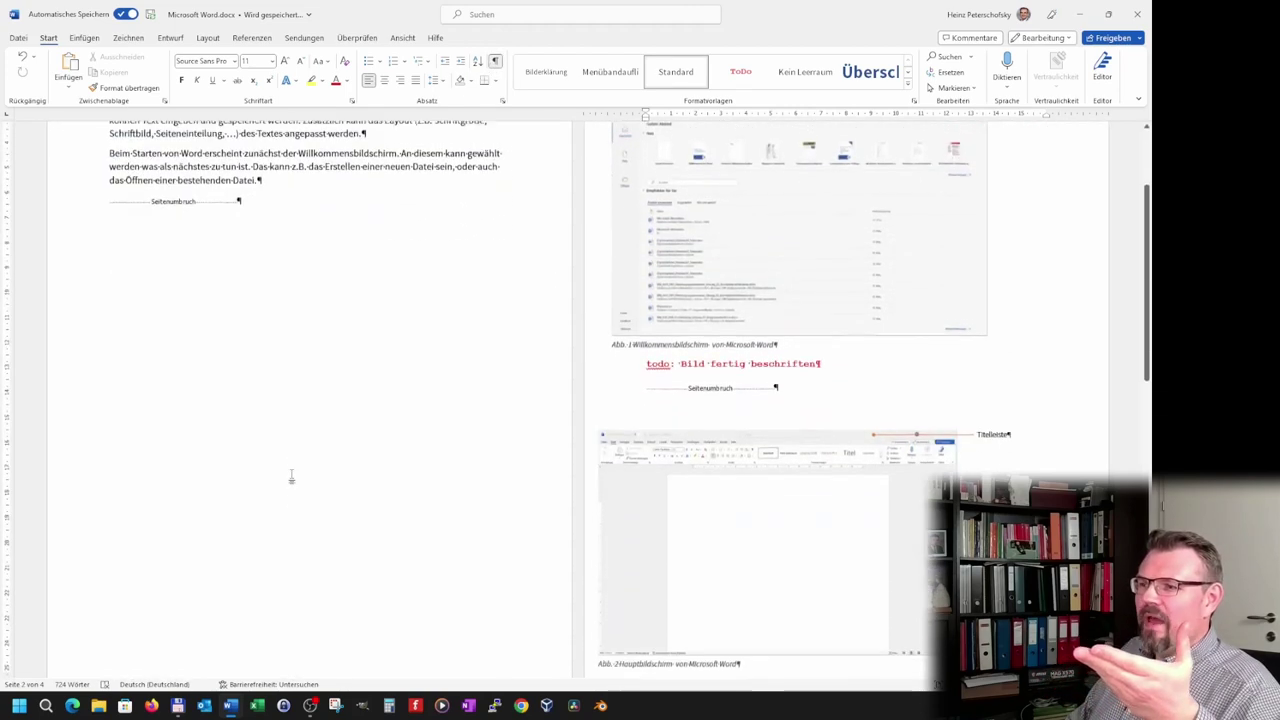
scroll(289, 477, down, 2)
scroll(229, 383, up, 1)
scroll(237, 226, up, 2)
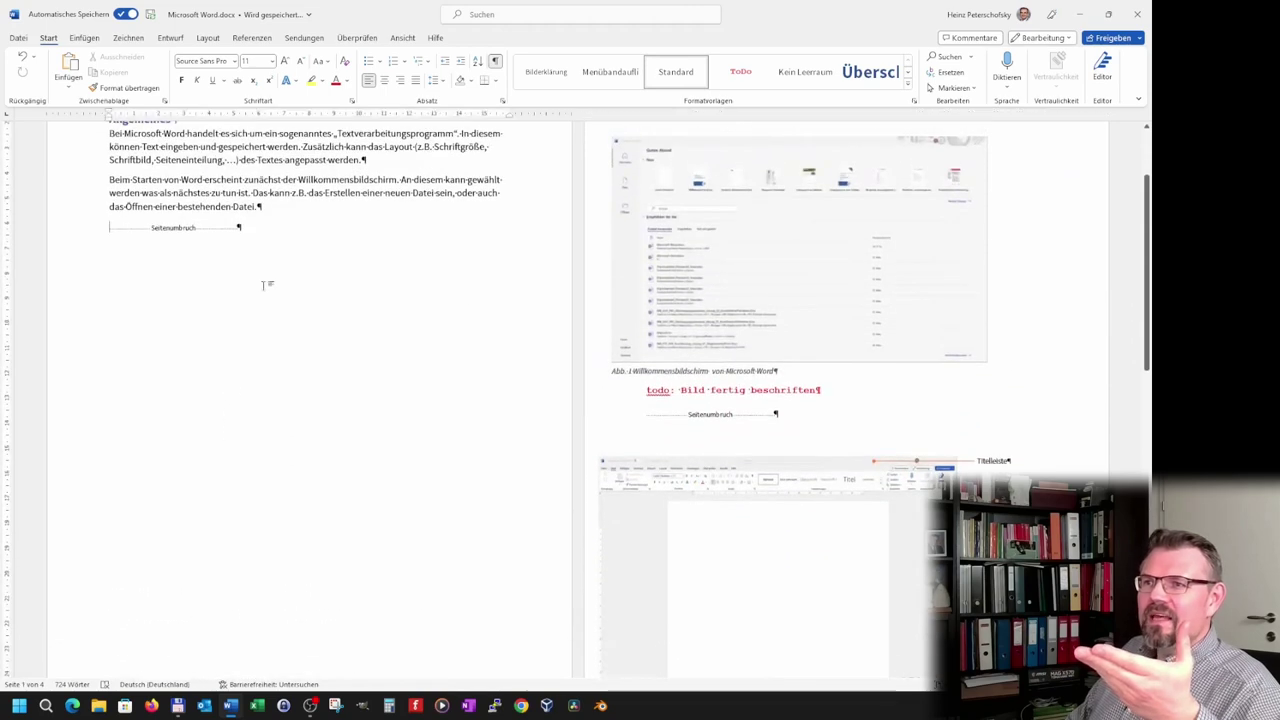
key(Delete)
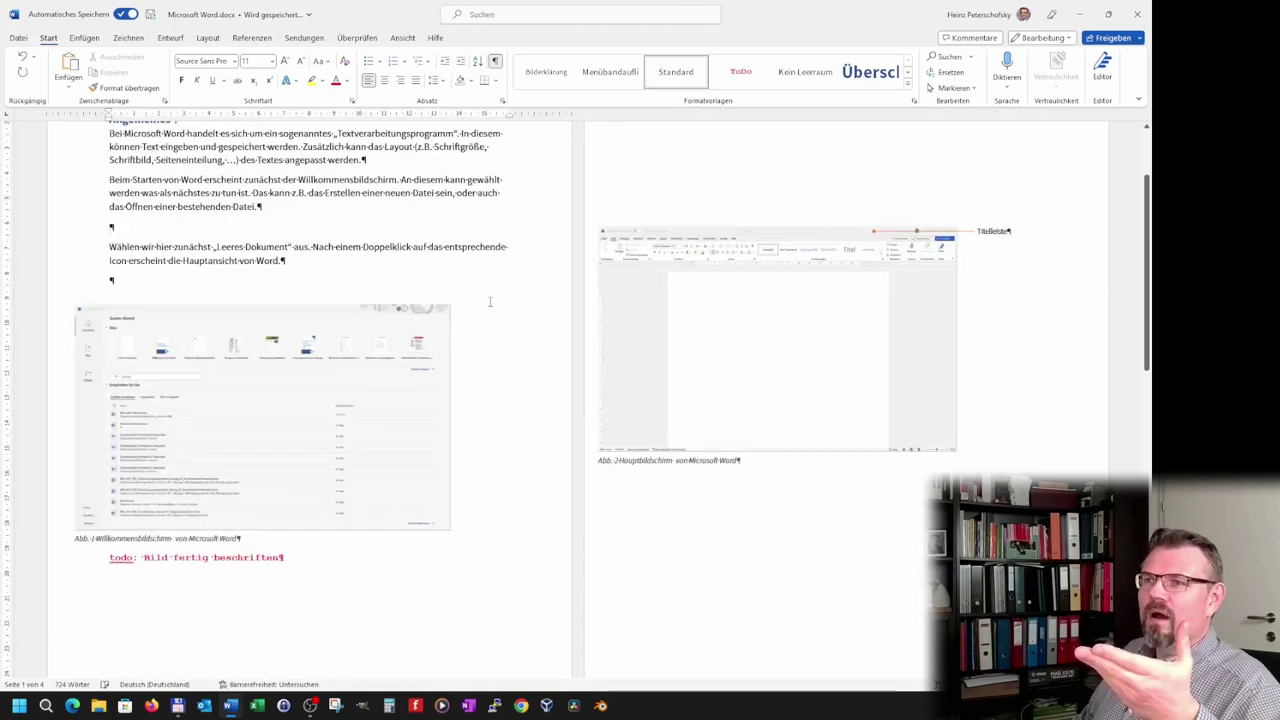
scroll(380, 260, up, 1)
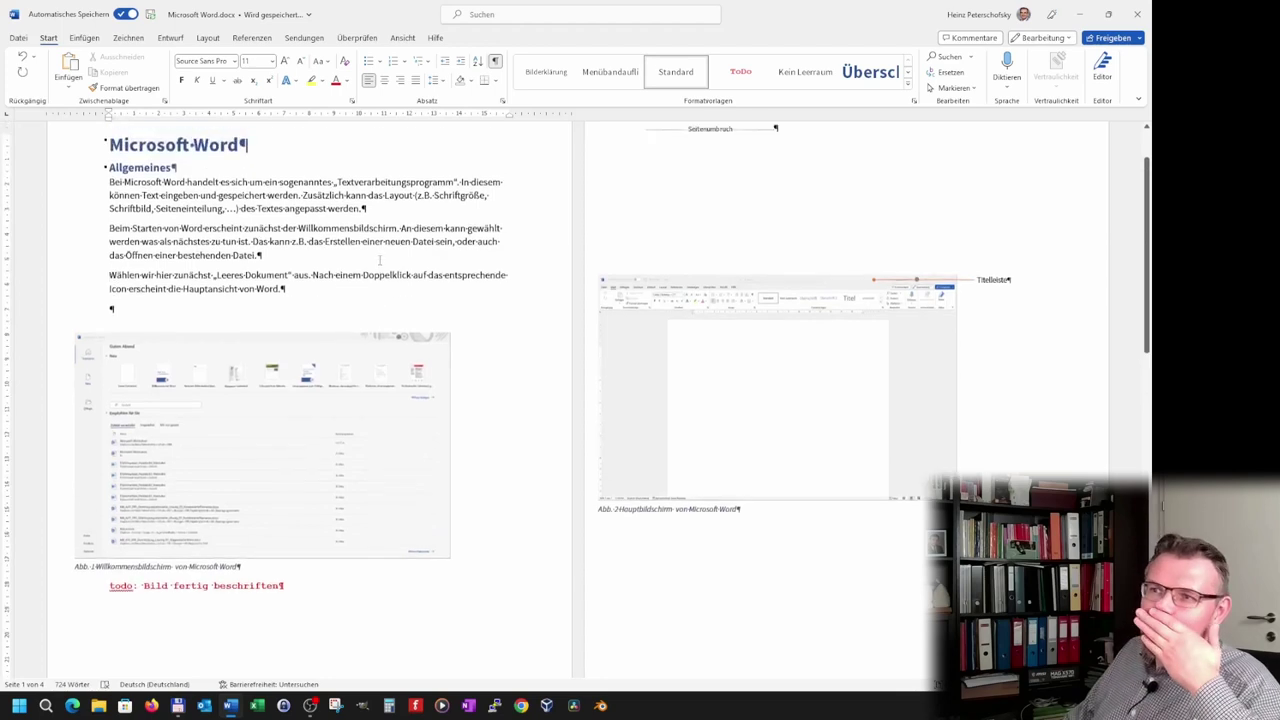
scroll(380, 260, up, 2)
Align the welcome-screen screenshot with the text margin, then drag it below the page break beside the main-view screenshot.
click(305, 463)
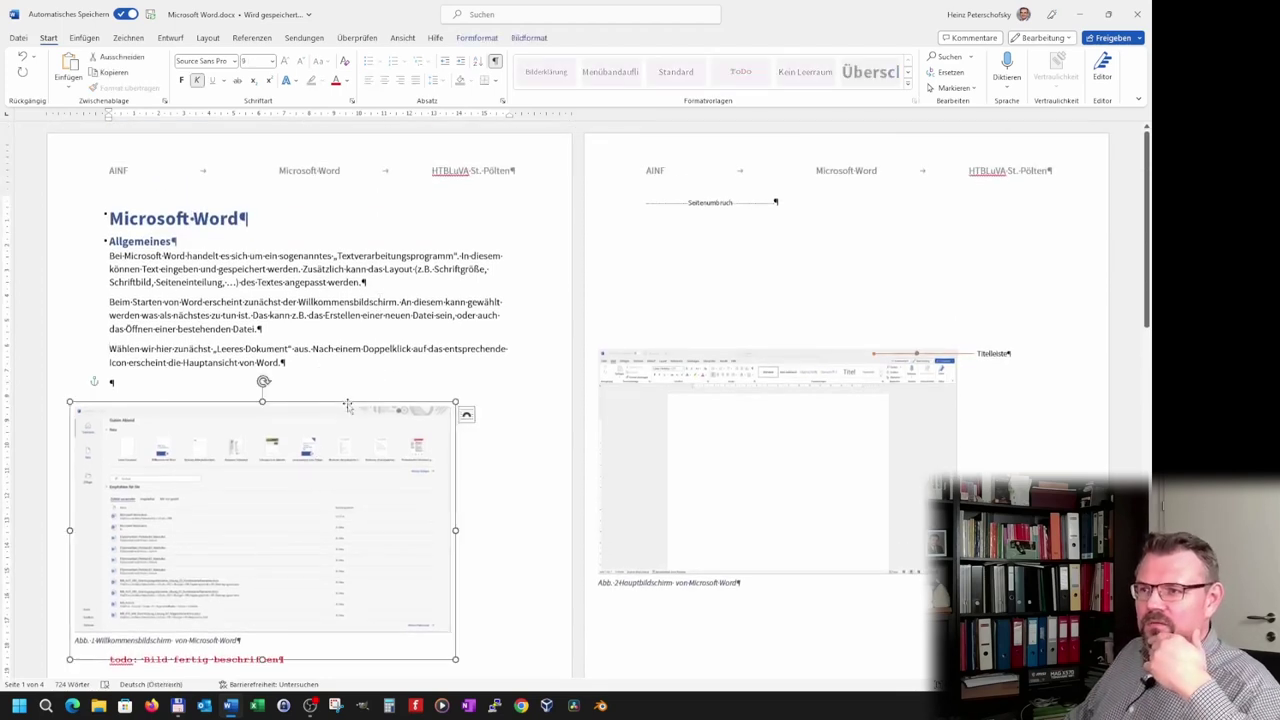
drag(349, 403, 385, 381)
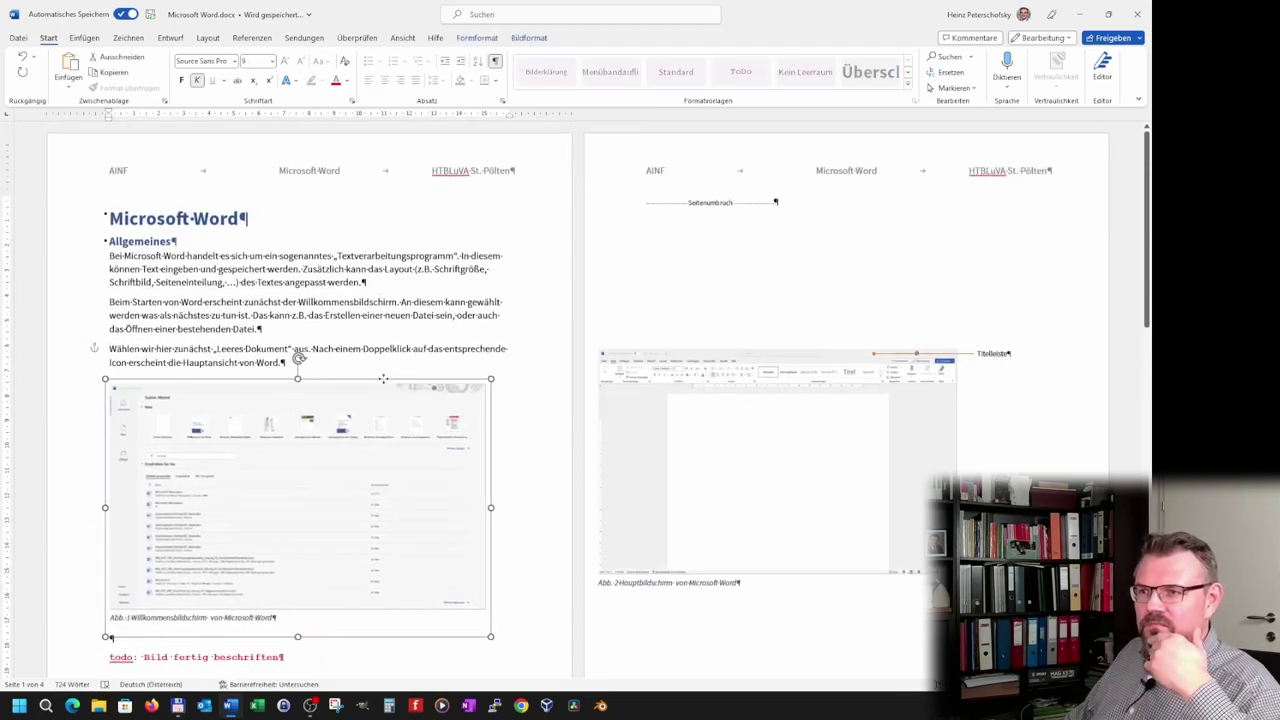
scroll(367, 446, down, 3)
scroll(367, 446, down, 1)
scroll(366, 444, down, 1)
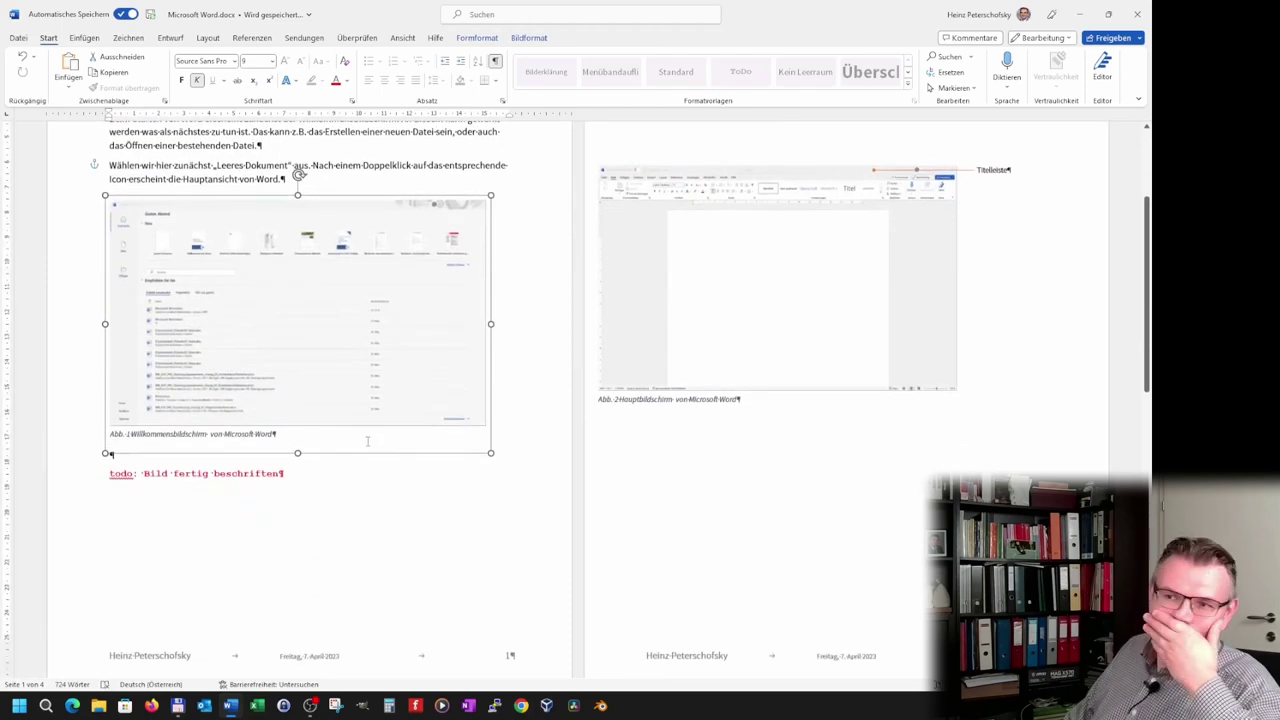
scroll(365, 441, down, 3)
scroll(365, 446, down, 2)
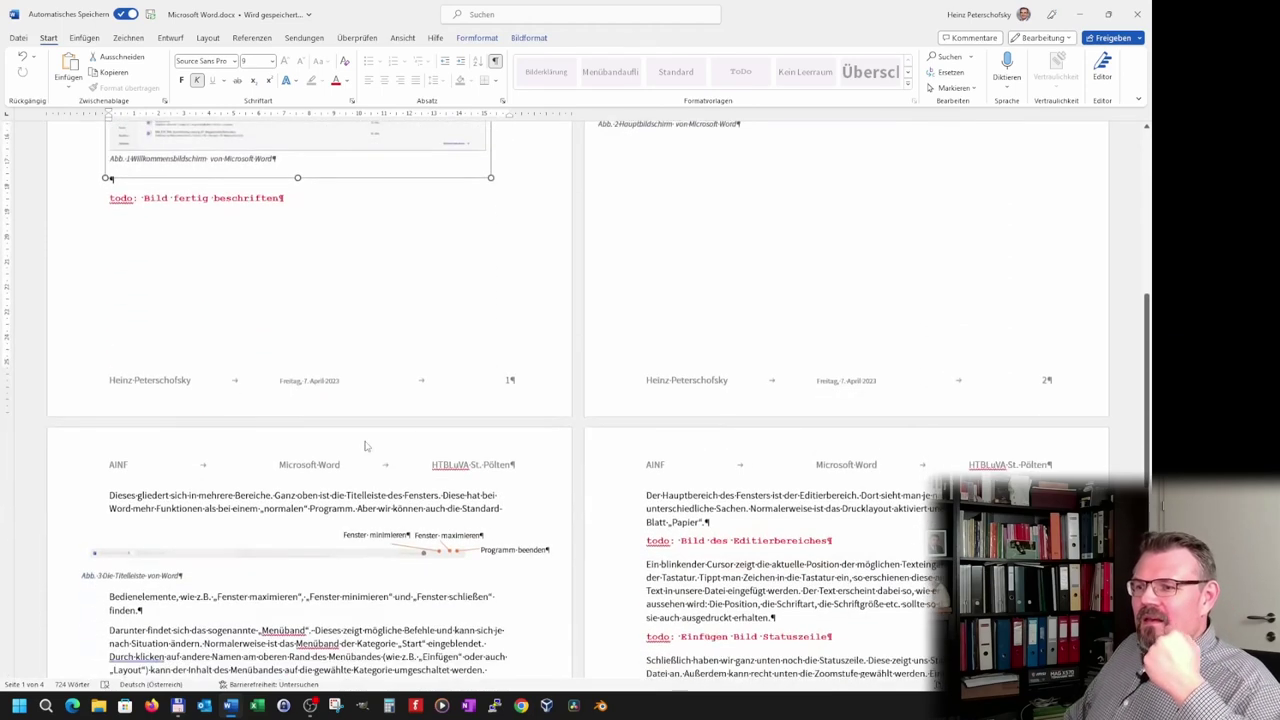
scroll(365, 446, up, 3)
scroll(365, 446, up, 3)
scroll(363, 440, up, 2)
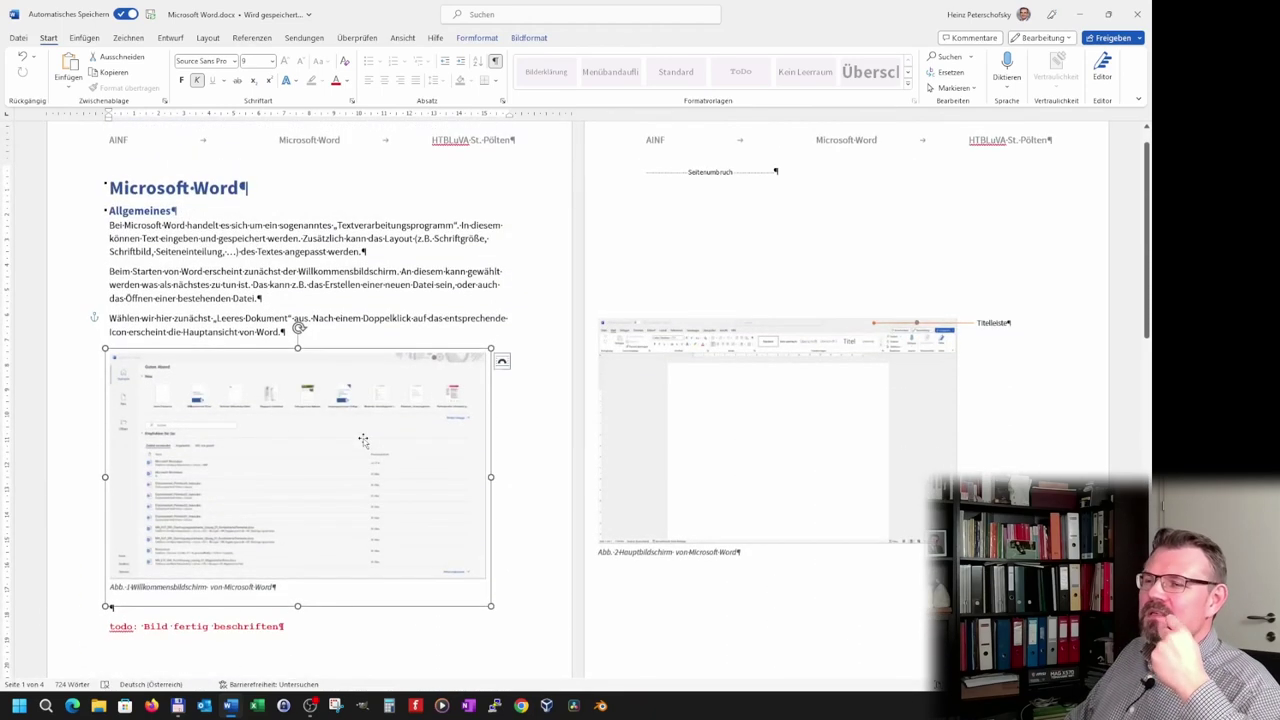
scroll(363, 440, down, 1)
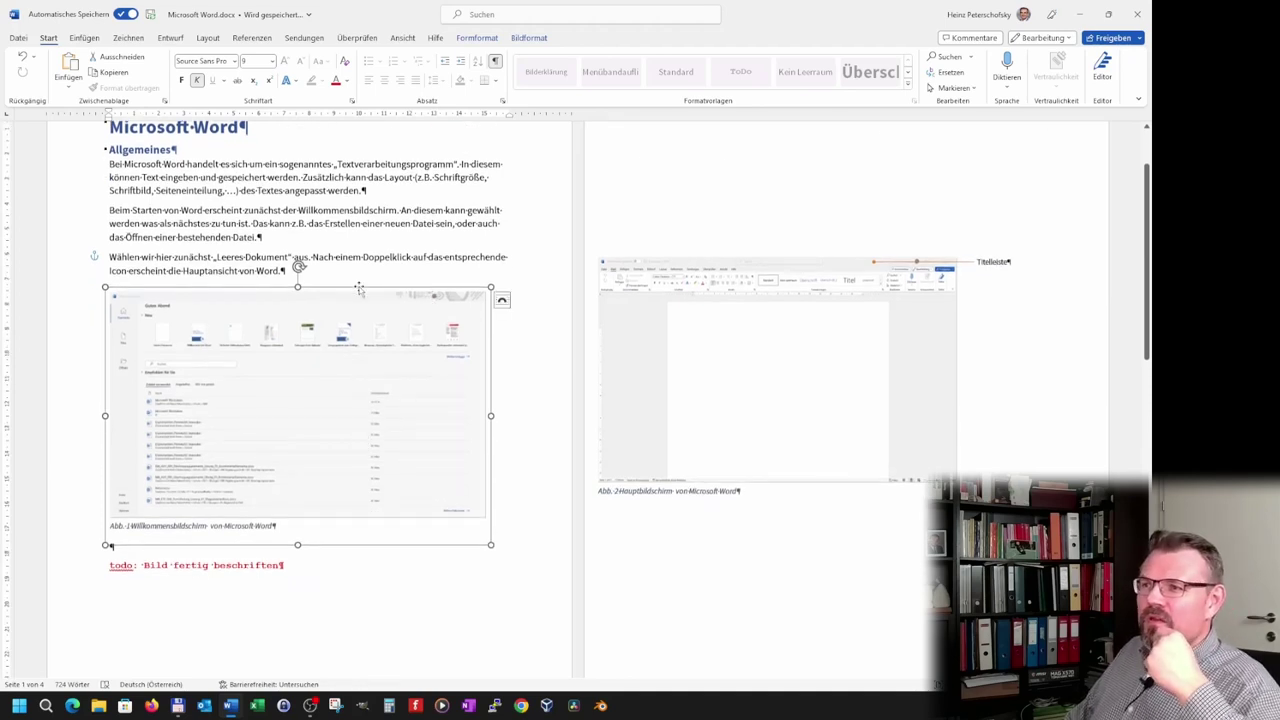
drag(359, 289, 853, 141)
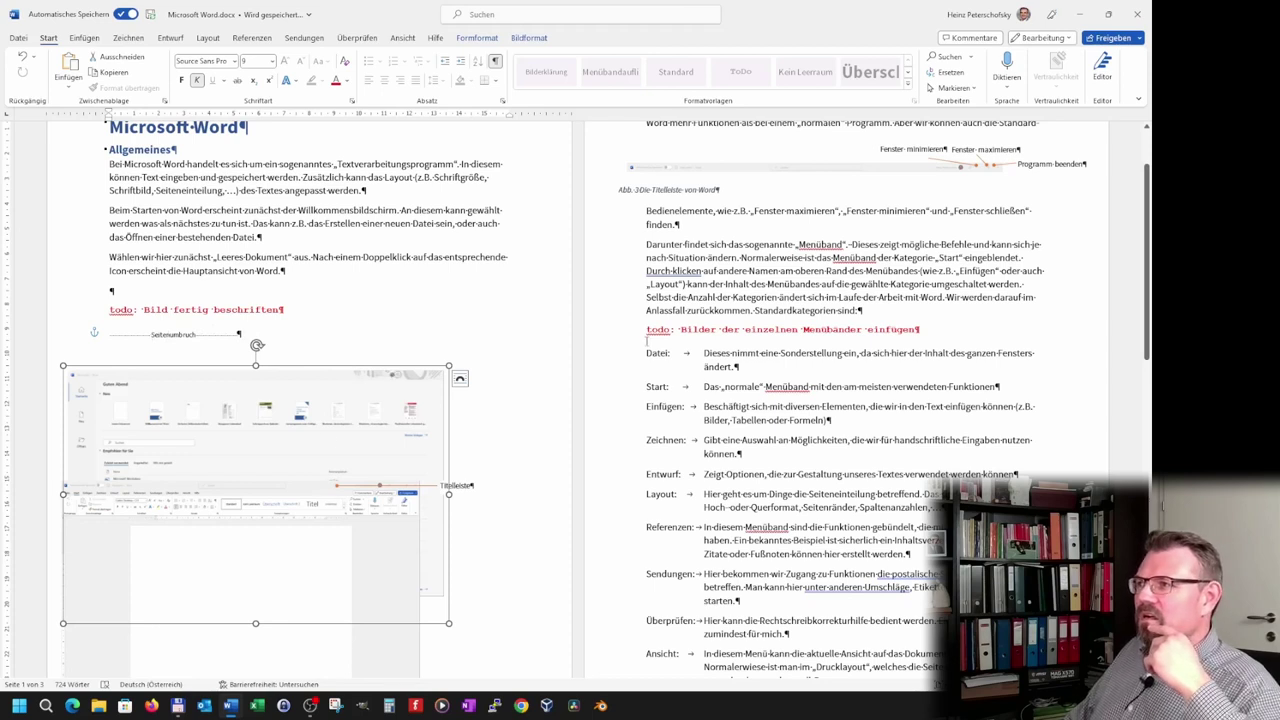
Nudge the screenshot up and right, then delete the Seitenumbruch under the todo line.
scroll(646, 340, up, 2)
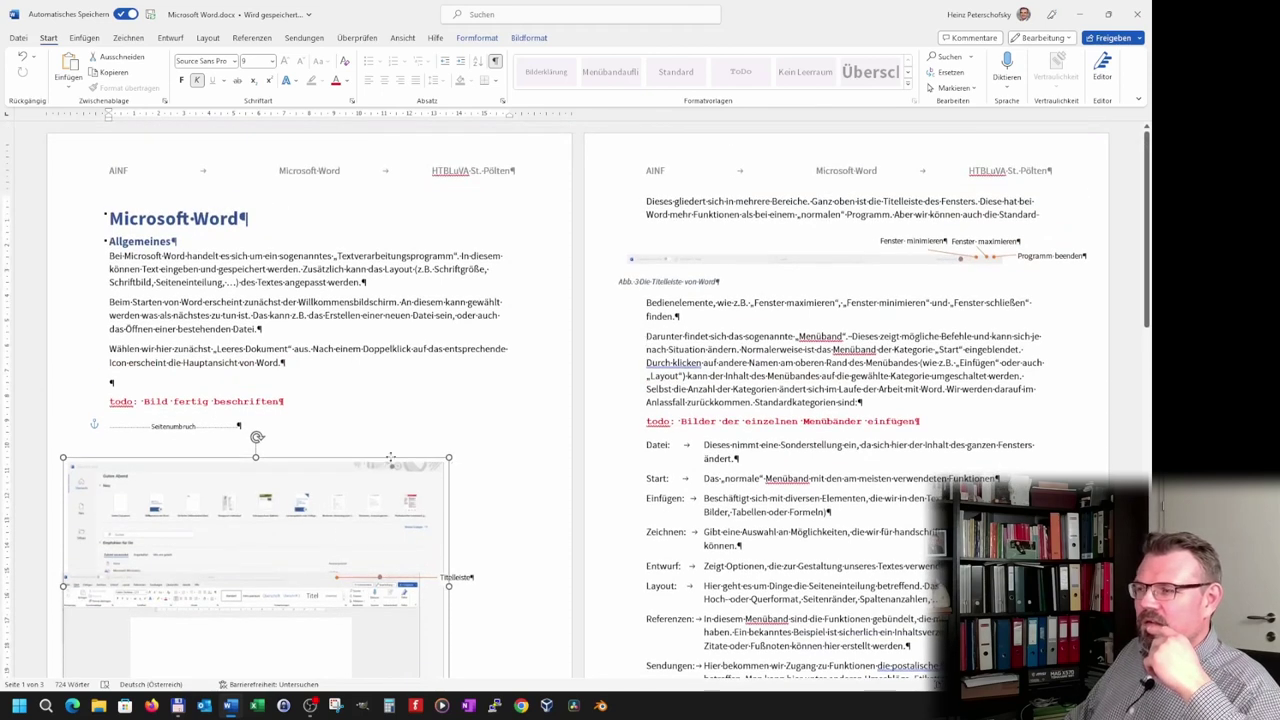
drag(390, 457, 411, 443)
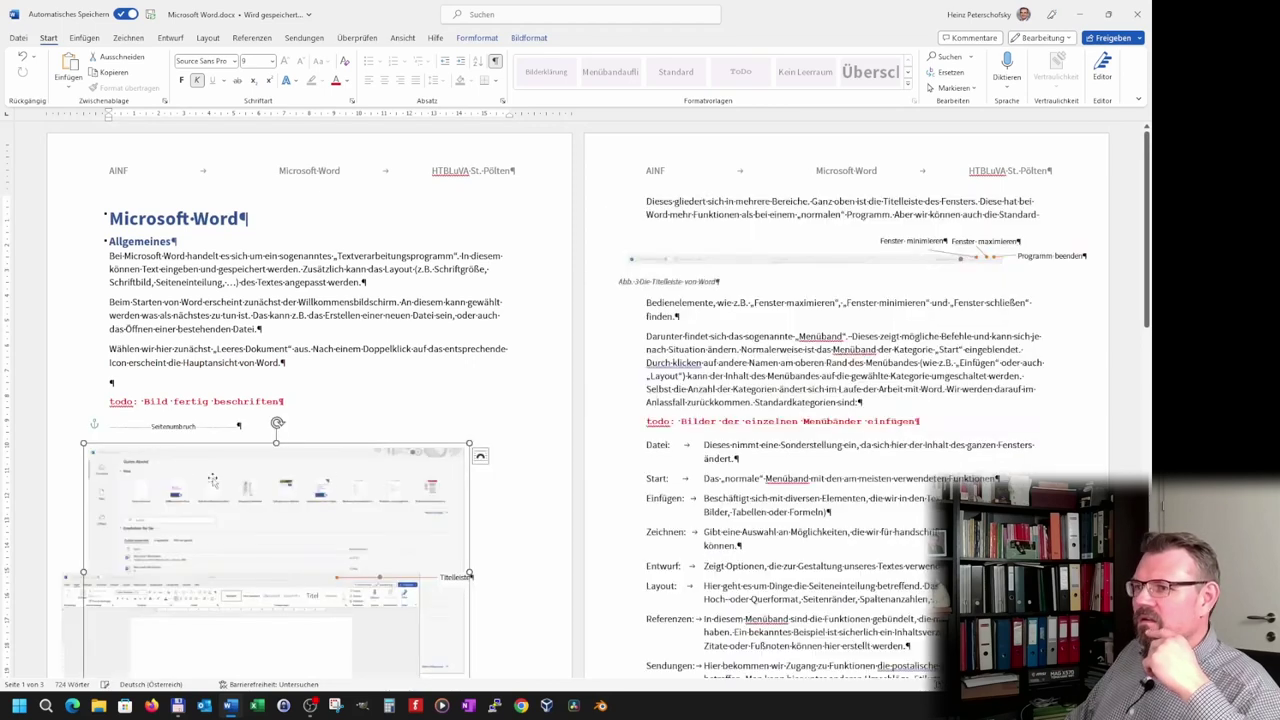
scroll(303, 398, down, 2)
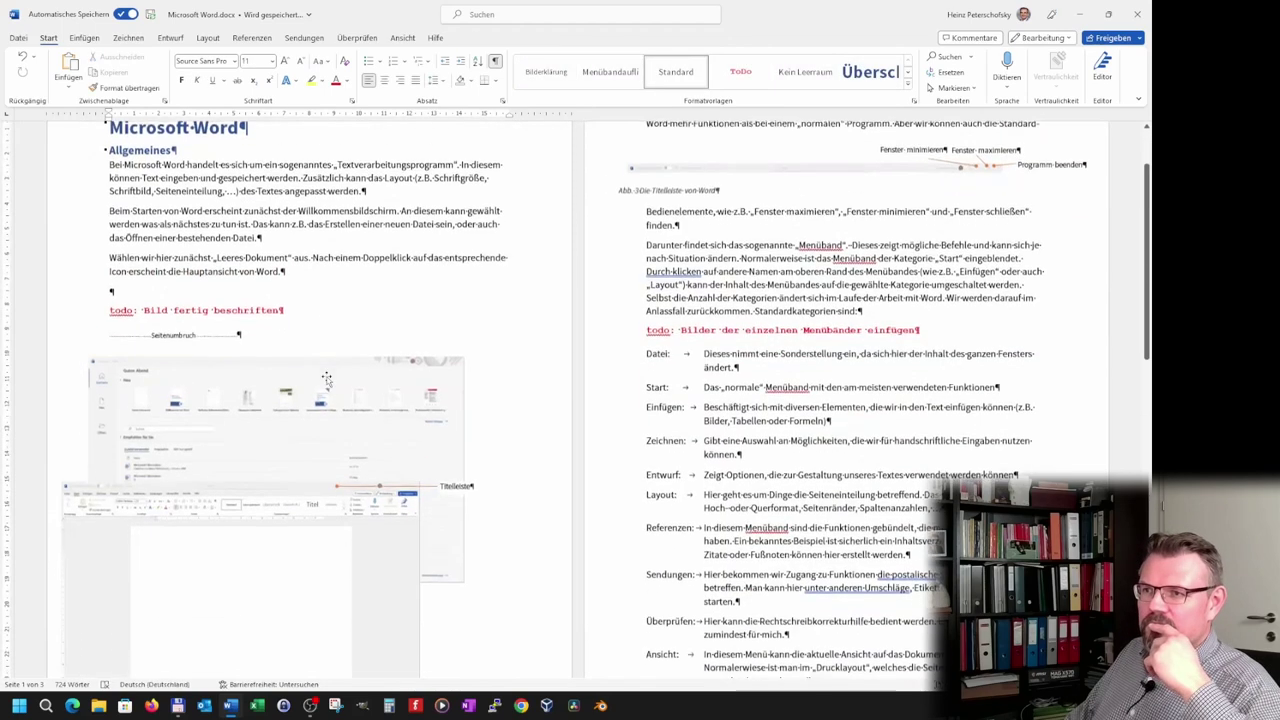
click(117, 341)
click(117, 339)
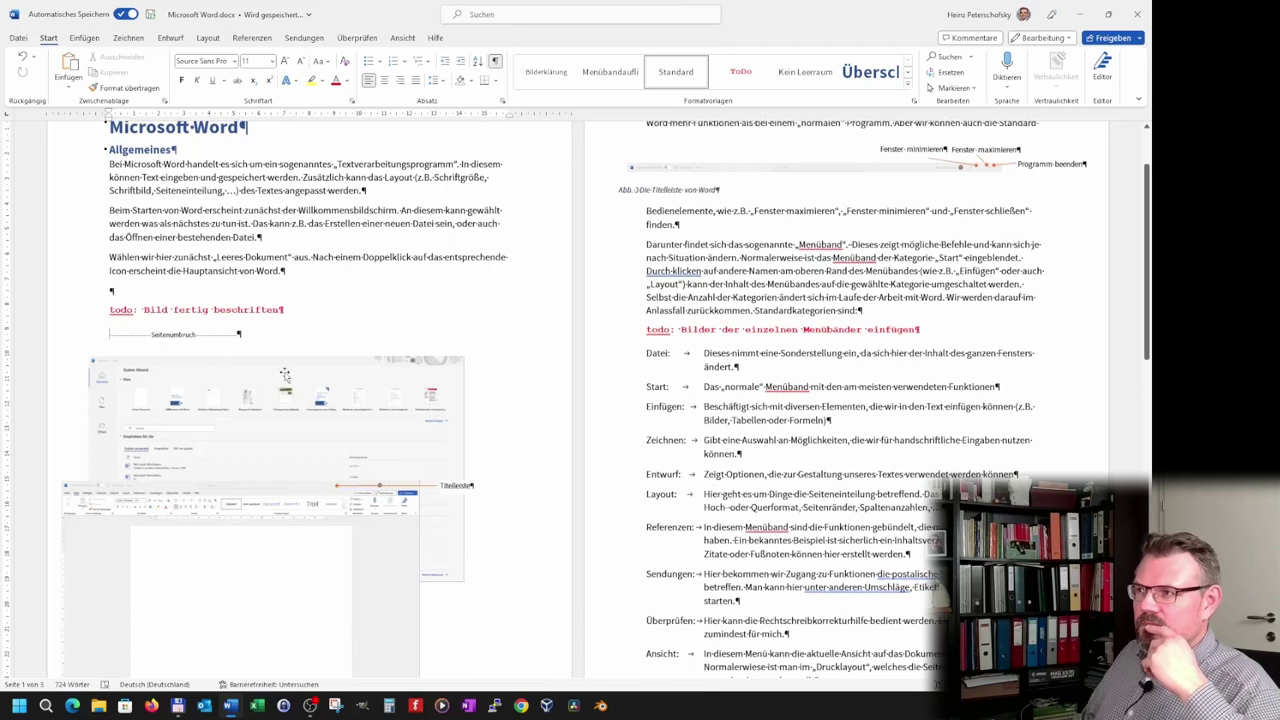
key(Delete)
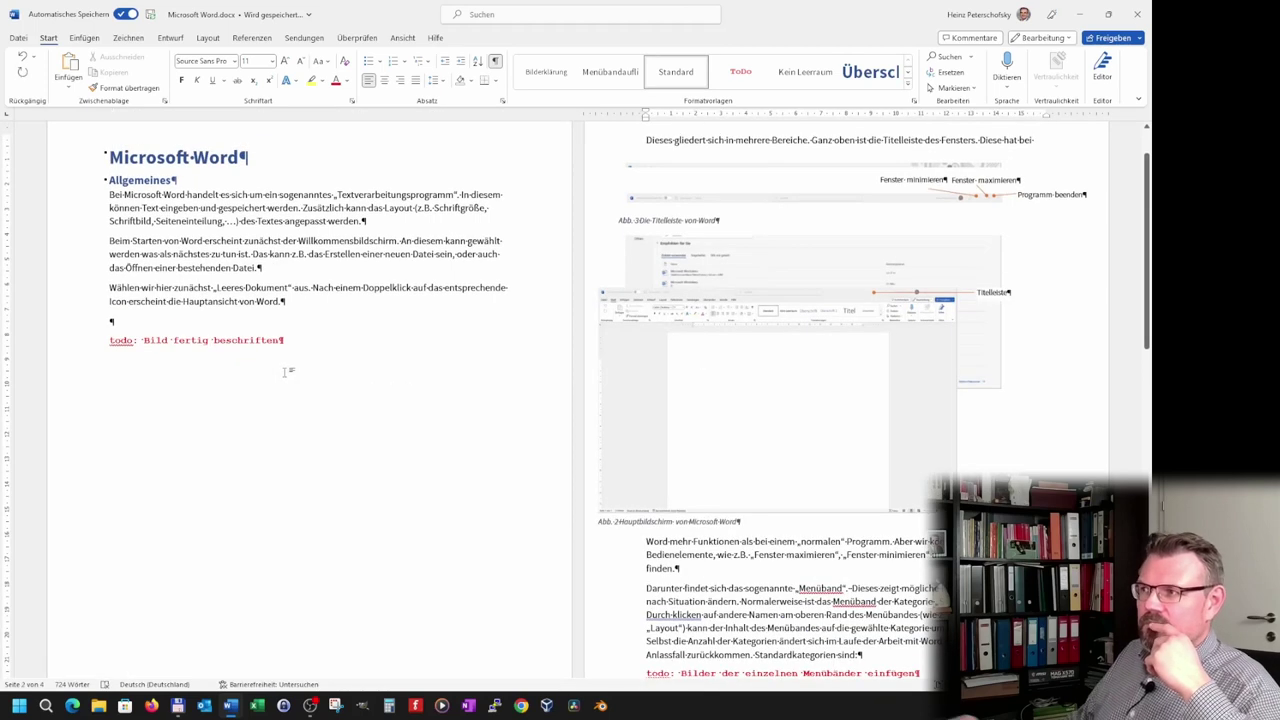
Drag the main-window screenshot lower on the page.
scroll(650, 357, up, 1)
click(750, 507)
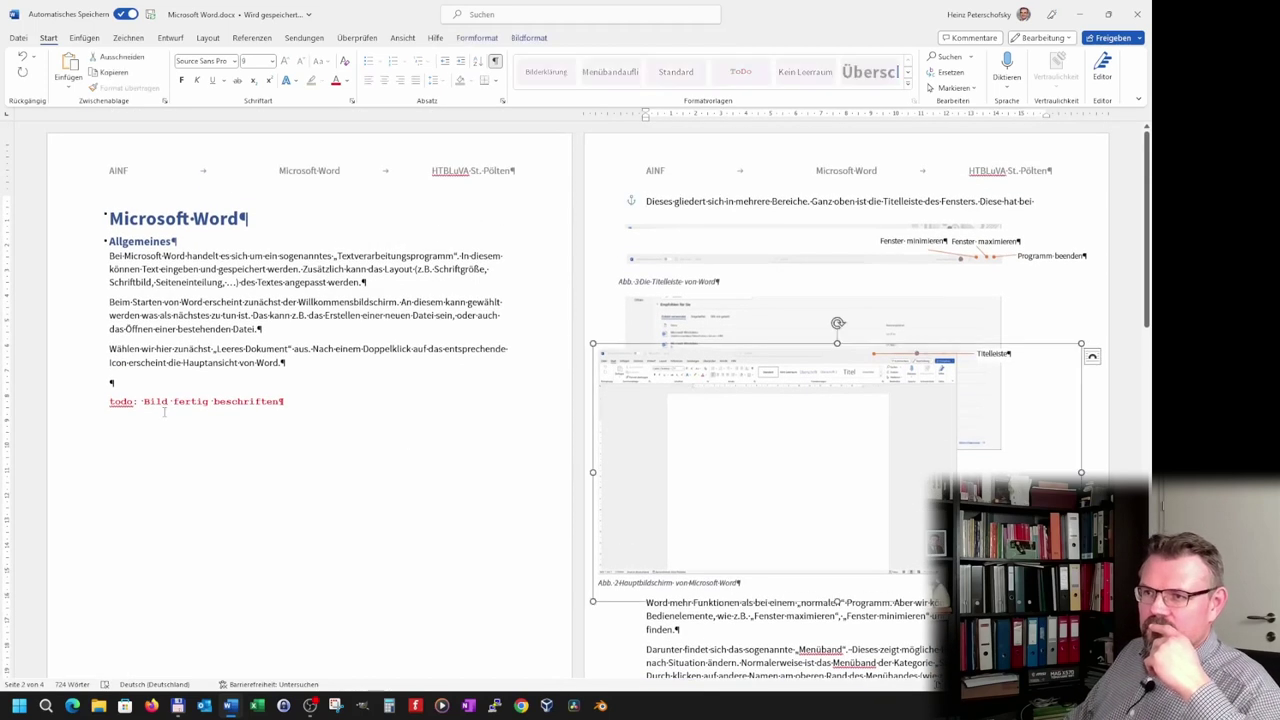
click(161, 383)
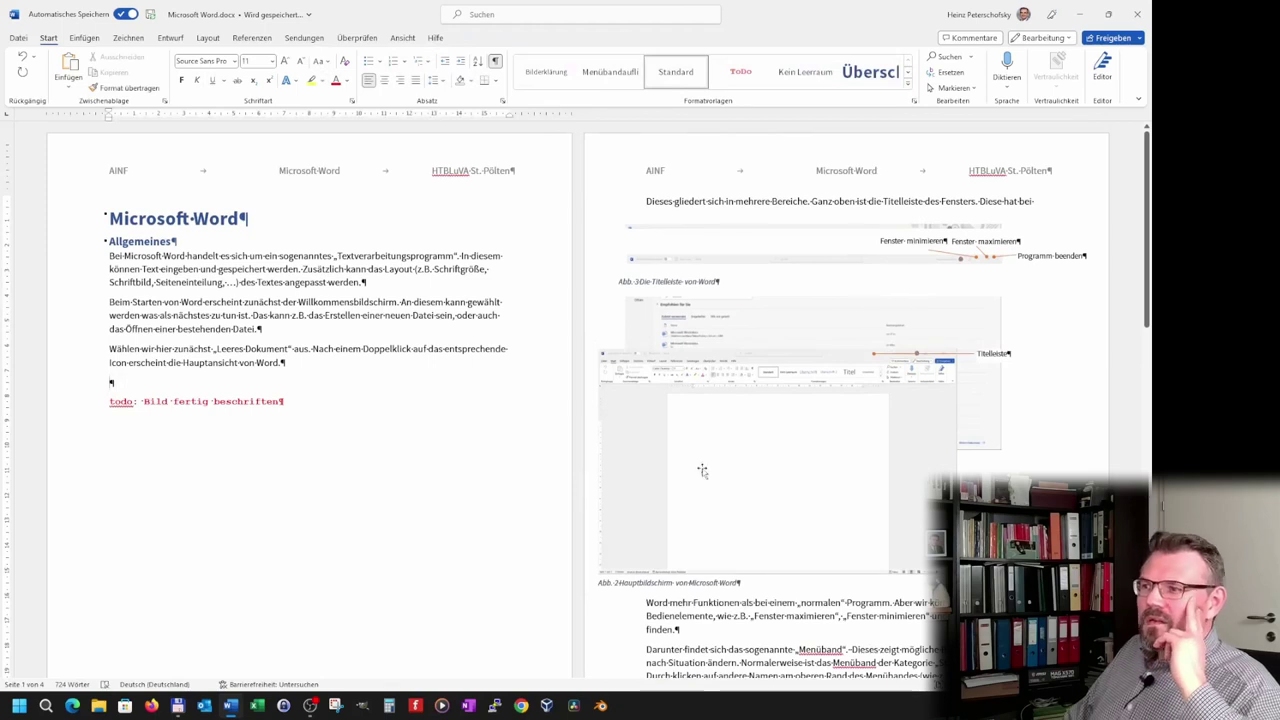
click(740, 455)
scroll(822, 489, down, 3)
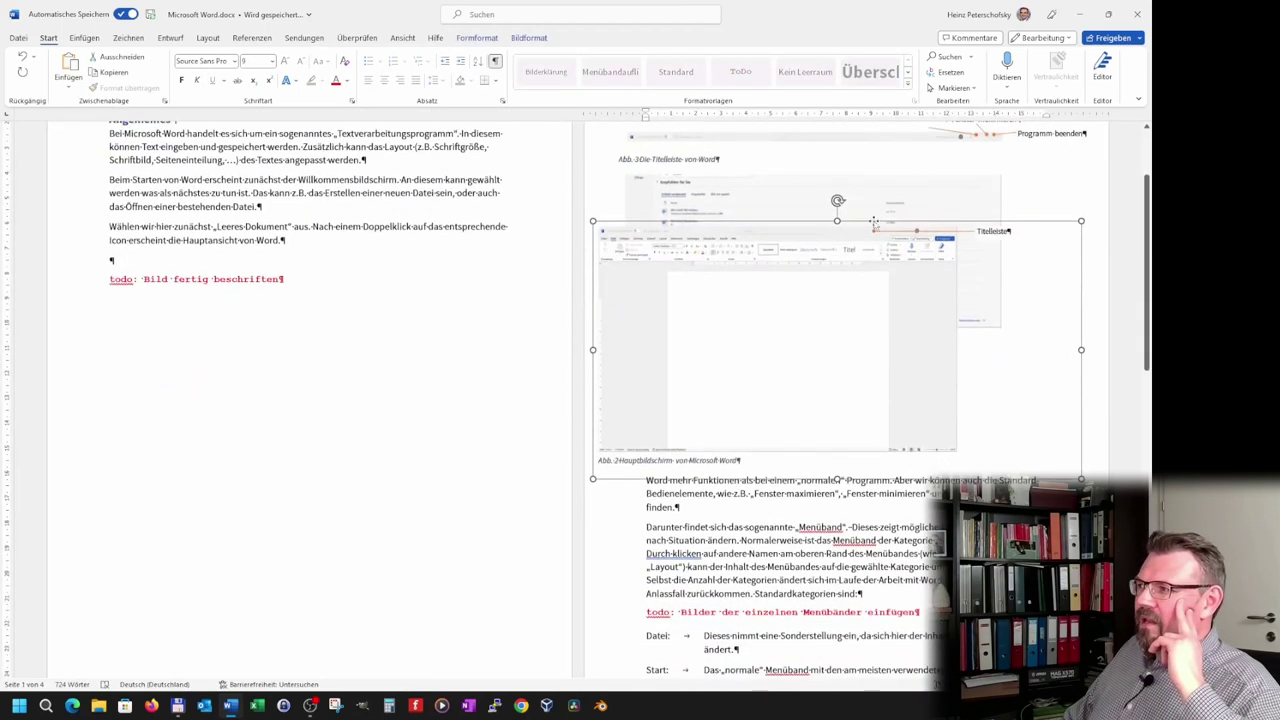
drag(878, 228, 877, 620)
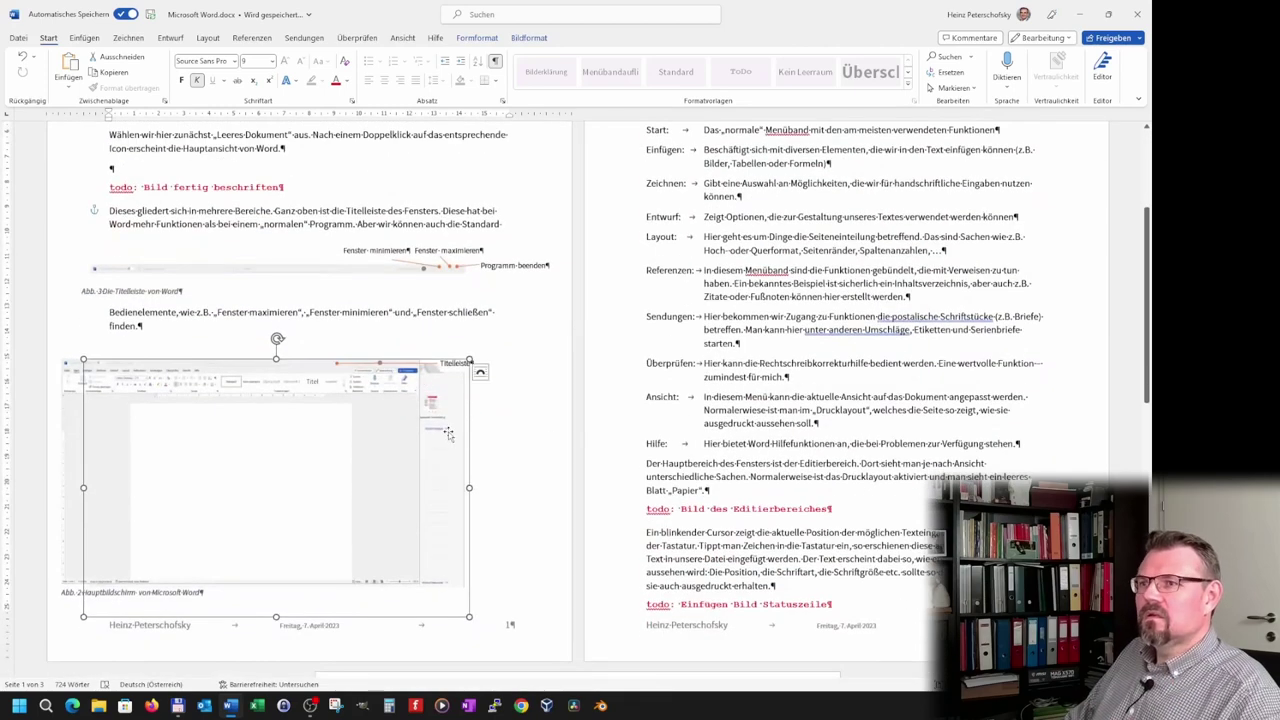
In a zoomed-out multi-page view, drag the main-window screenshot from page 1 to page 3.
scroll(450, 438, down, 3)
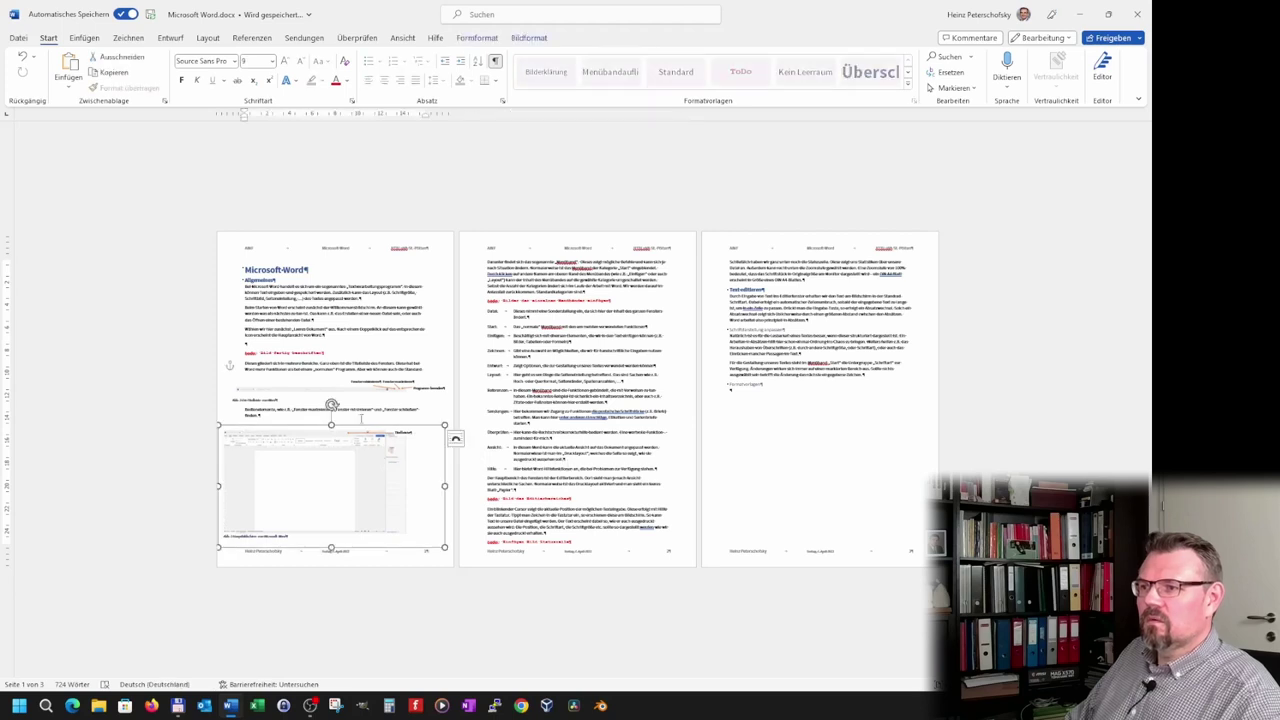
mouse_move(362, 427)
mouse_down()
mouse_move(750, 368)
mouse_move(372, 445)
mouse_move(627, 402)
mouse_up()
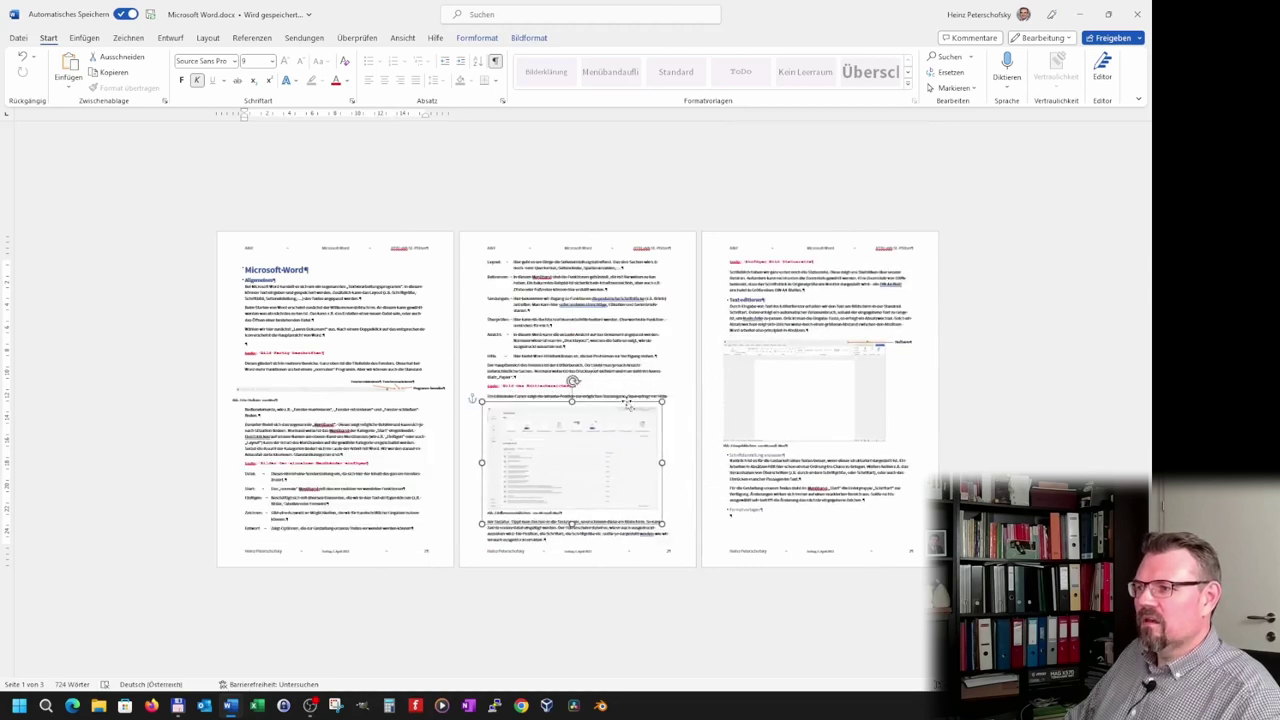
ctrl+scroll(305, 395, up, 5)
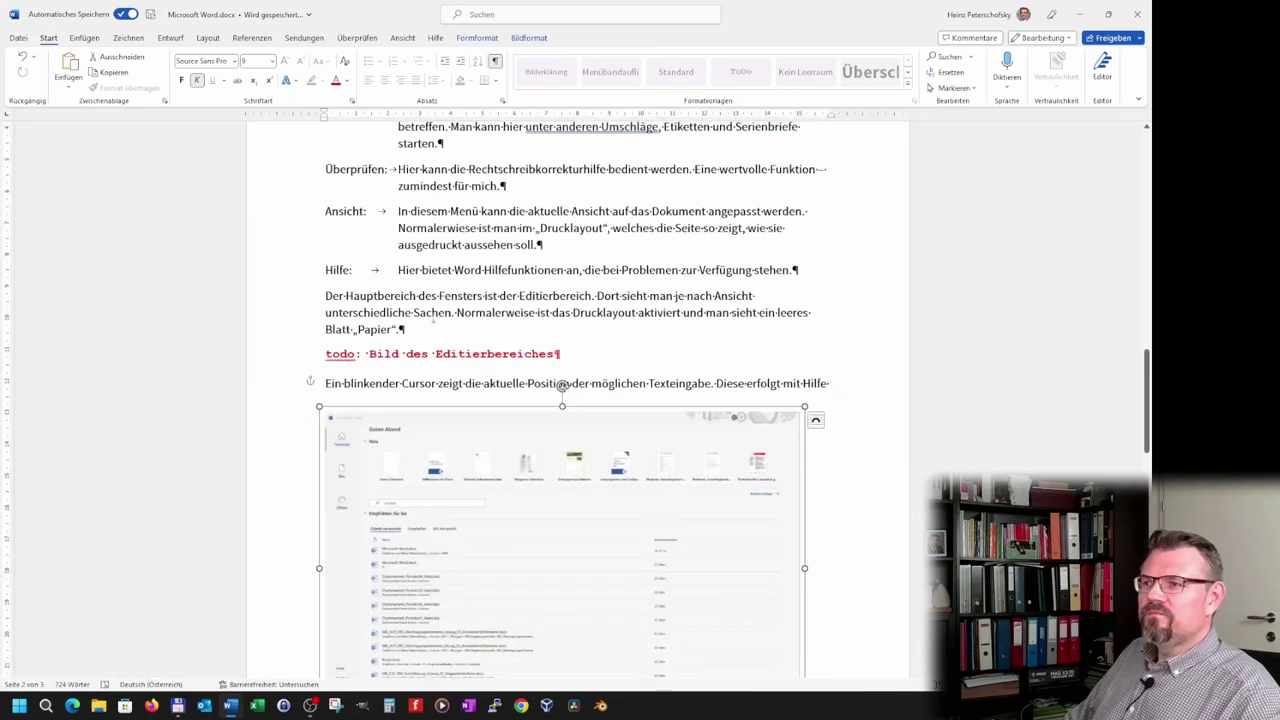
click(433, 318)
scroll(559, 337, up, 2)
scroll(559, 337, up, 2)
scroll(559, 337, down, 4)
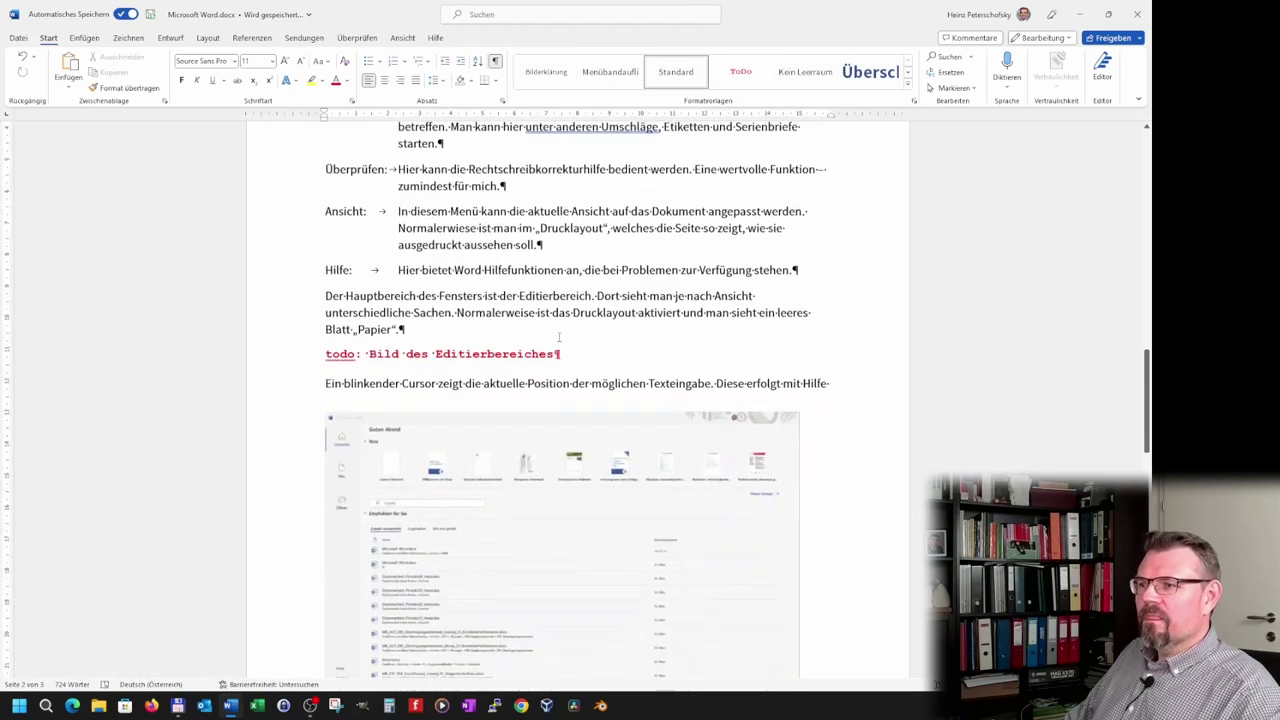
scroll(559, 337, down, 3)
scroll(559, 337, up, 4)
scroll(559, 340, up, 4)
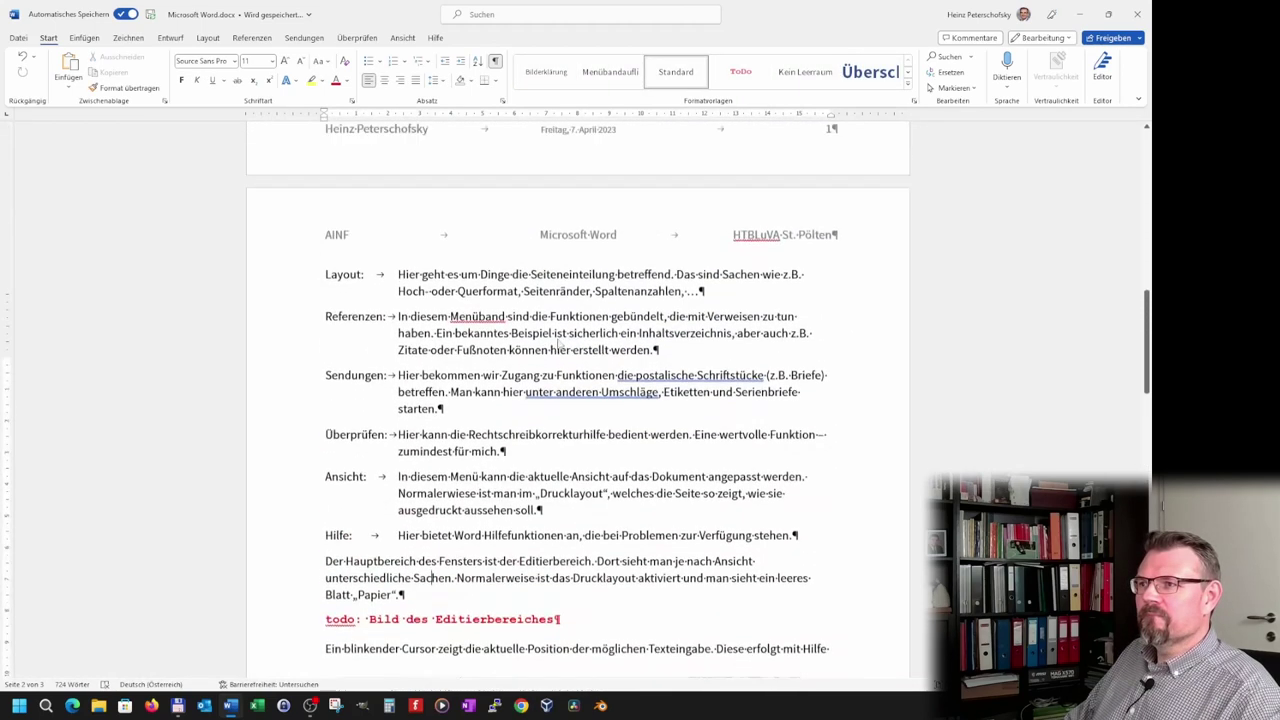
scroll(559, 343, up, 5)
scroll(559, 343, up, 4)
scroll(565, 346, up, 1)
scroll(570, 349, down, 2)
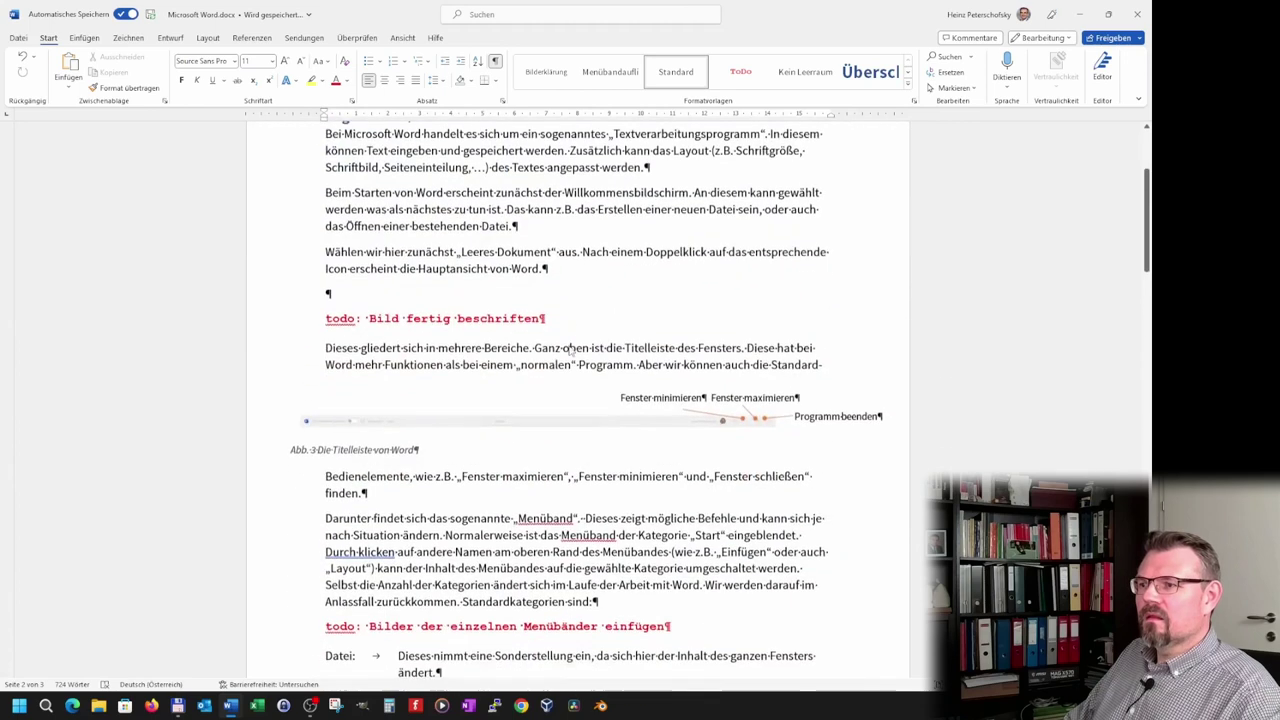
scroll(569, 349, down, 1)
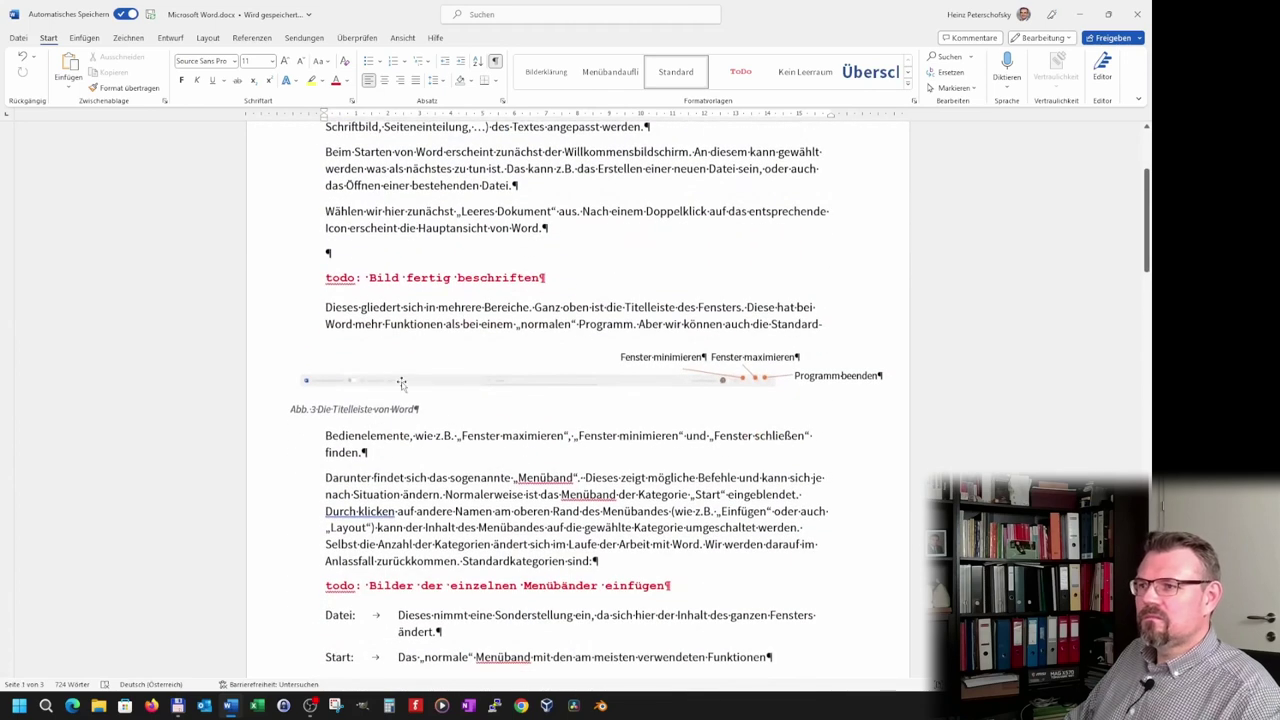
click(477, 376)
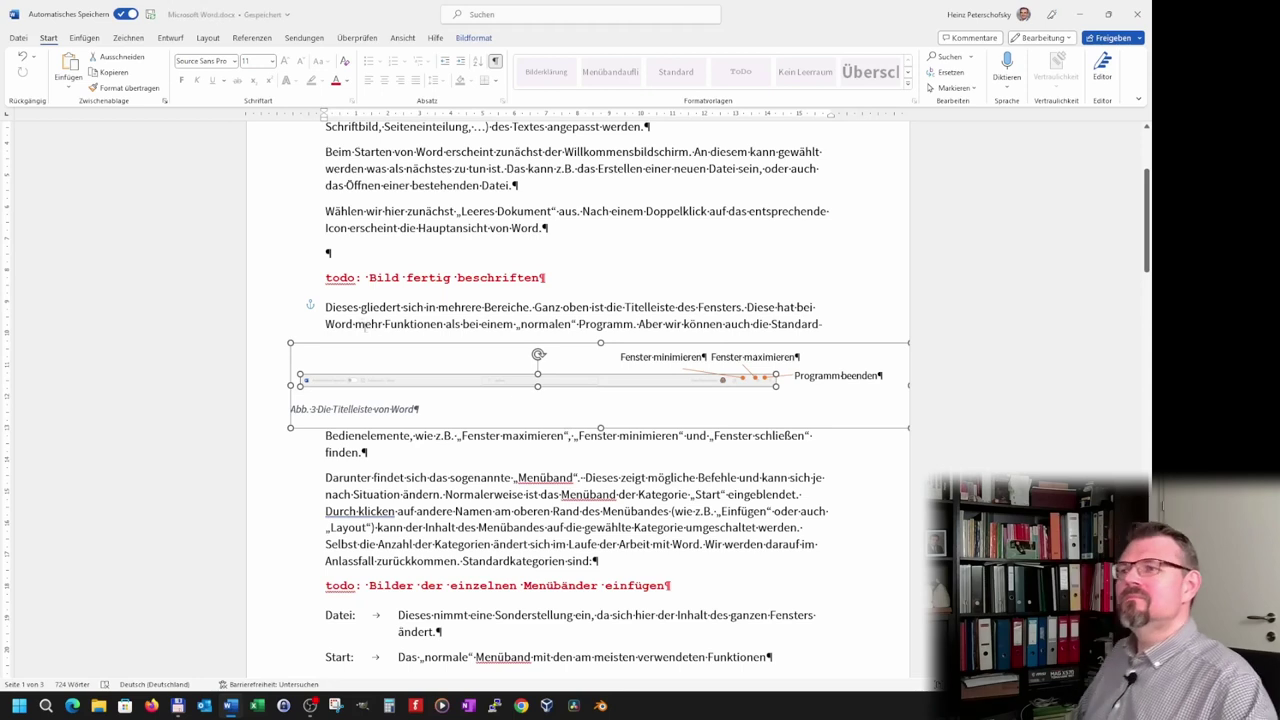
Delete the blank paragraph above 'todo: Bild fertig beschriften' and select the title-bar figure.
click(493, 436)
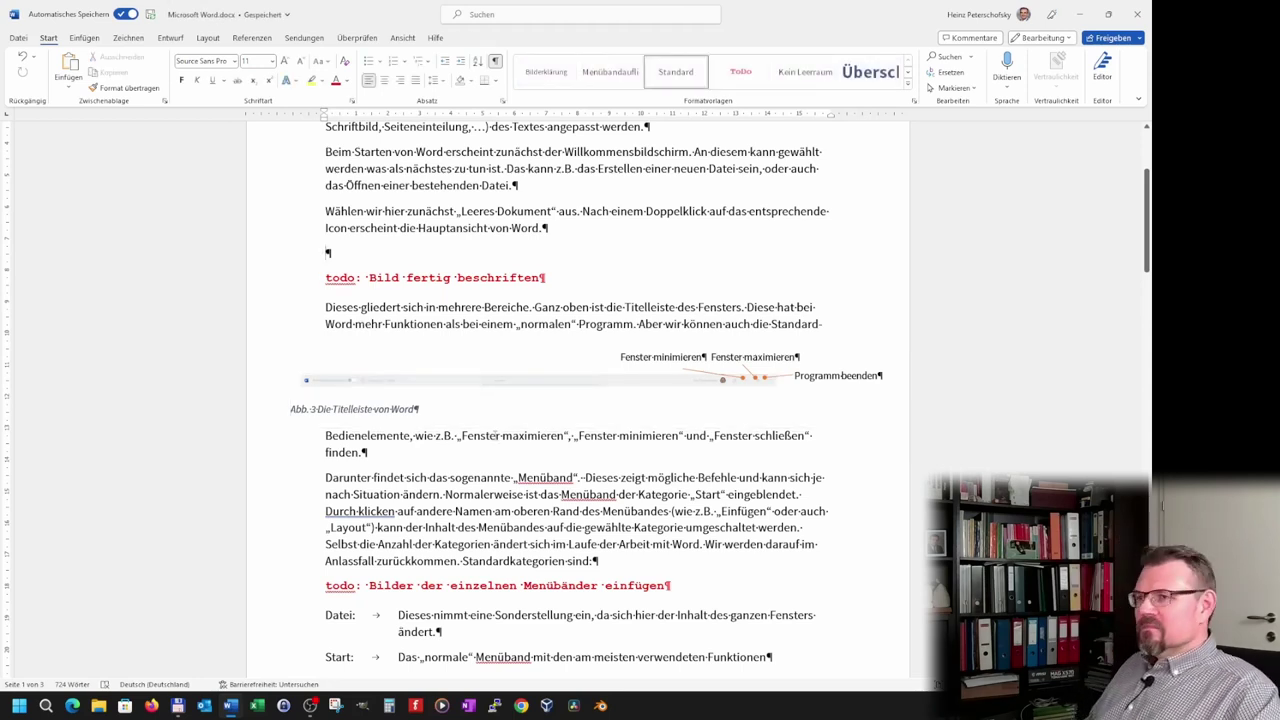
key(Delete)
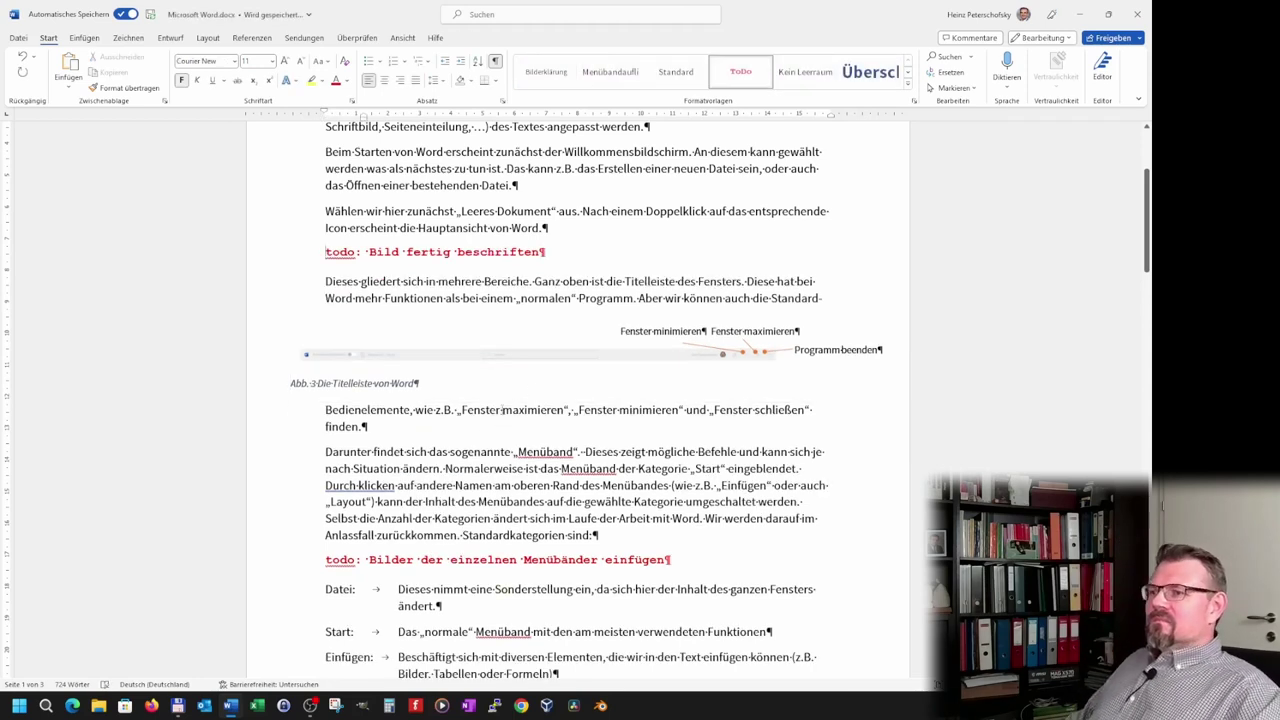
scroll(502, 410, down, 3)
scroll(502, 410, up, 4)
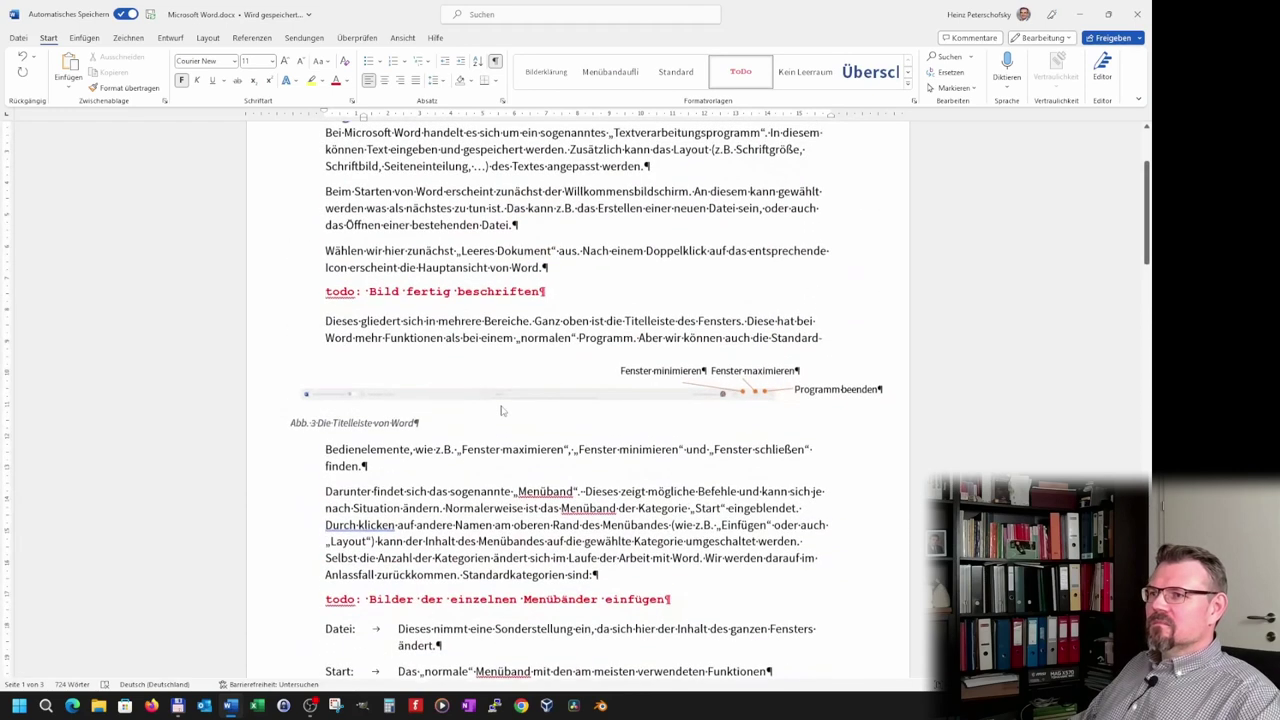
scroll(502, 410, up, 2)
scroll(502, 410, down, 1)
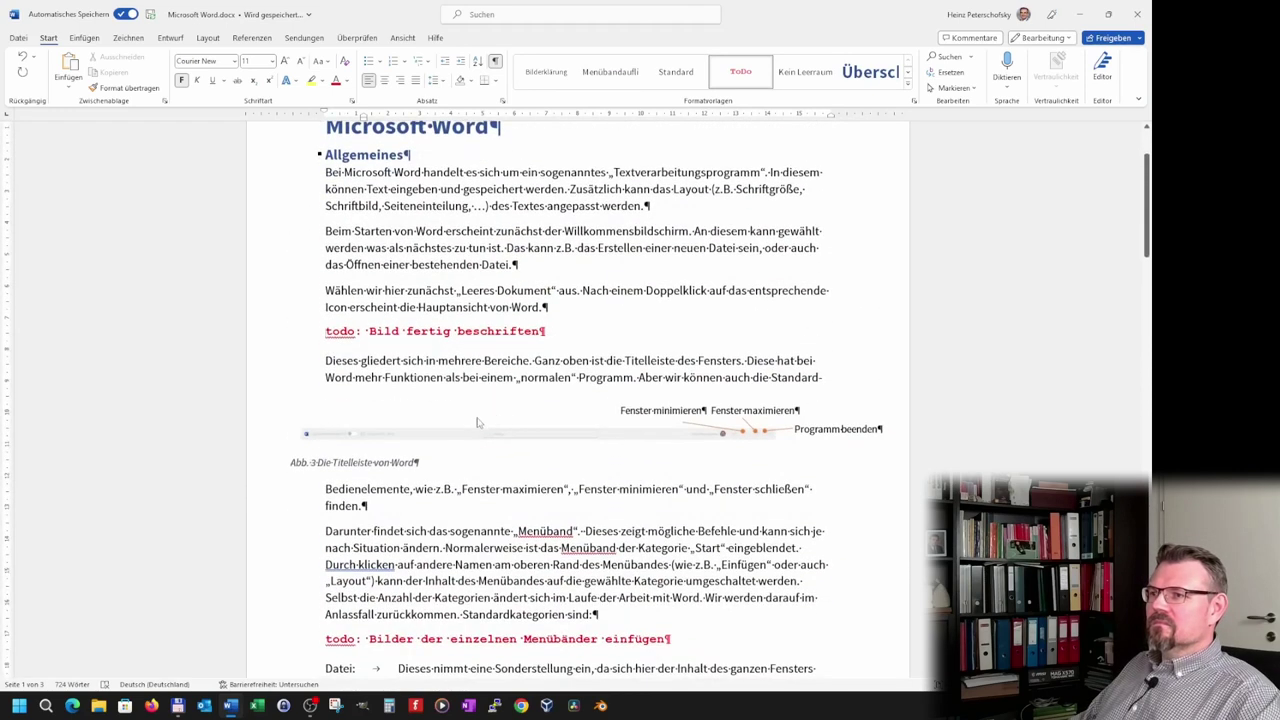
click(478, 437)
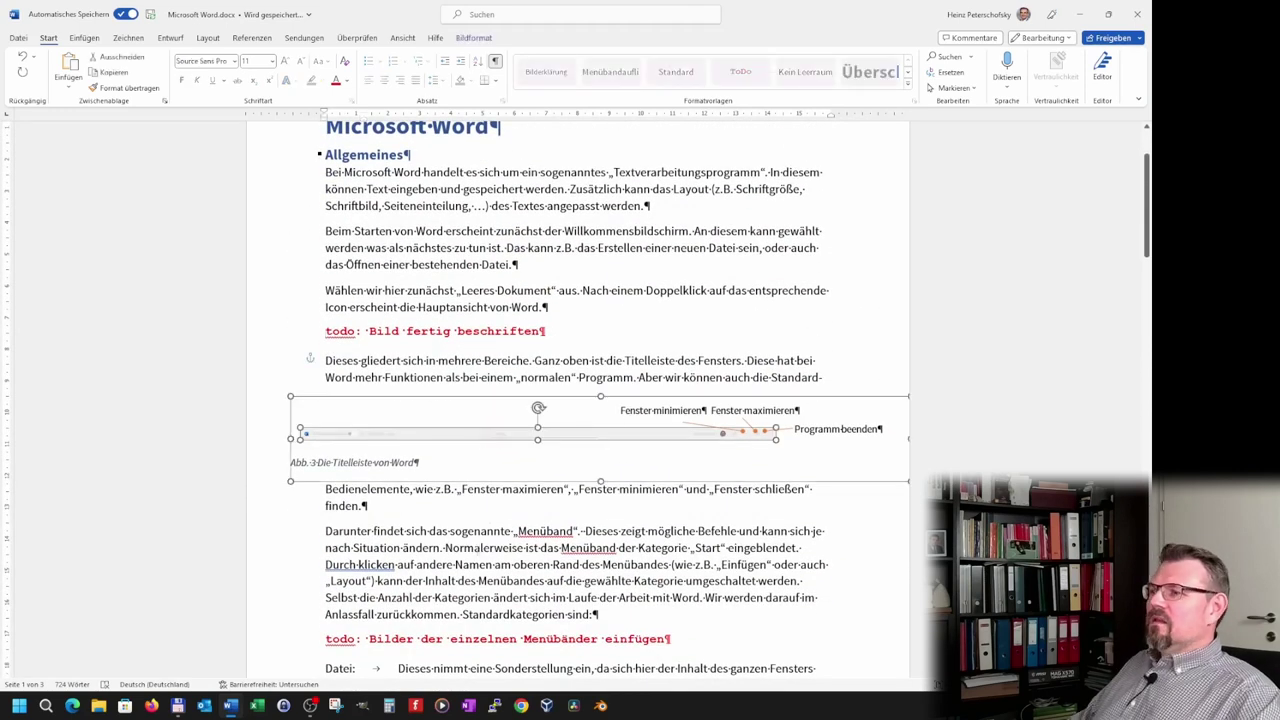
scroll(578, 400, down, 4)
scroll(578, 400, up, 3)
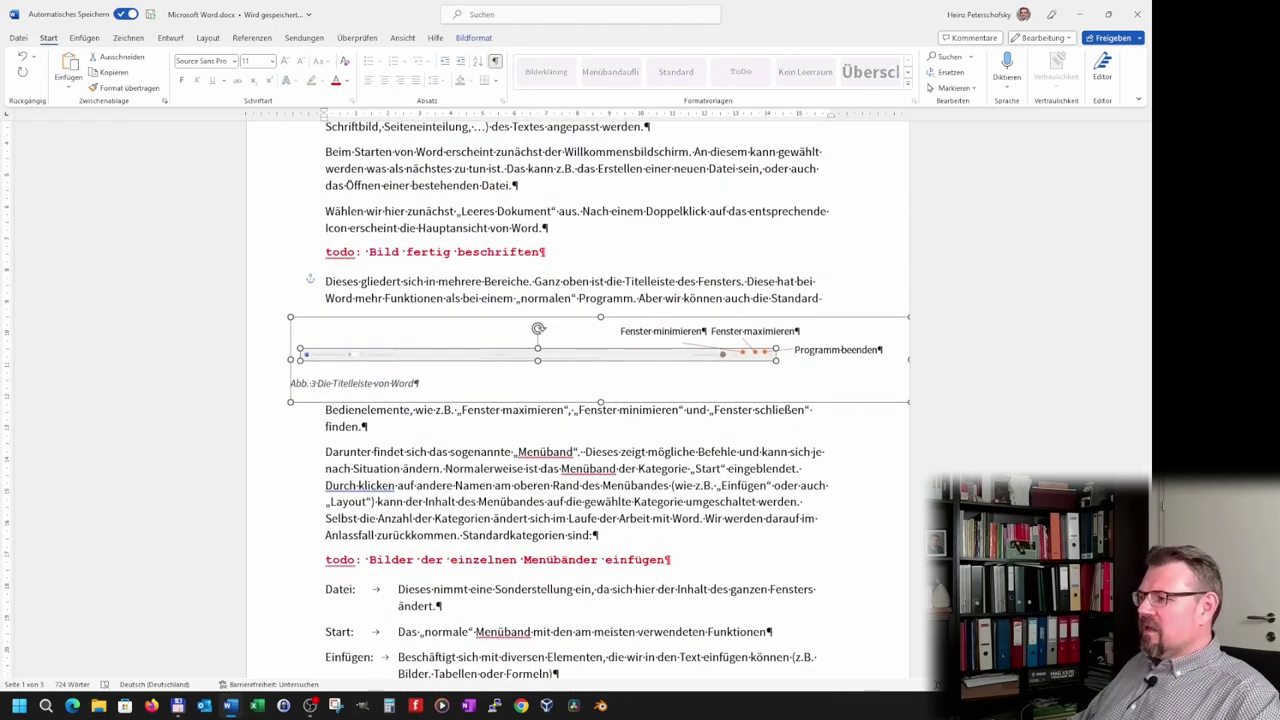
scroll(578, 400, down, 2)
scroll(578, 400, down, 1)
scroll(578, 400, down, 1)
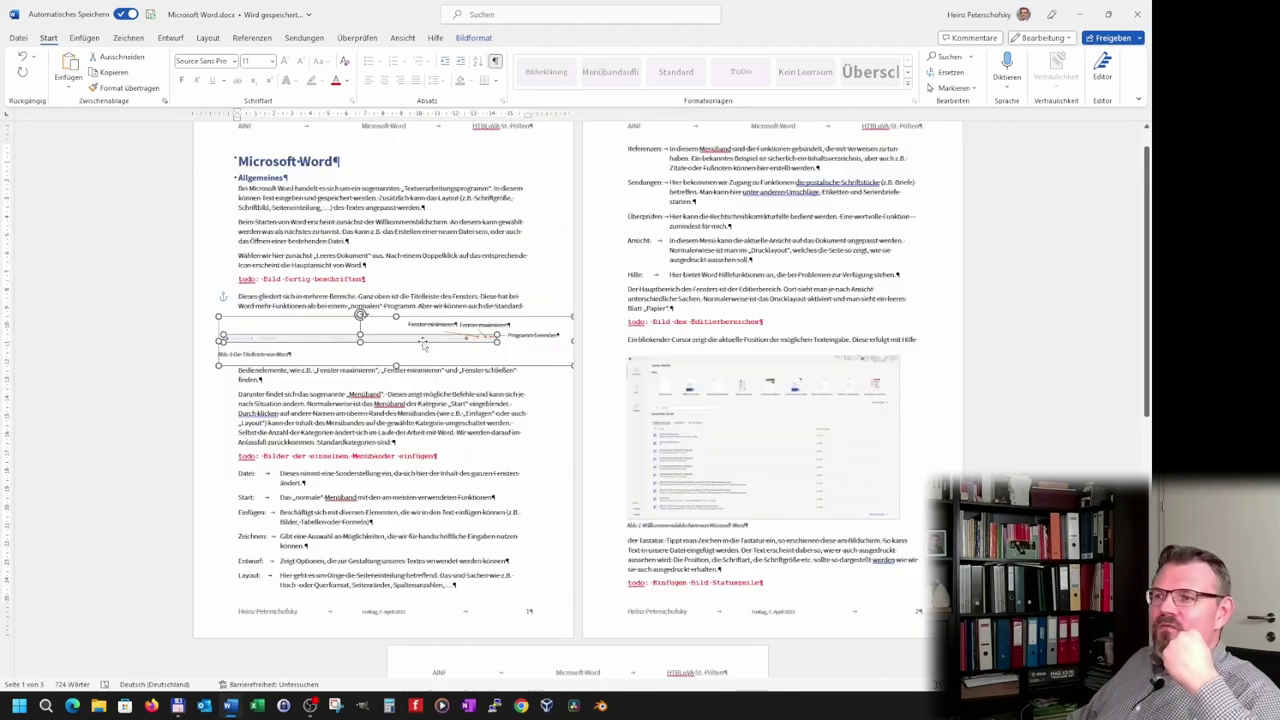
Move the title-bar figure with its callouts onto the right-hand page.
click(400, 509)
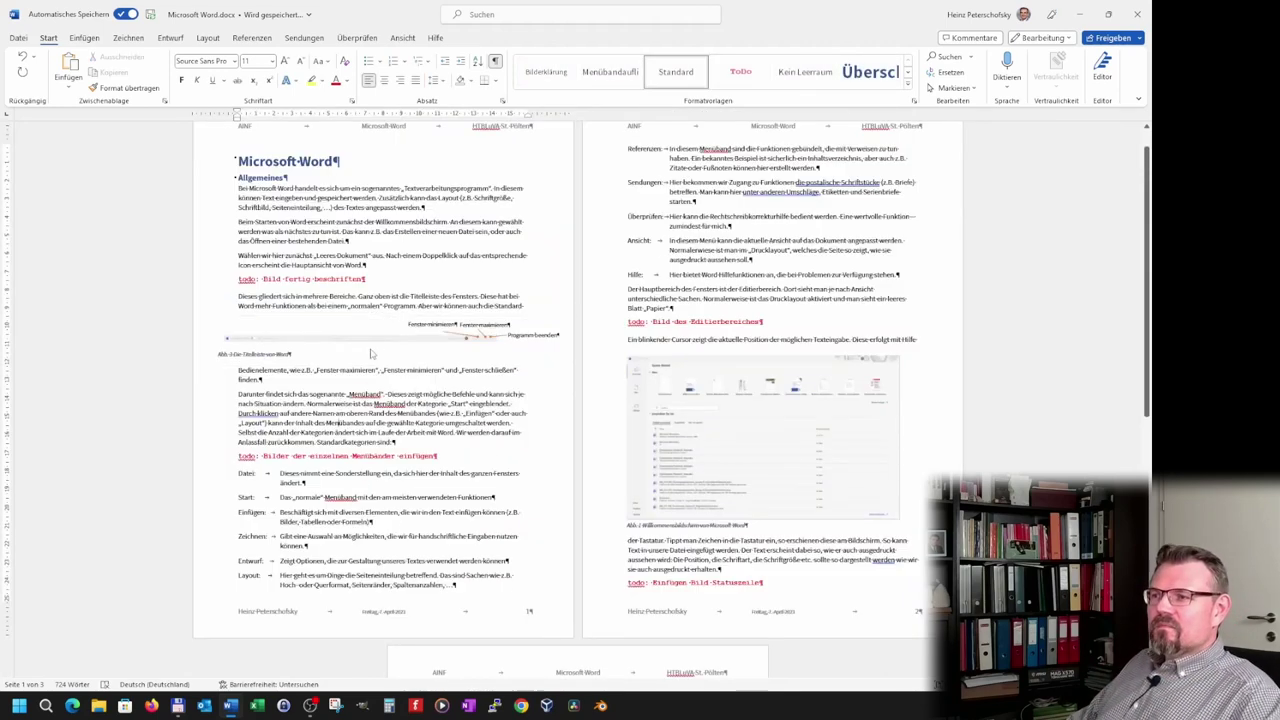
click(377, 342)
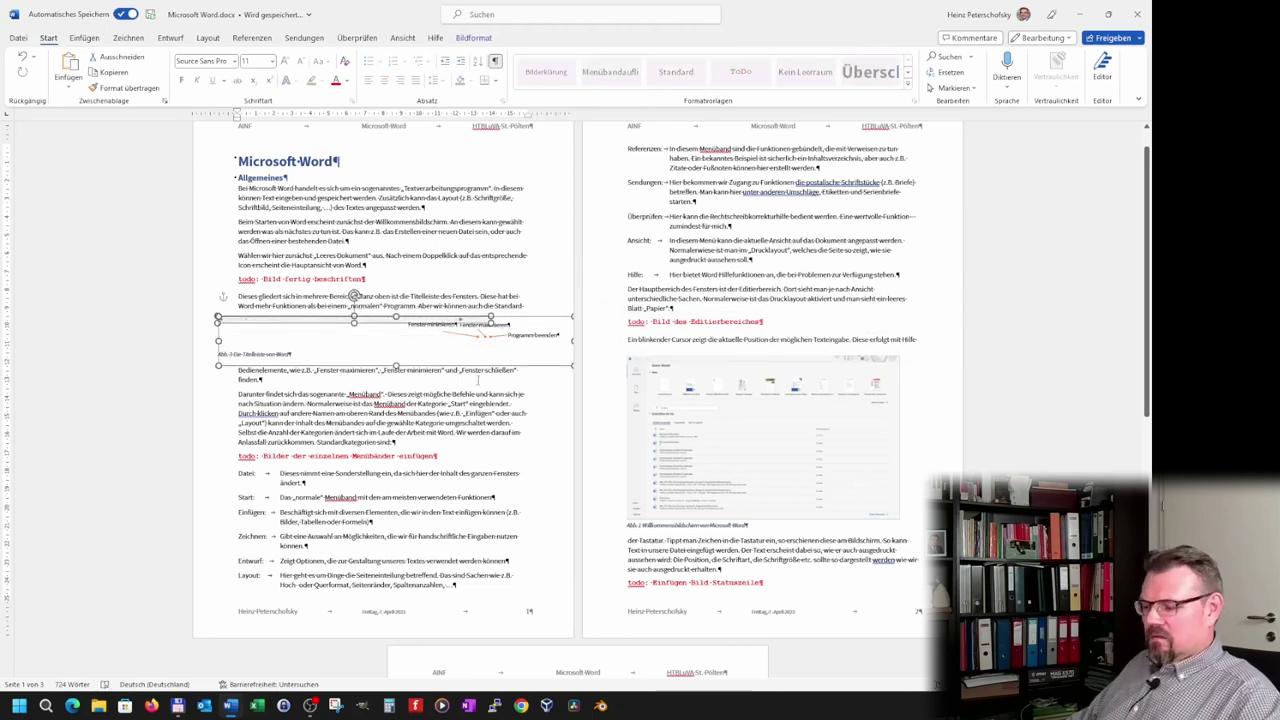
click(543, 316)
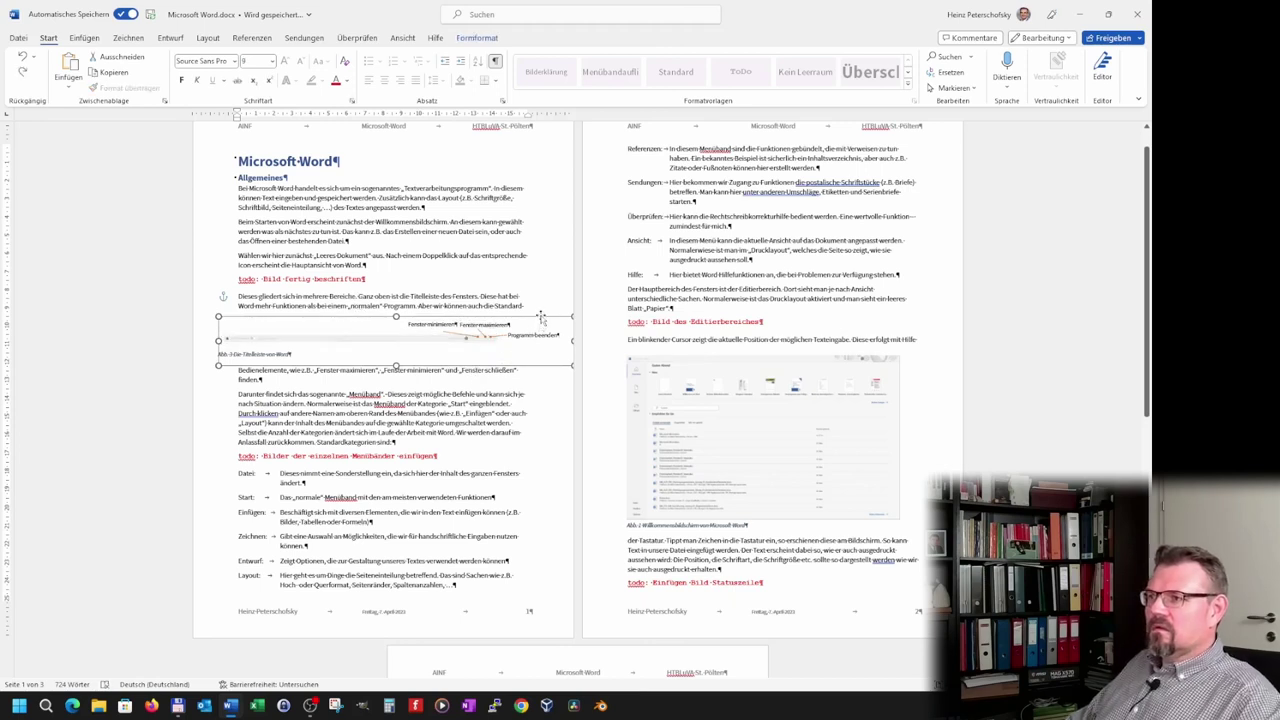
drag(540, 318, 900, 322)
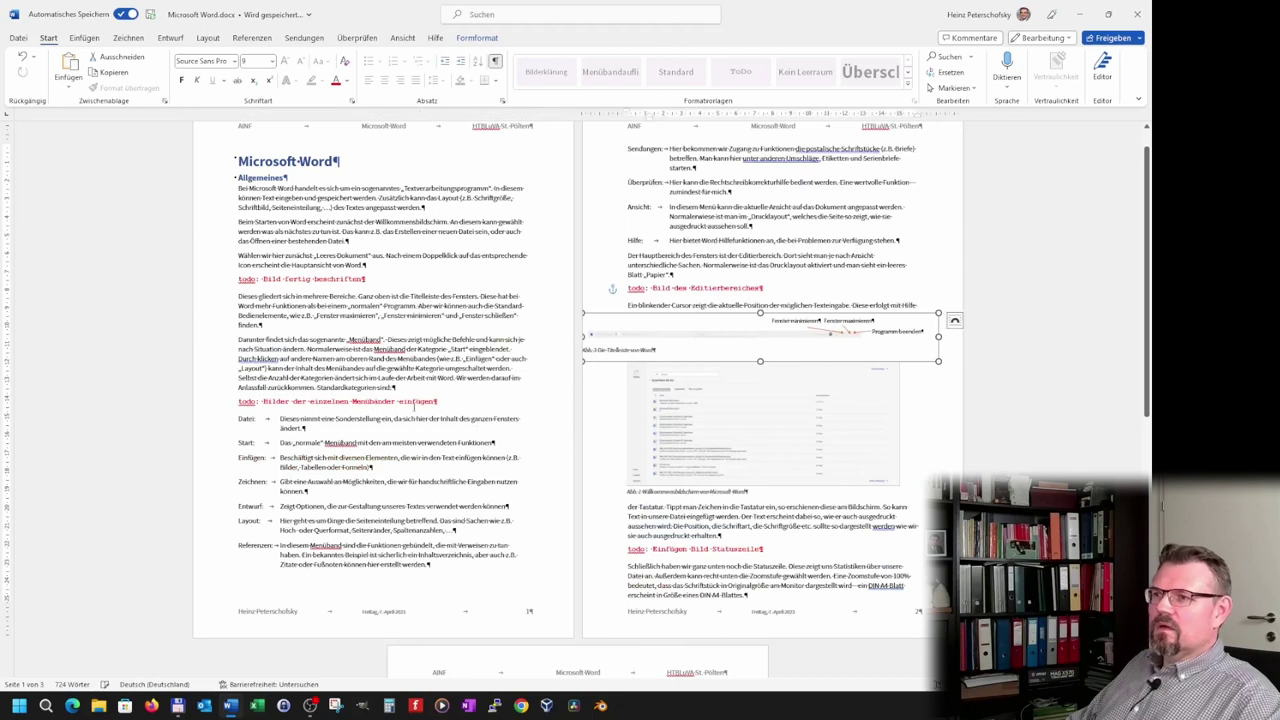
click(403, 381)
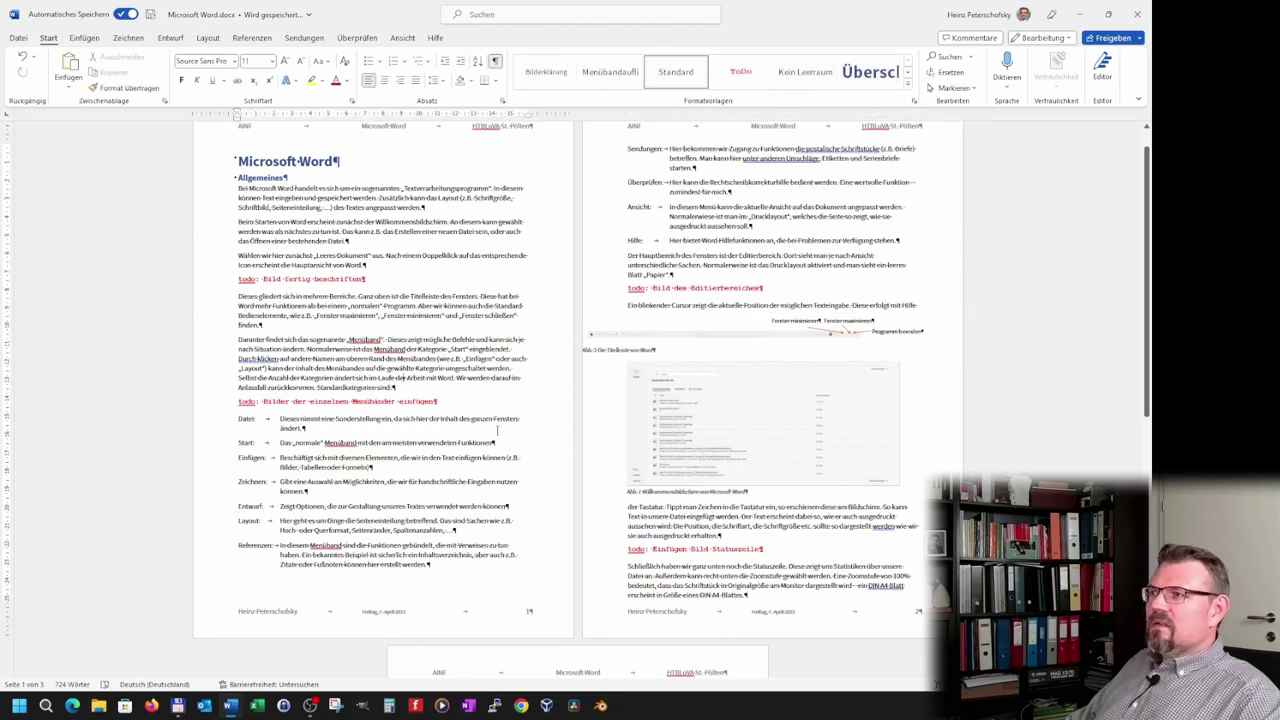
Insert an empty paragraph before the Datei: entry.
click(496, 591)
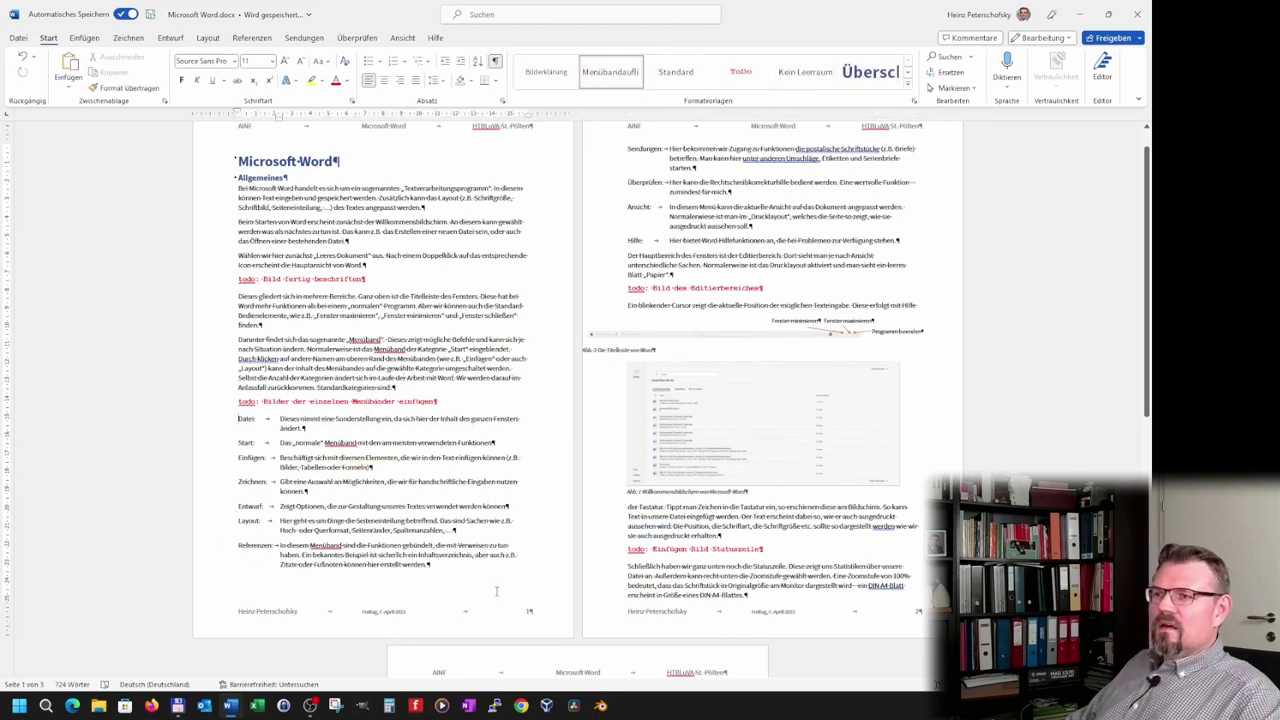
click(239, 418)
key(Return)
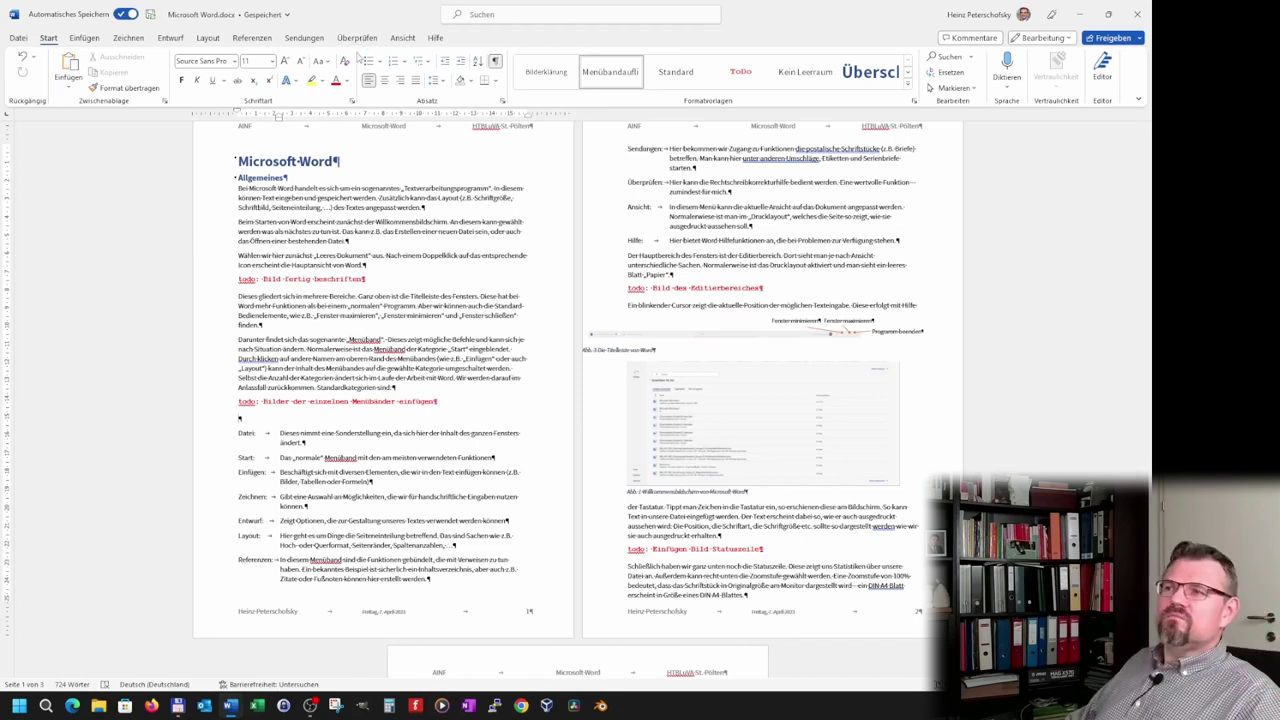
click(210, 38)
click(192, 61)
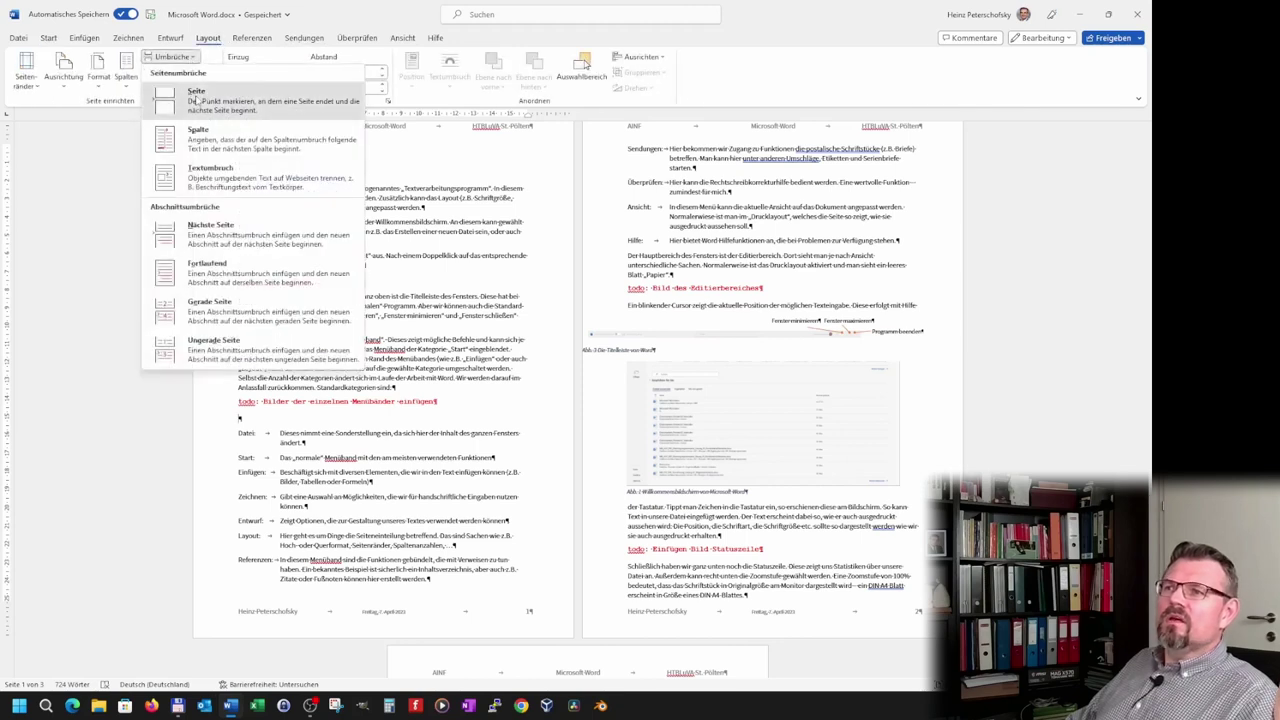
click(185, 95)
scroll(601, 510, up, 1)
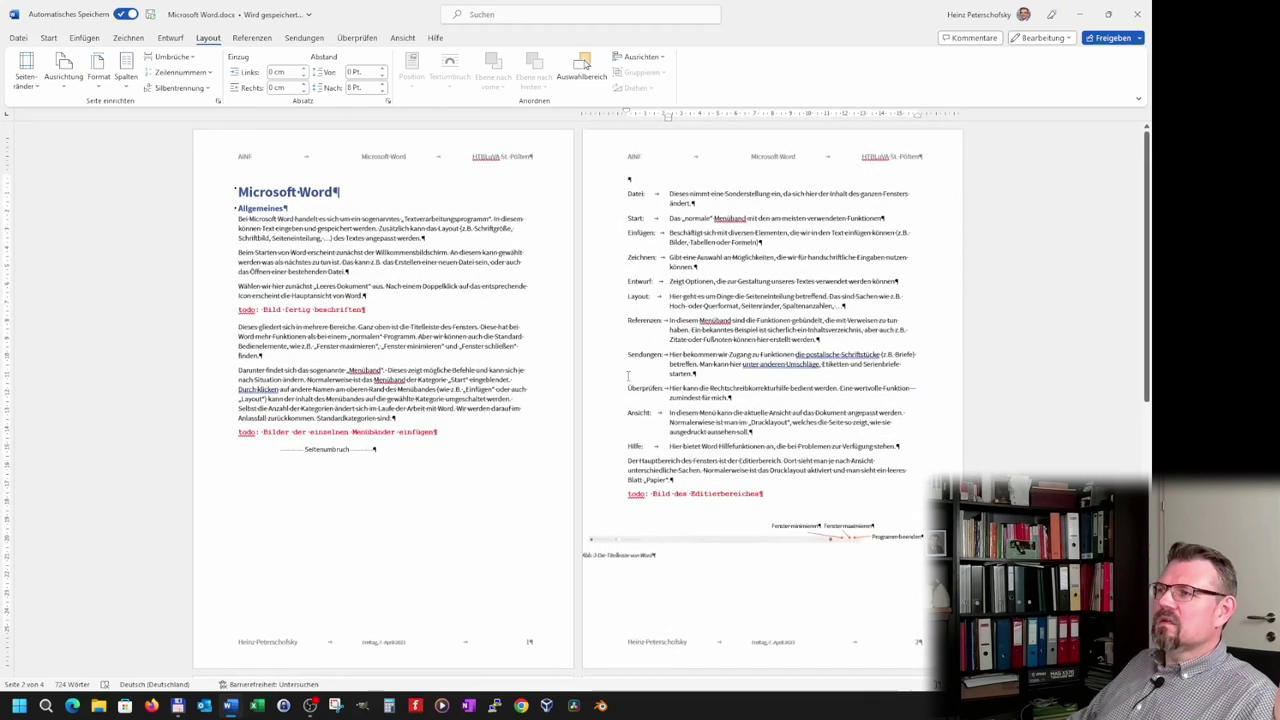
key(Return)
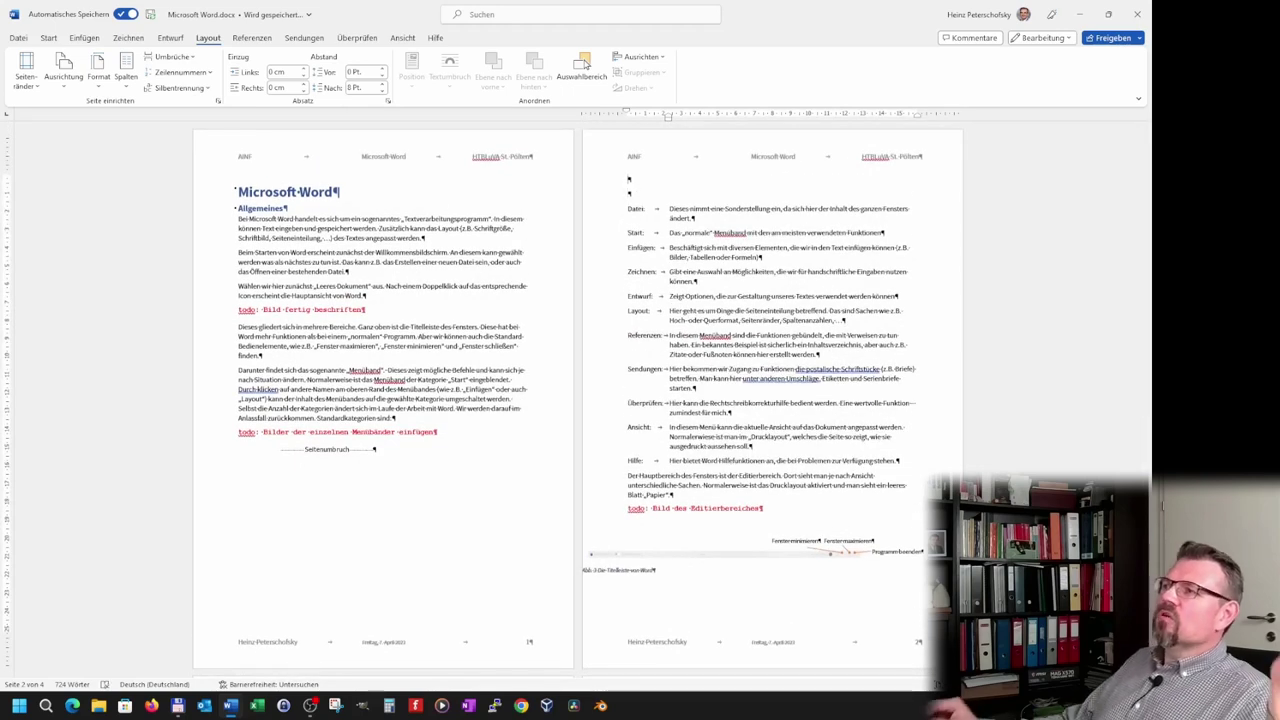
click(63, 72)
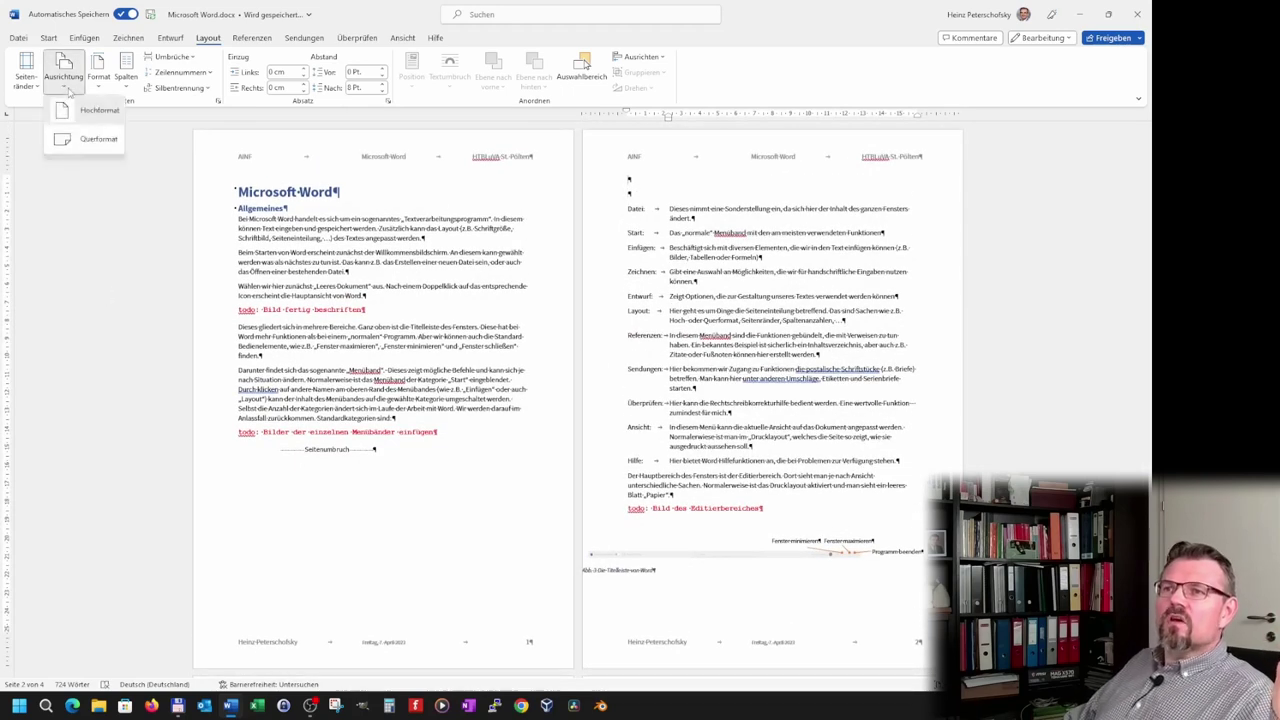
click(80, 137)
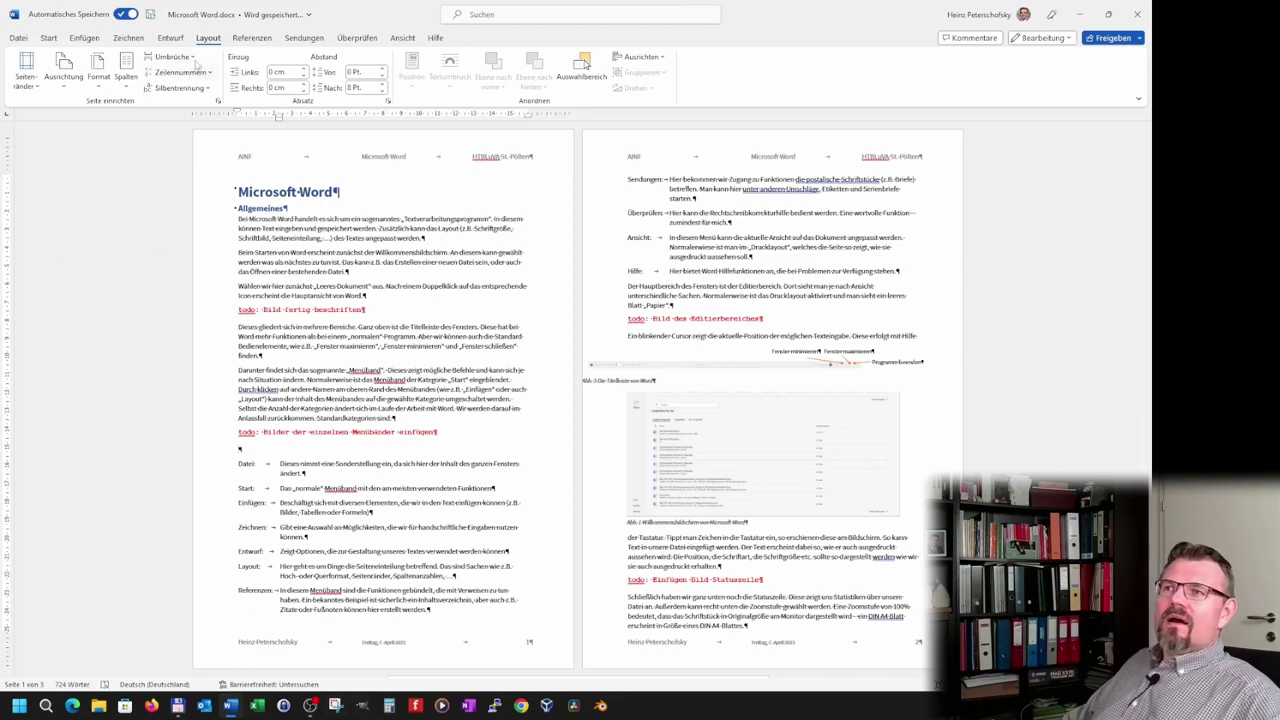
click(172, 57)
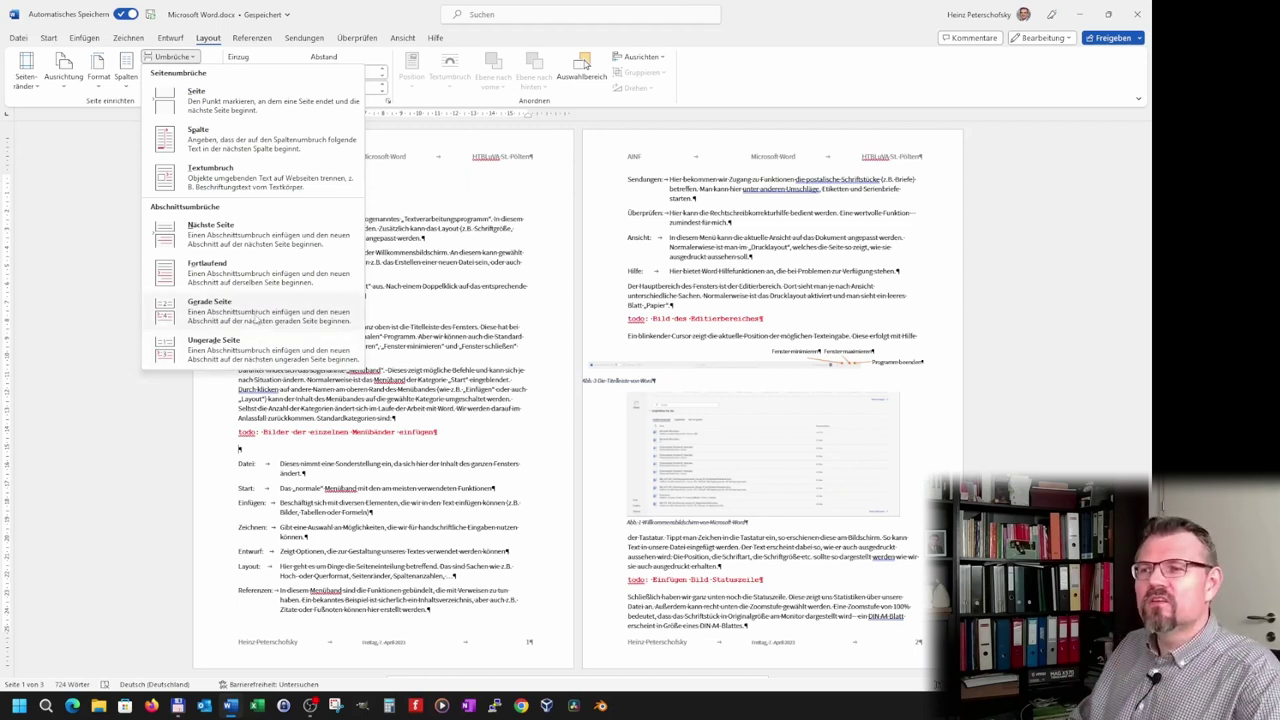
Undo a misplaced section break and add an empty paragraph before the Datei line.
click(265, 238)
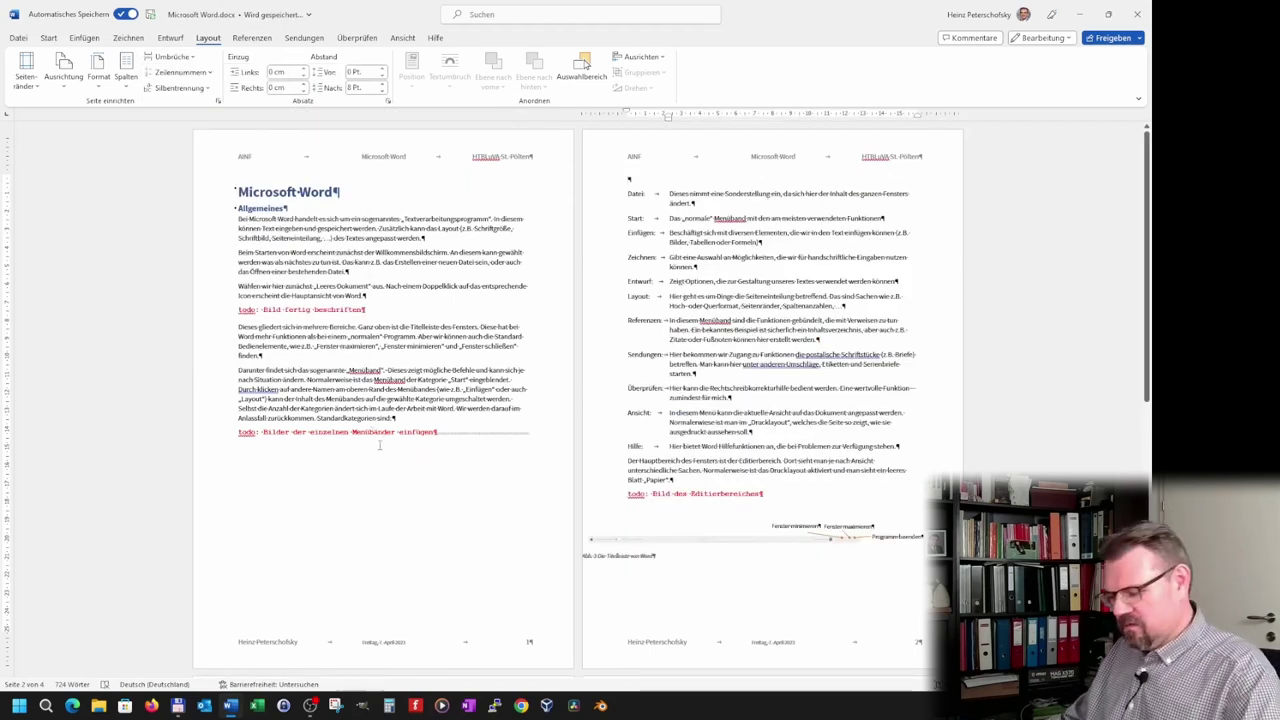
key(ctrl+z)
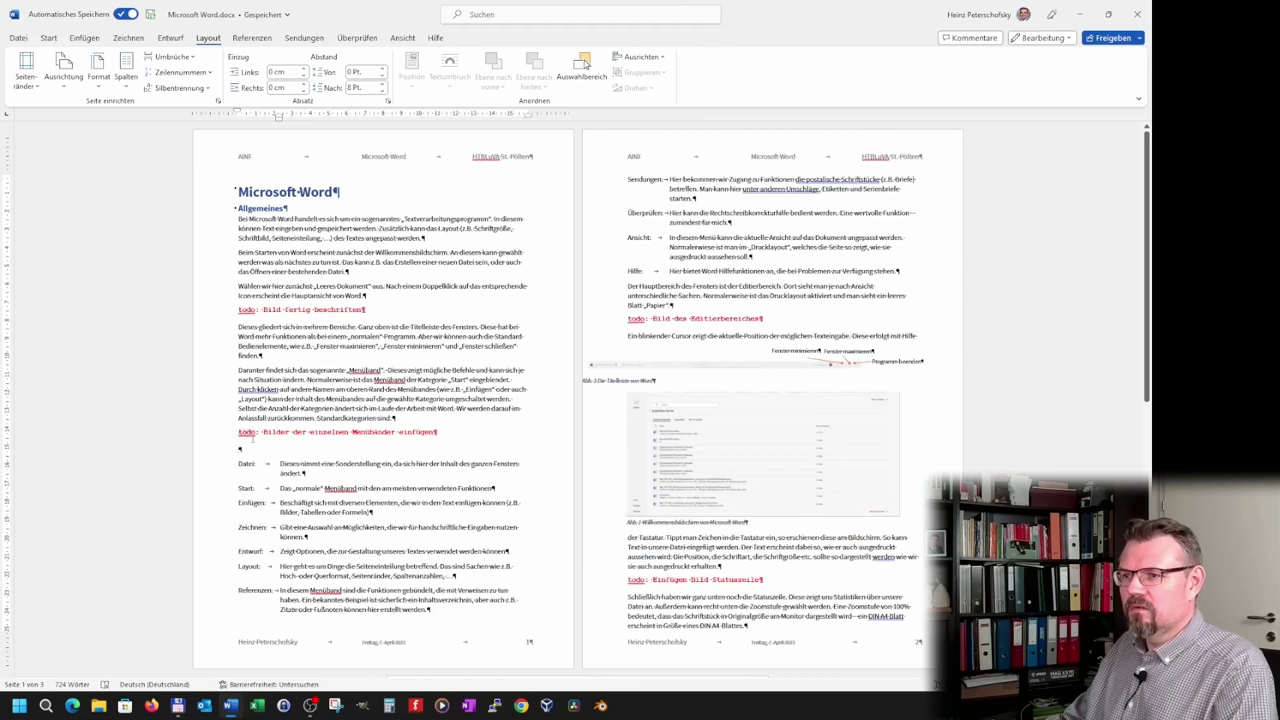
click(237, 464)
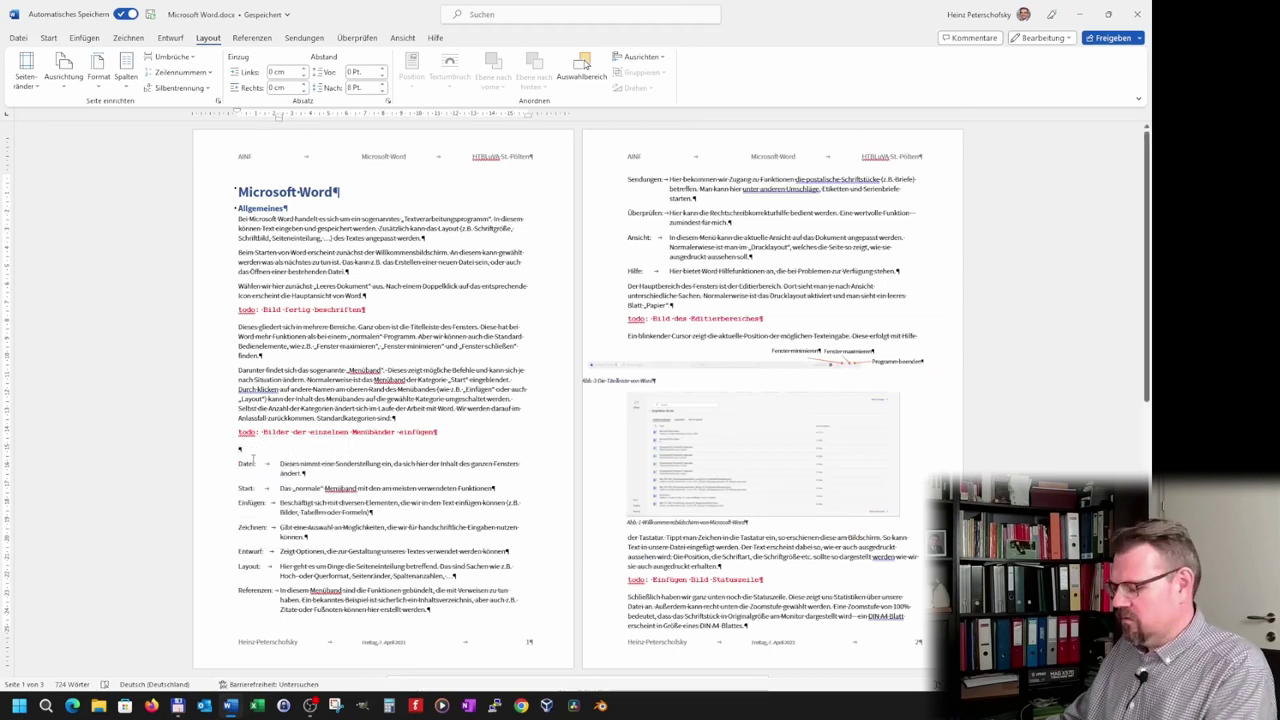
key(Return)
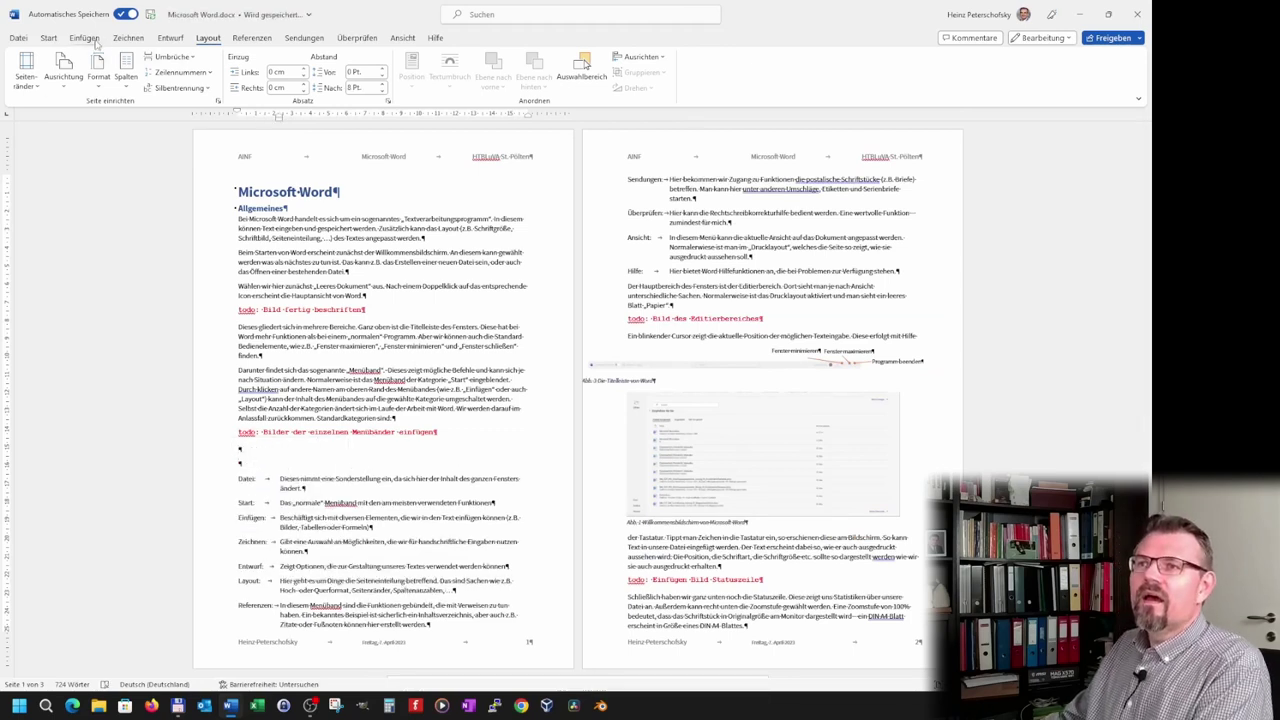
Insert a Nächste Seite section break before the Datei list, with an empty line starting the new section.
click(85, 38)
click(208, 38)
click(170, 56)
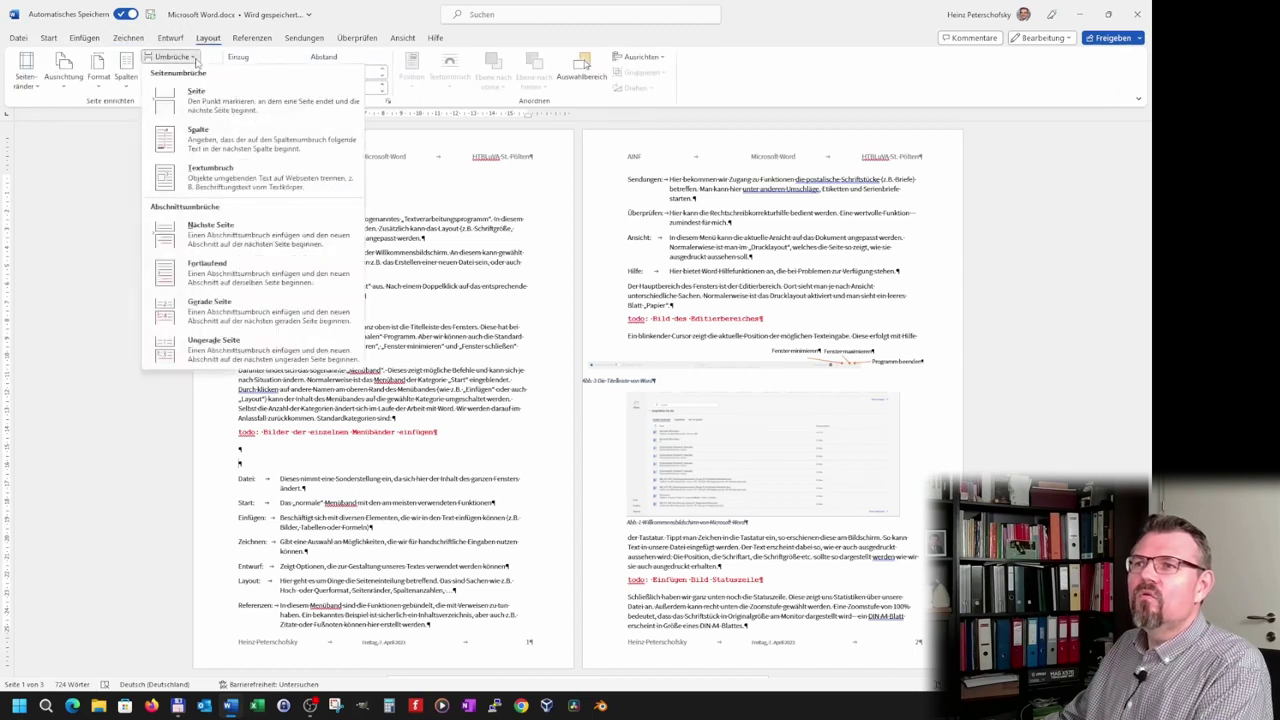
click(220, 238)
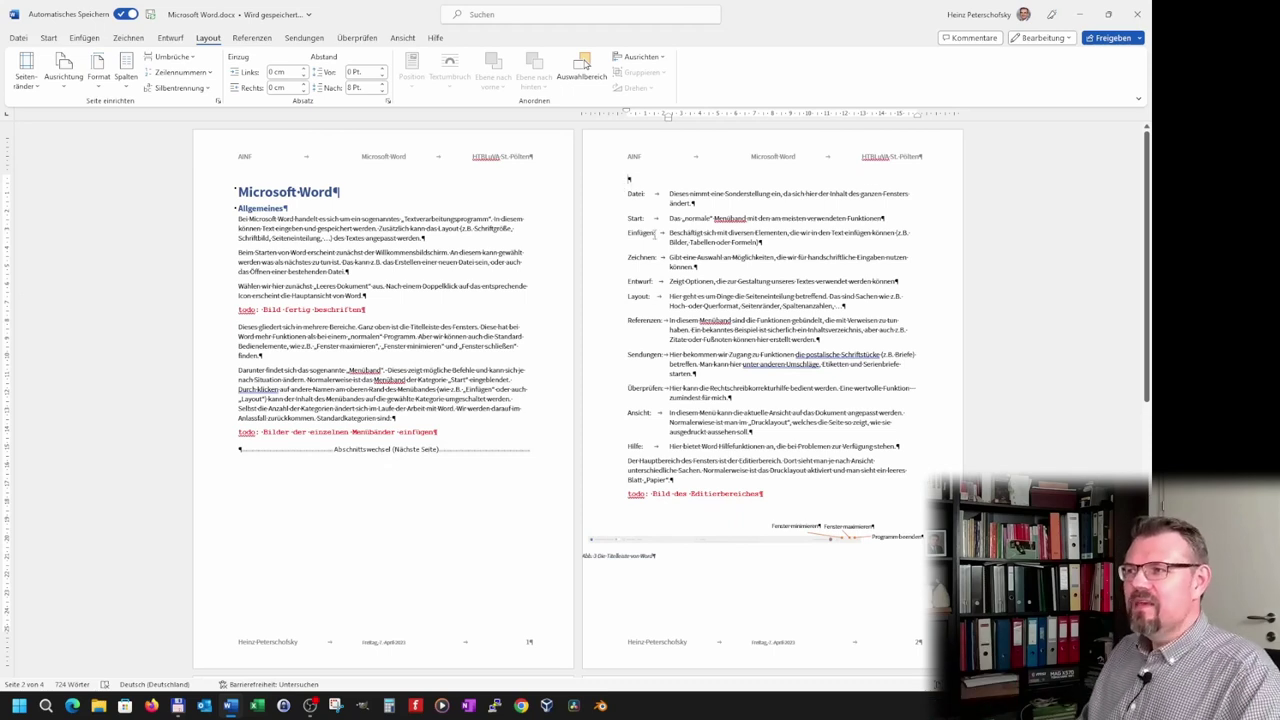
key(Return)
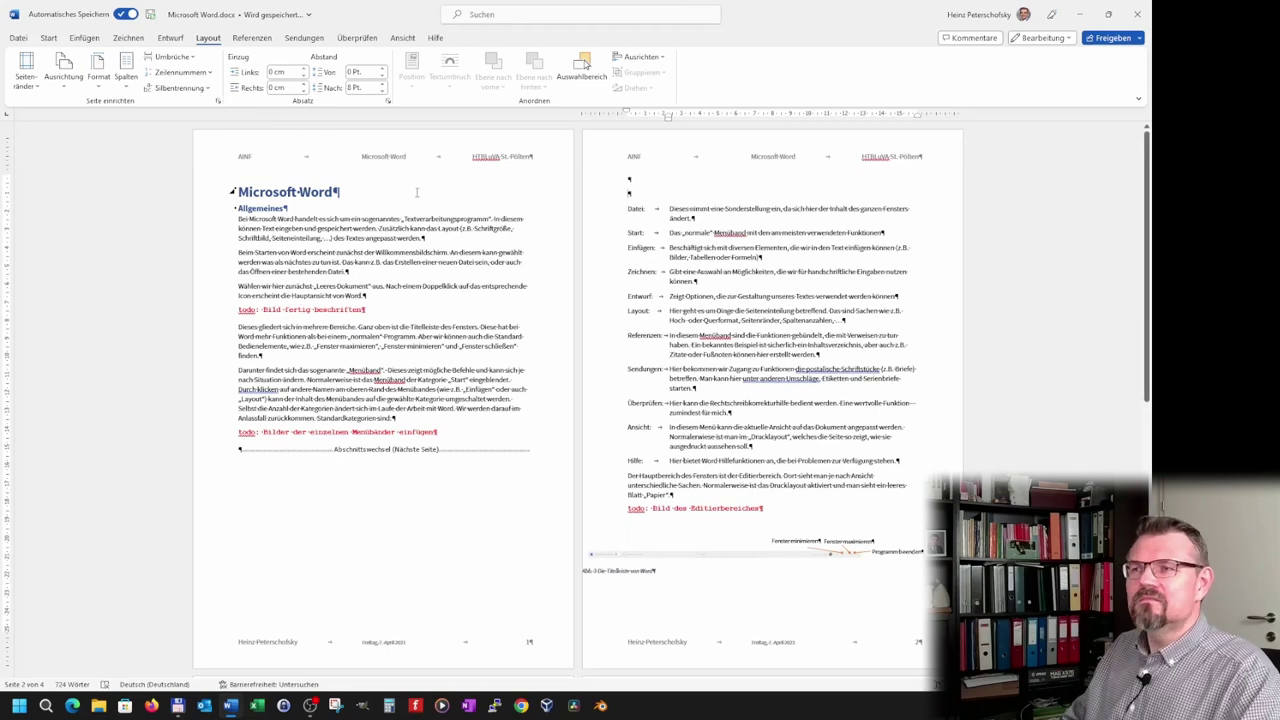
click(192, 57)
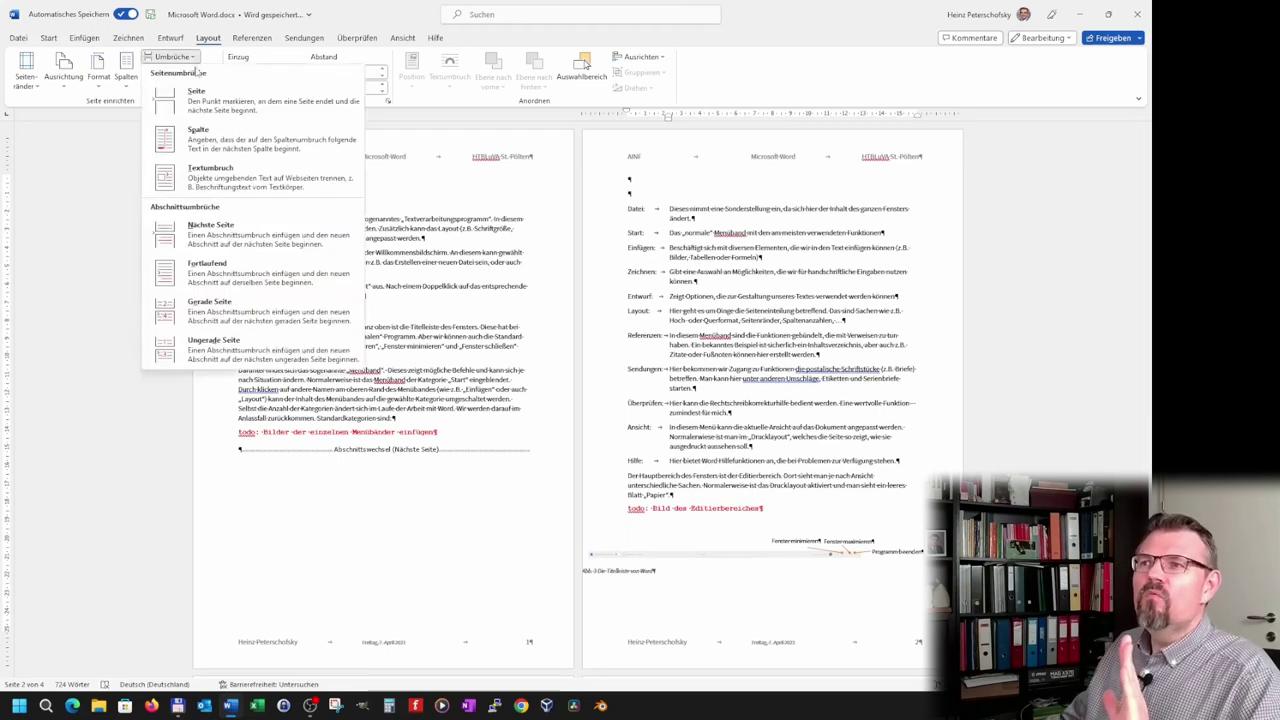
Insert a second next-page section break and drag the welcome-screen screenshot from page 4 onto page 2.
click(243, 243)
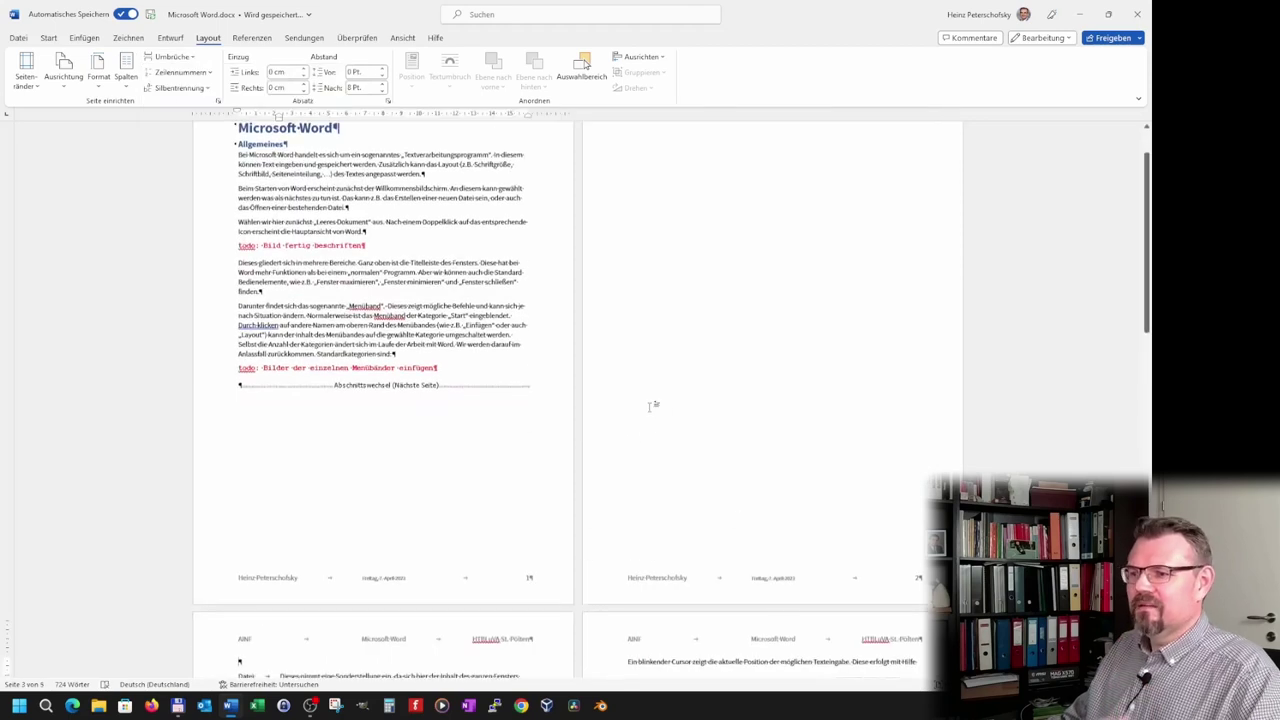
scroll(639, 438, down, 3)
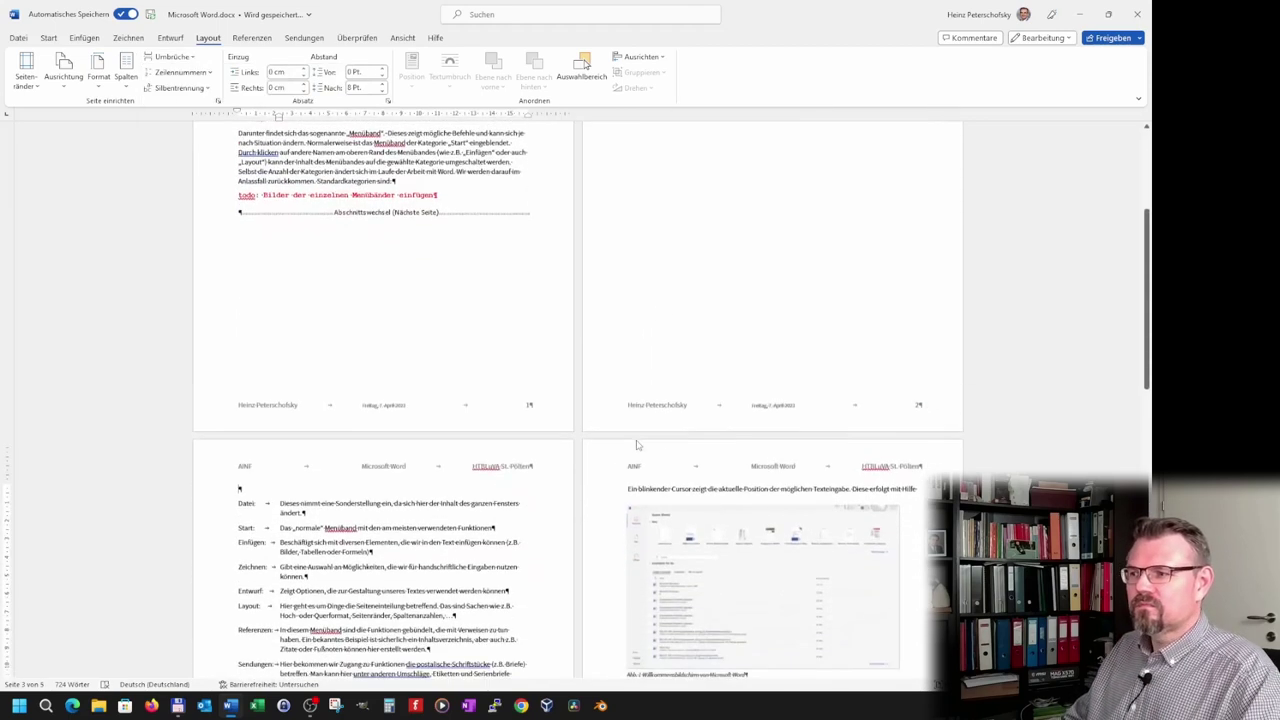
click(818, 562)
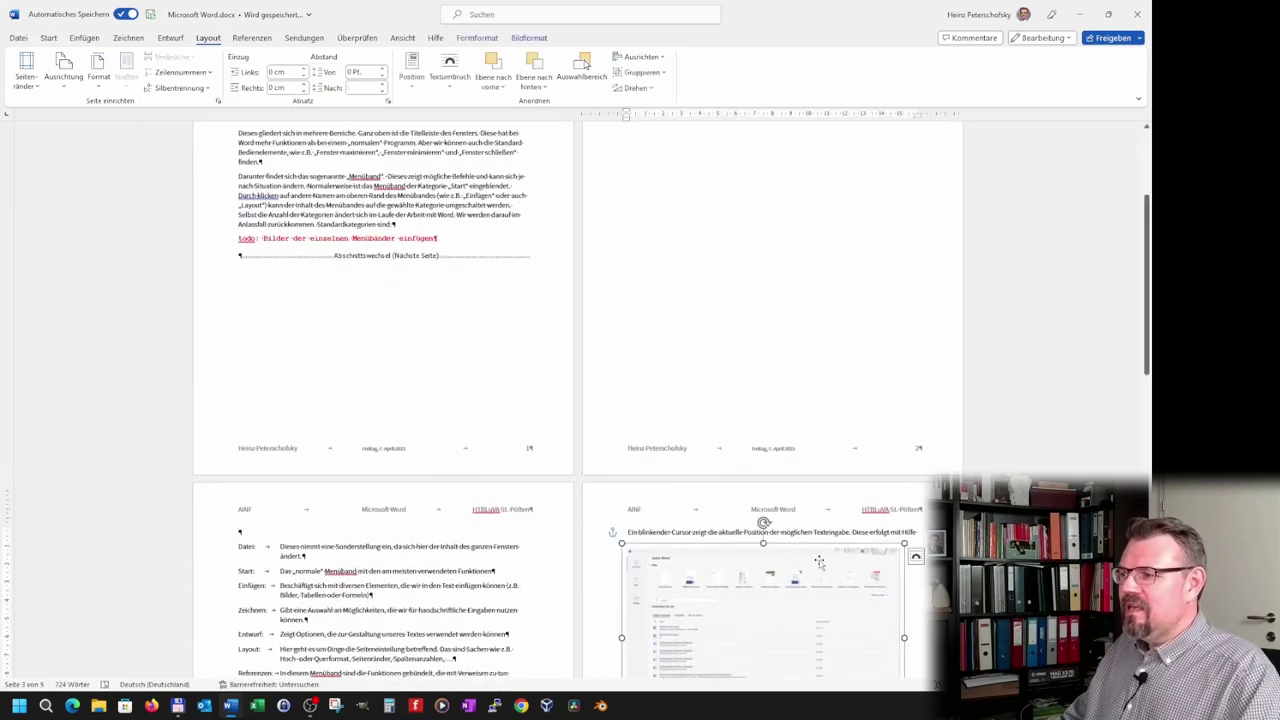
drag(835, 547, 840, 250)
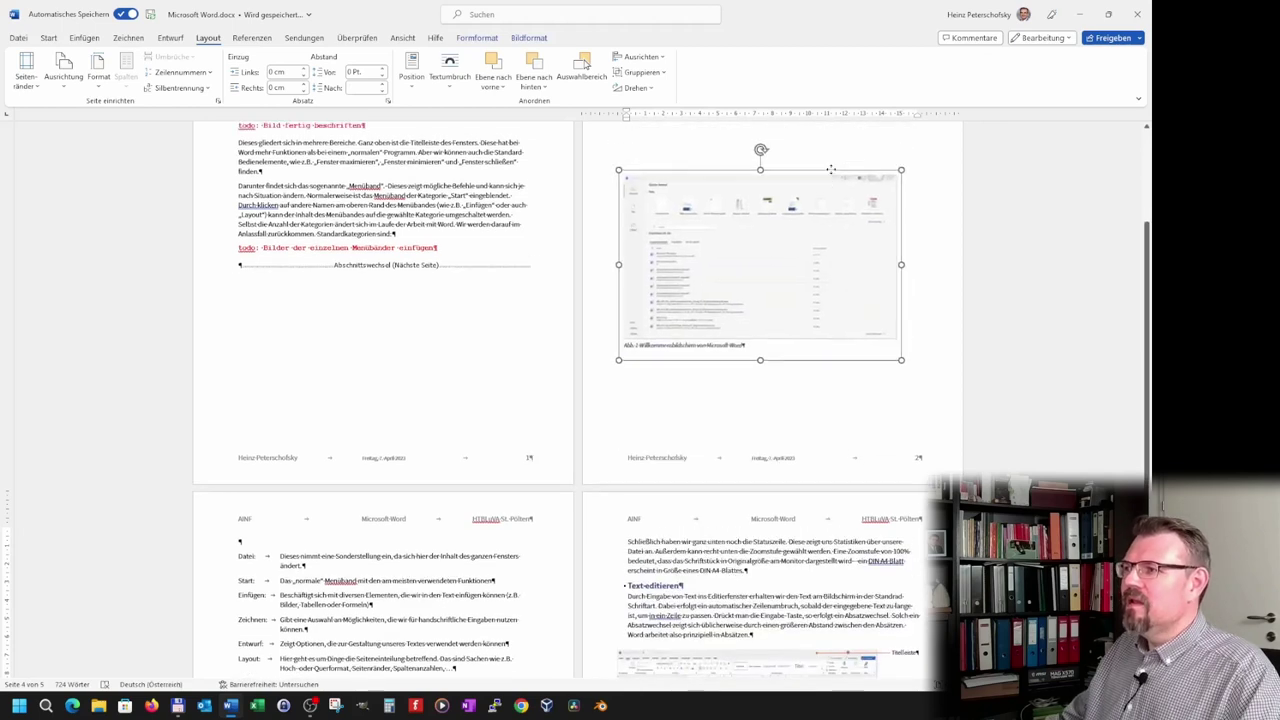
Add an empty line at the top of page 2 above the section break.
scroll(828, 303, up, 2)
scroll(828, 303, up, 1)
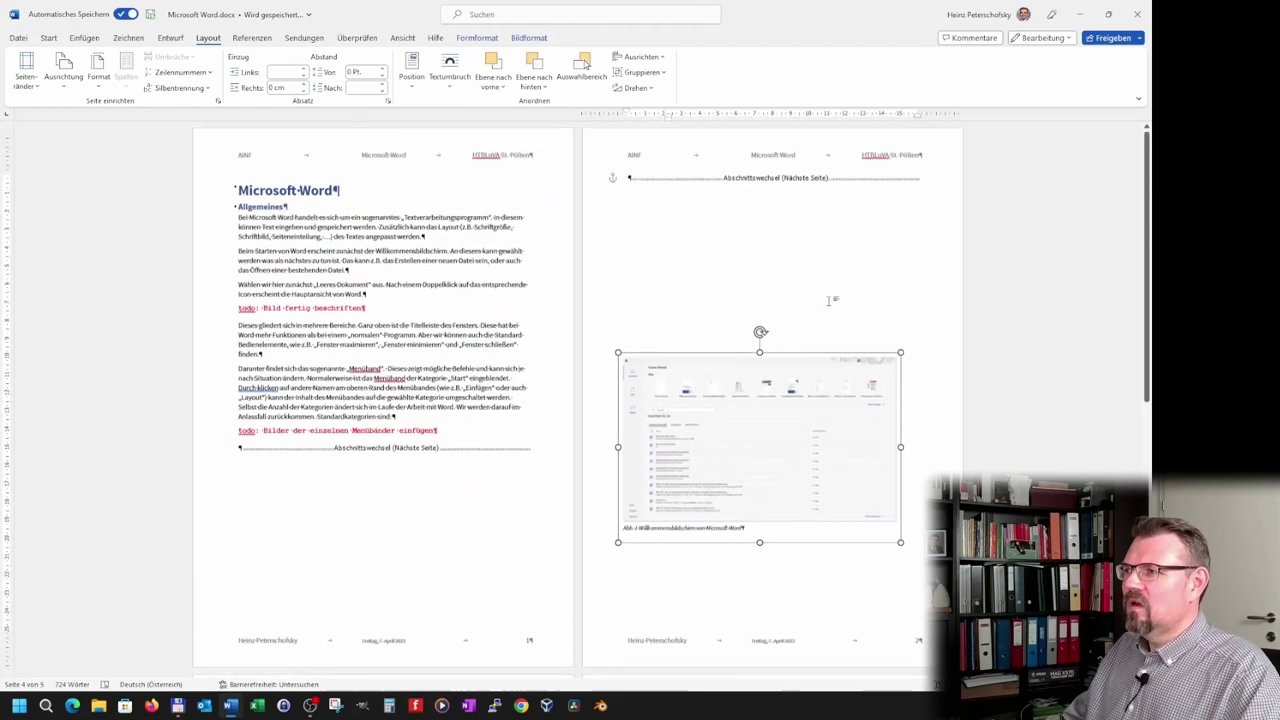
click(707, 251)
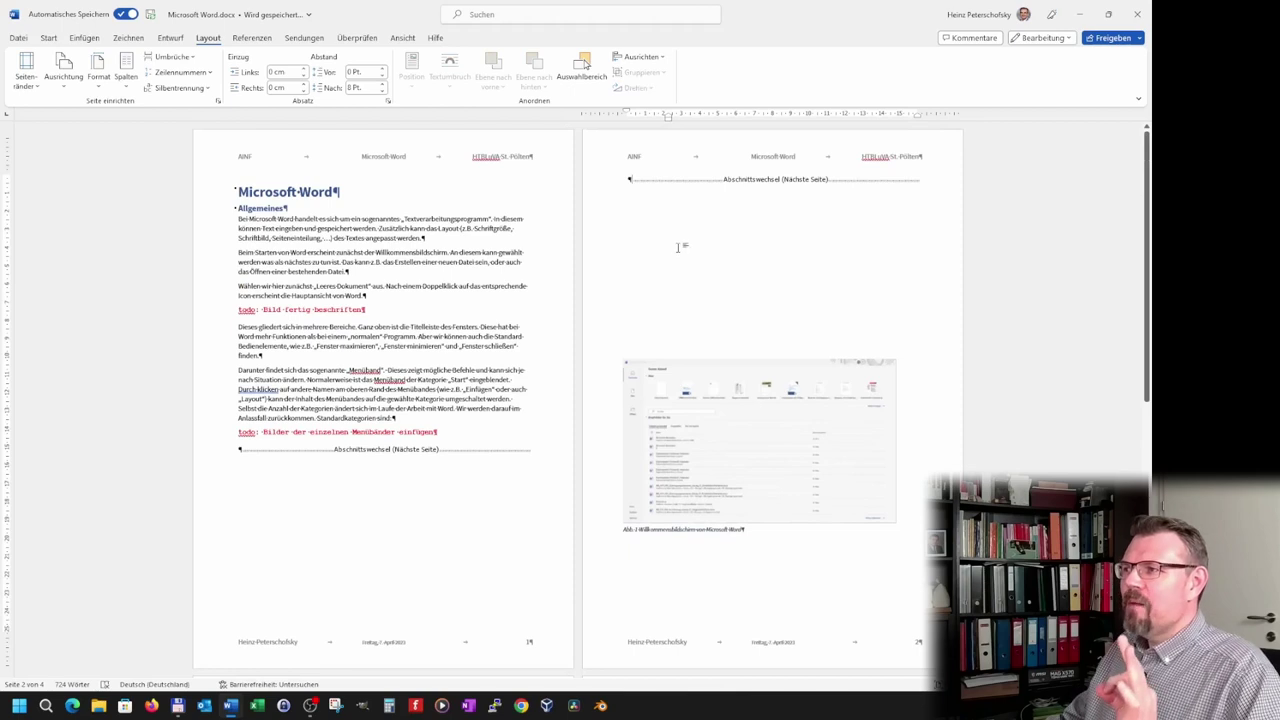
key(Return)
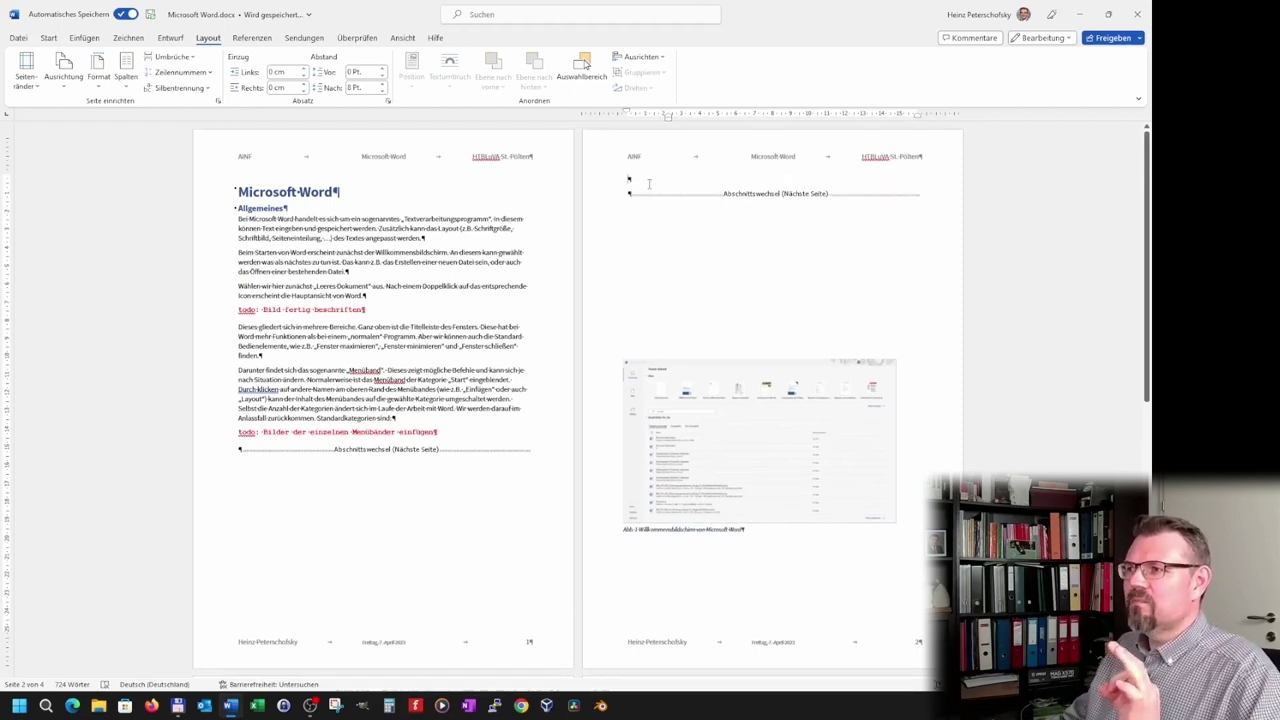
Make the page 2 section landscape and move the welcome screenshot to the top of the page.
click(61, 90)
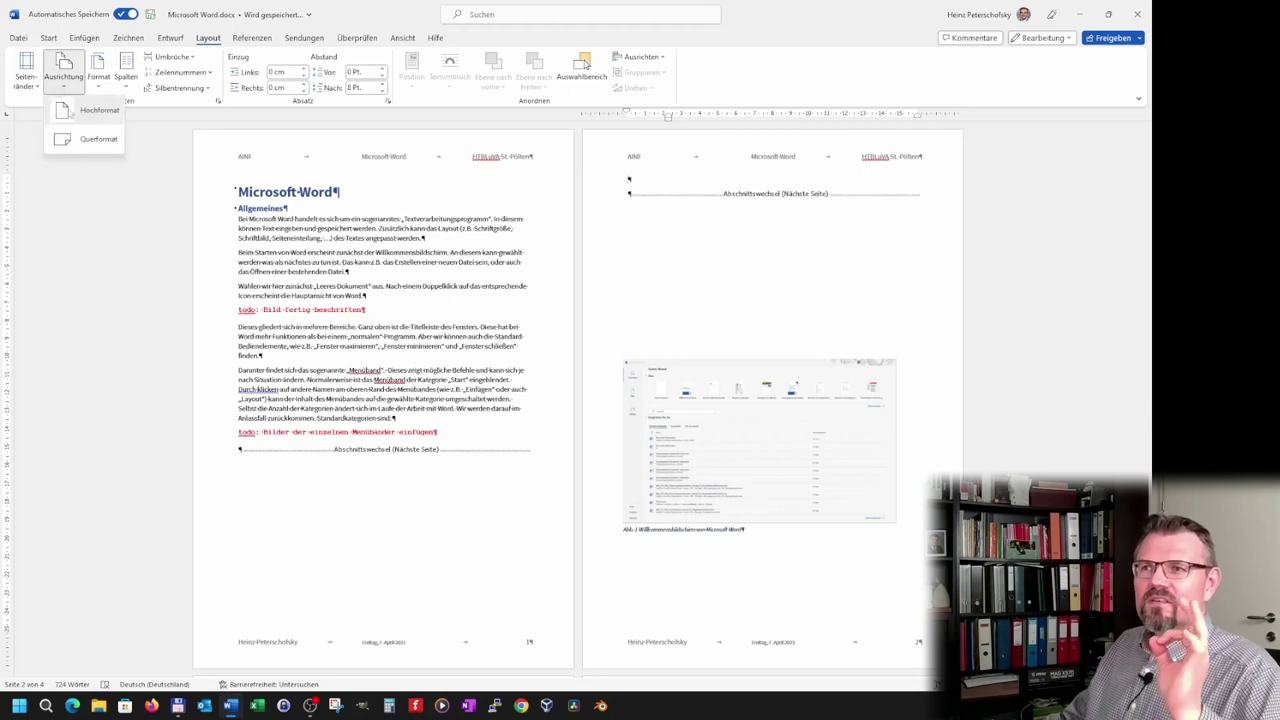
click(95, 140)
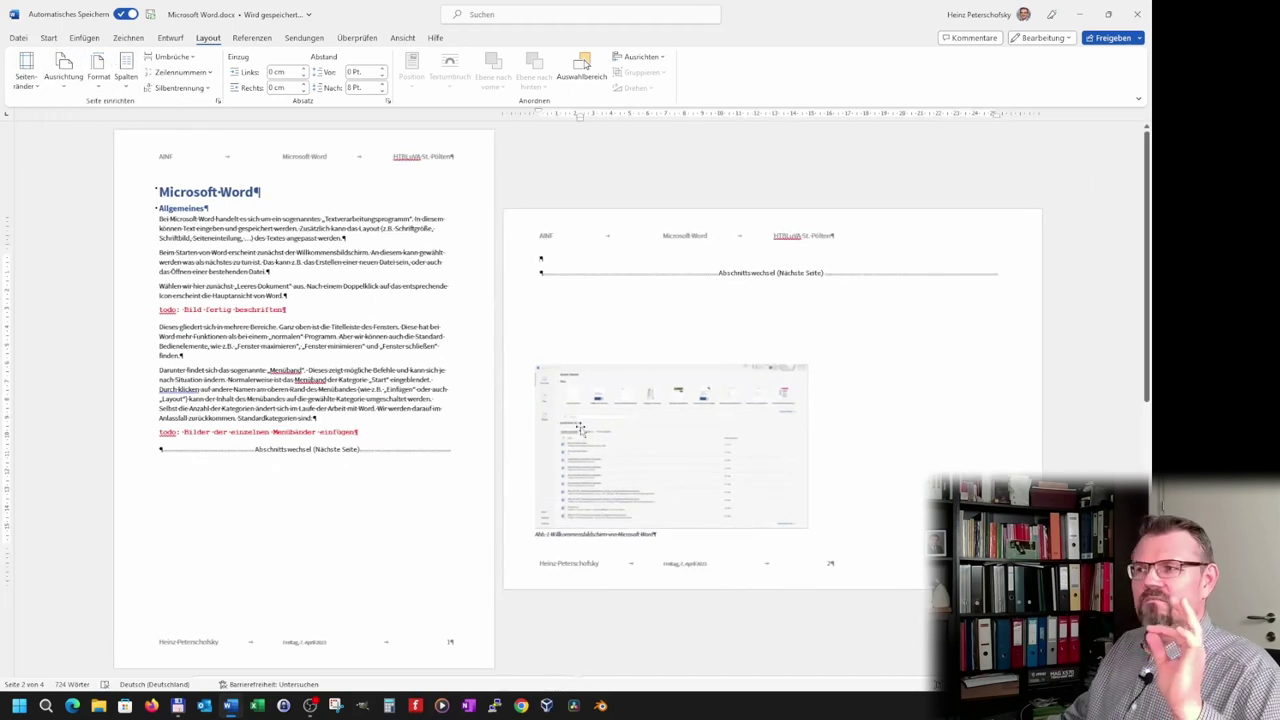
scroll(626, 408, down, 3)
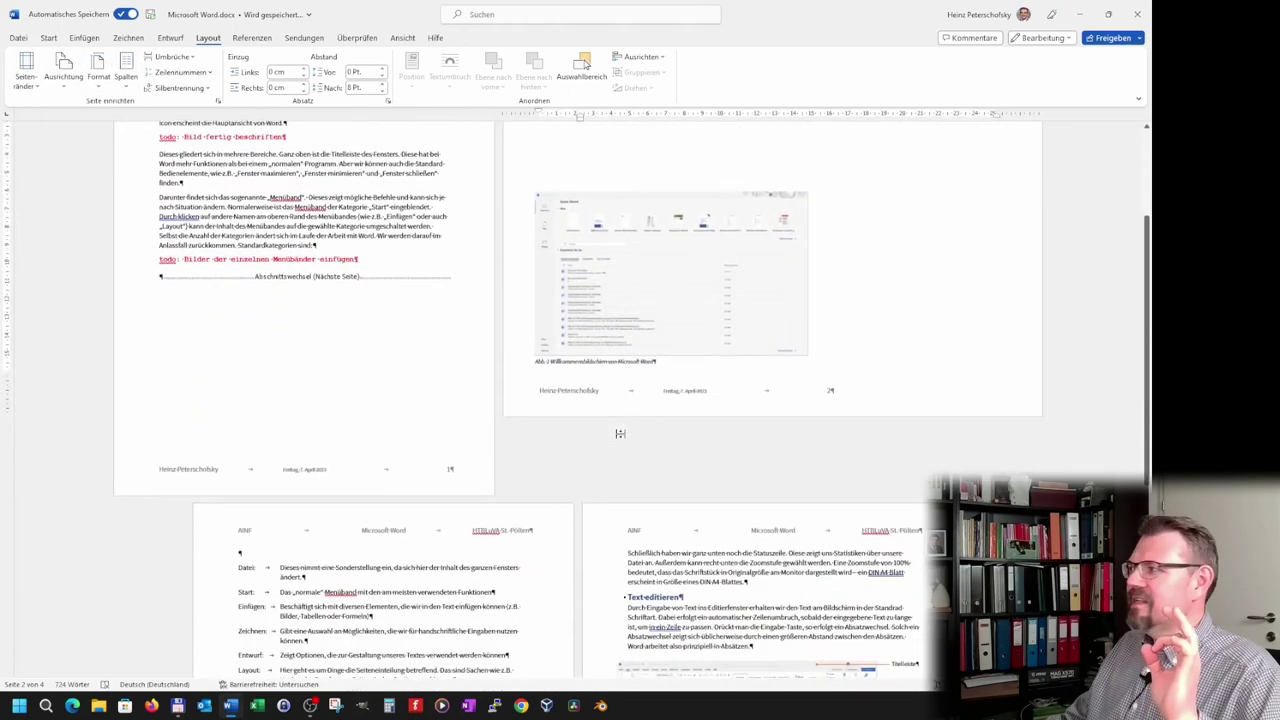
scroll(620, 433, up, 1)
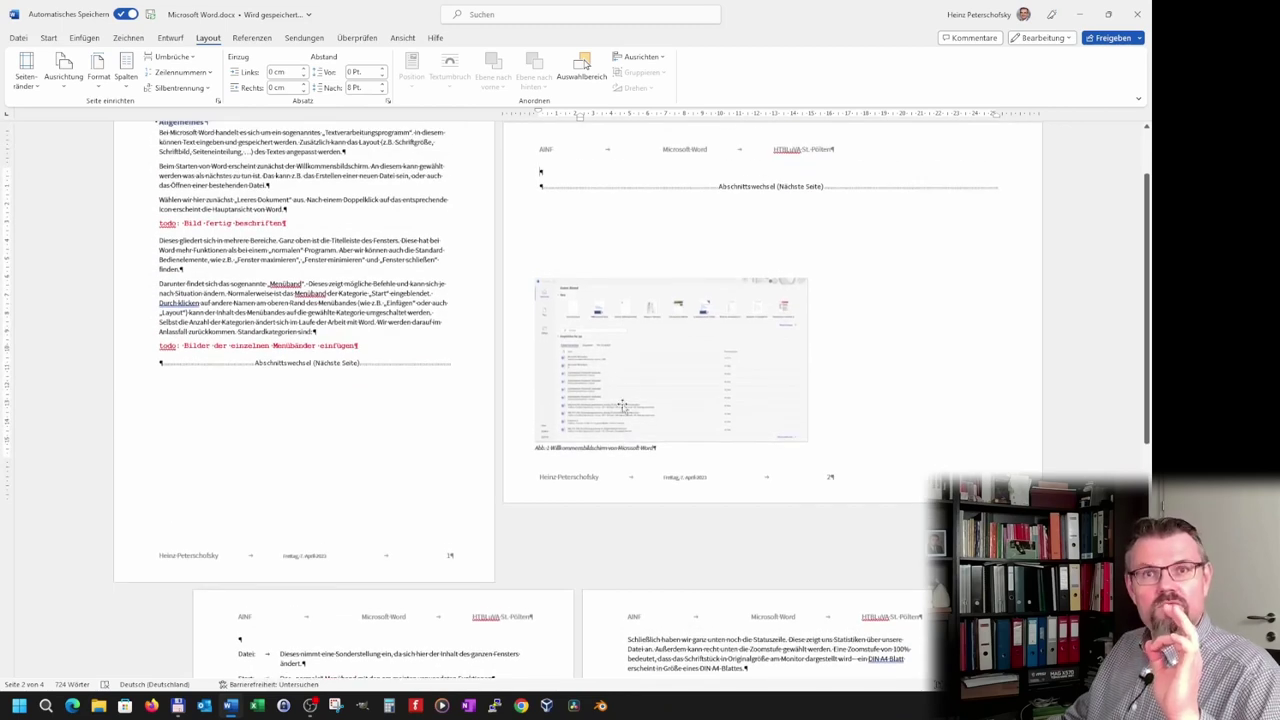
click(662, 384)
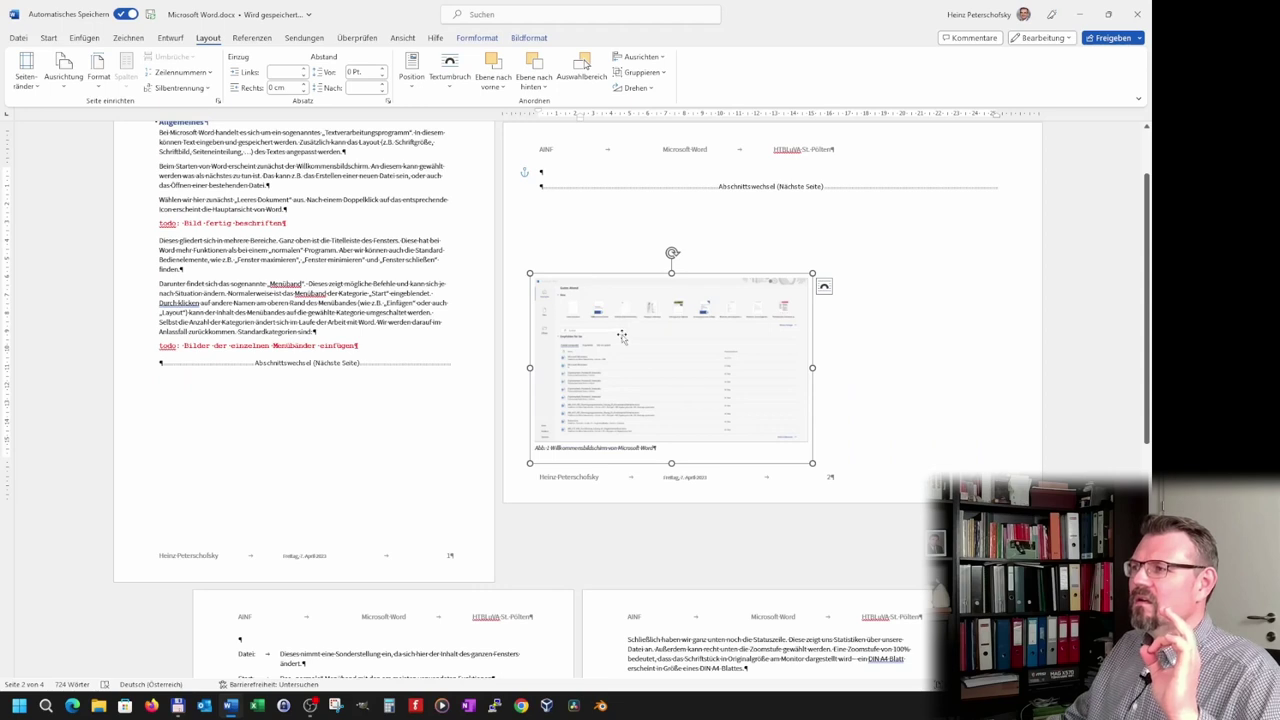
mouse_move(621, 337)
mouse_down()
mouse_move(625, 218)
mouse_move(610, 221)
mouse_move(630, 222)
mouse_up()
Bring the Abb. 2 screenshot from page 4 onto the landscape page, shifted right and up.
scroll(477, 518, down, 5)
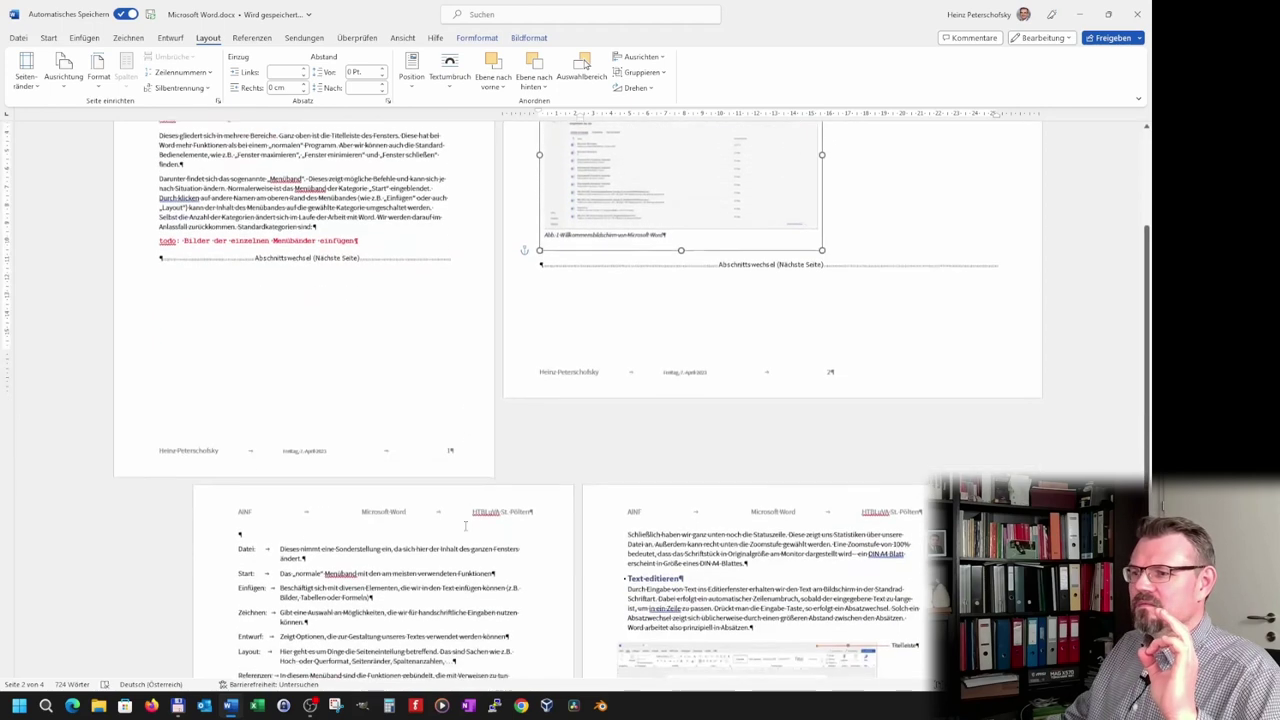
click(717, 575)
drag(717, 575, 653, 202)
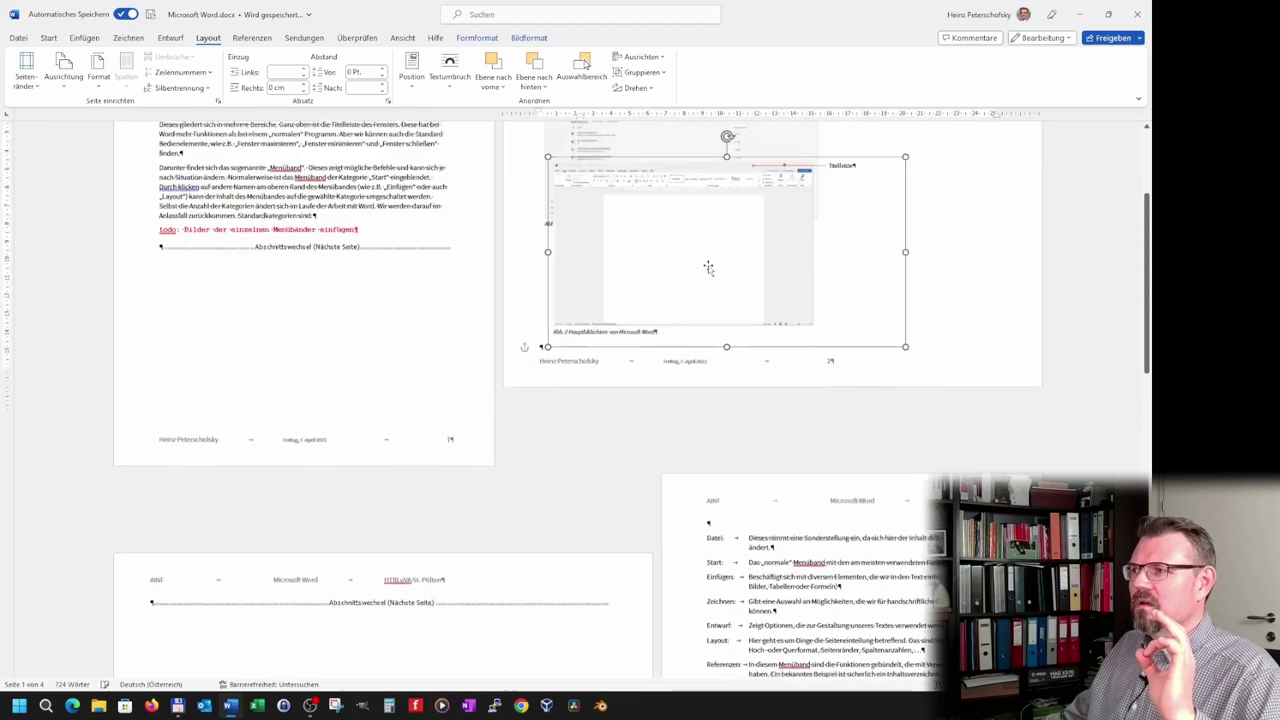
mouse_move(653, 202)
mouse_down()
mouse_move(875, 263)
mouse_move(749, 345)
mouse_up()
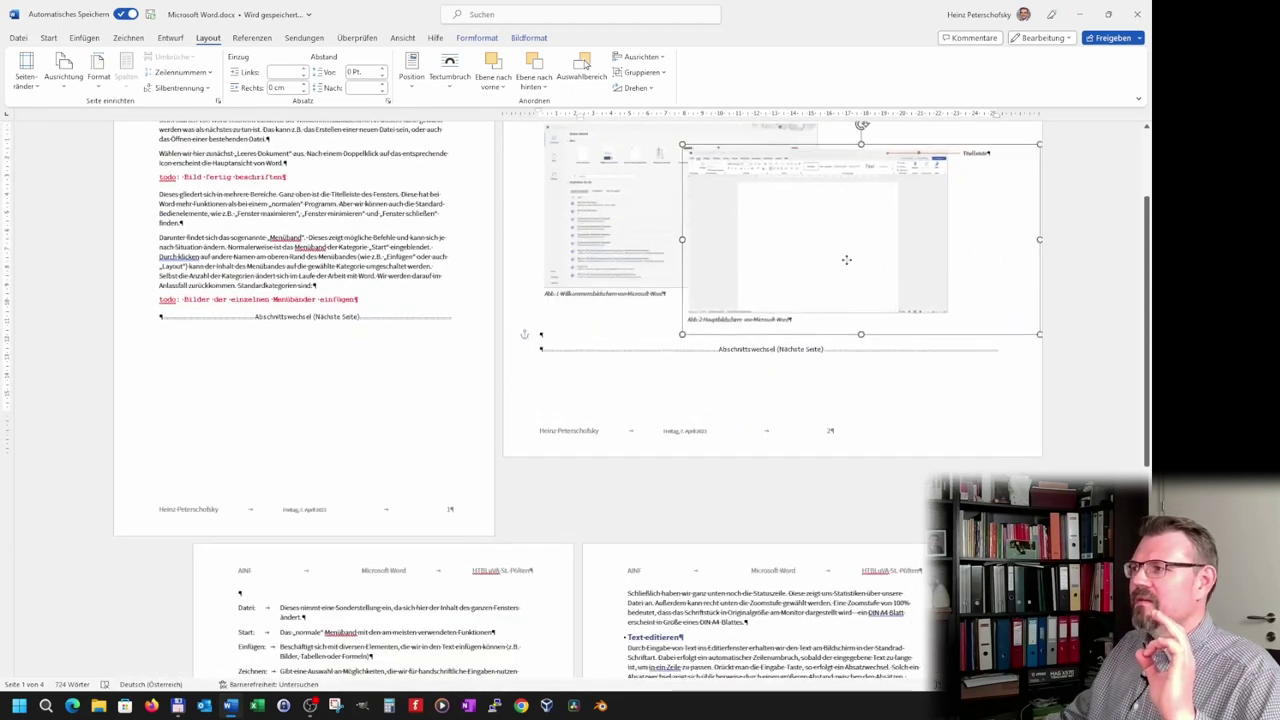
scroll(749, 345, up, 3)
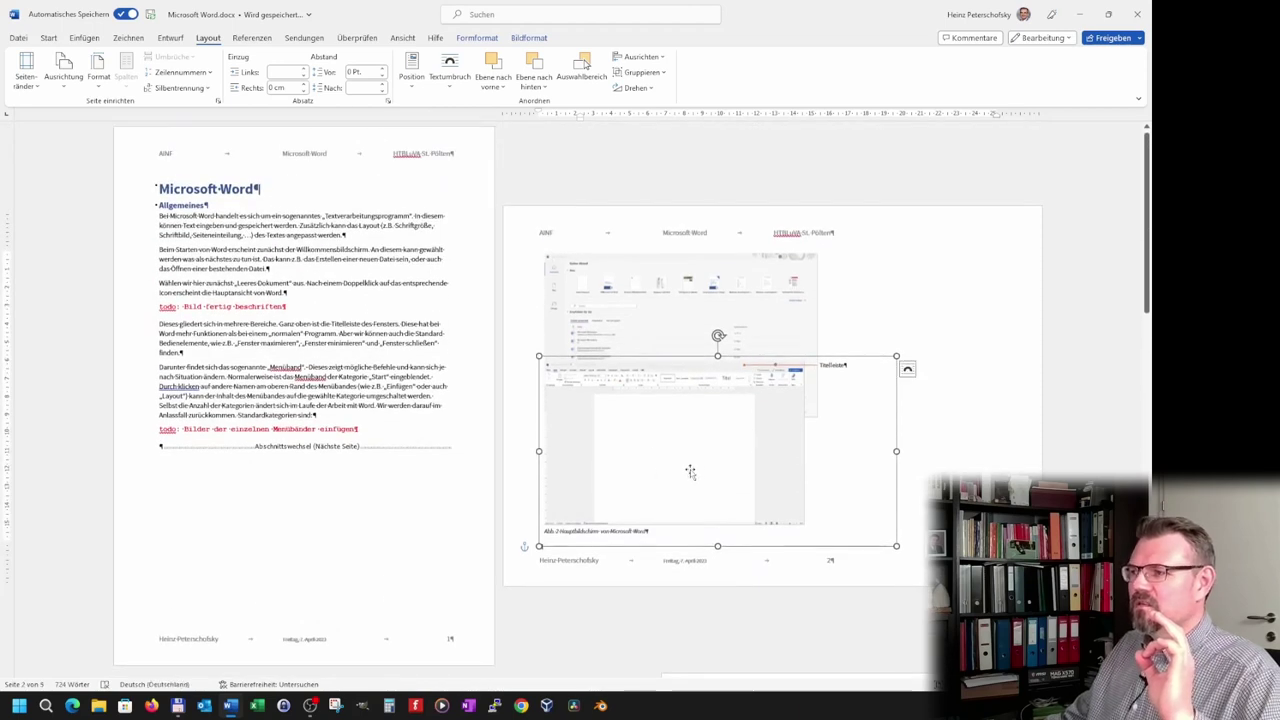
click(868, 324)
drag(713, 451, 609, 489)
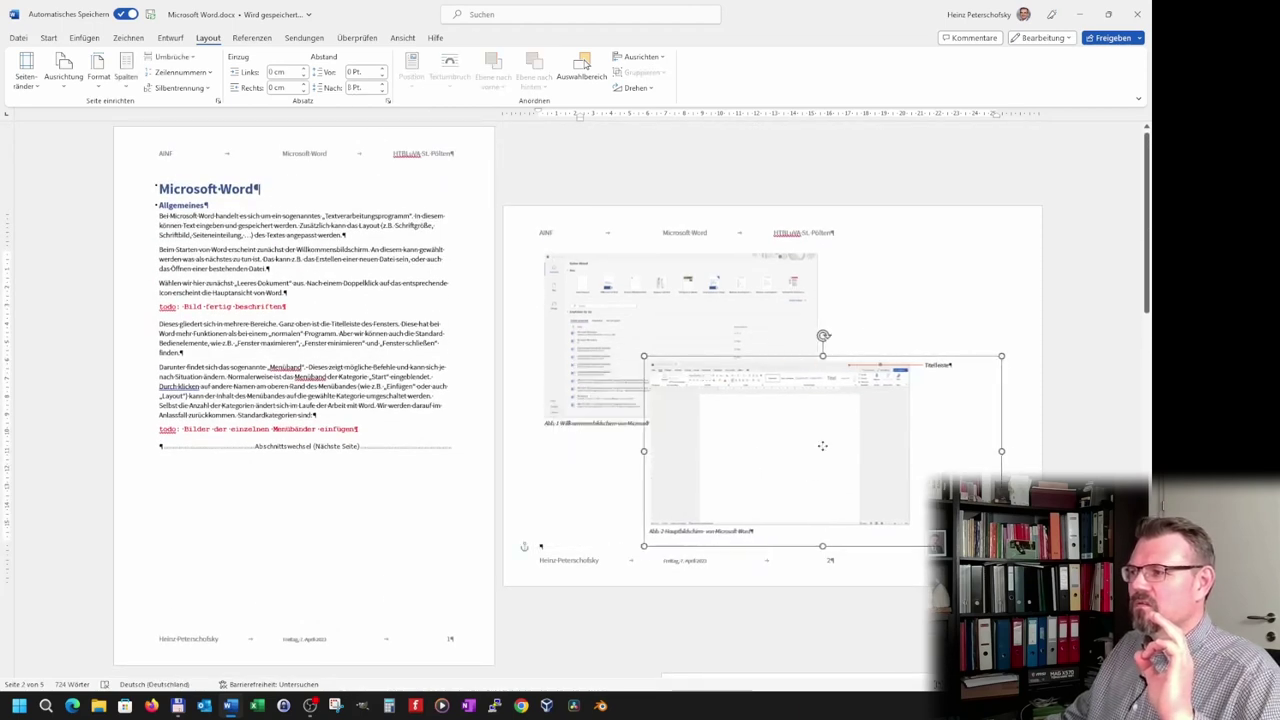
click(553, 446)
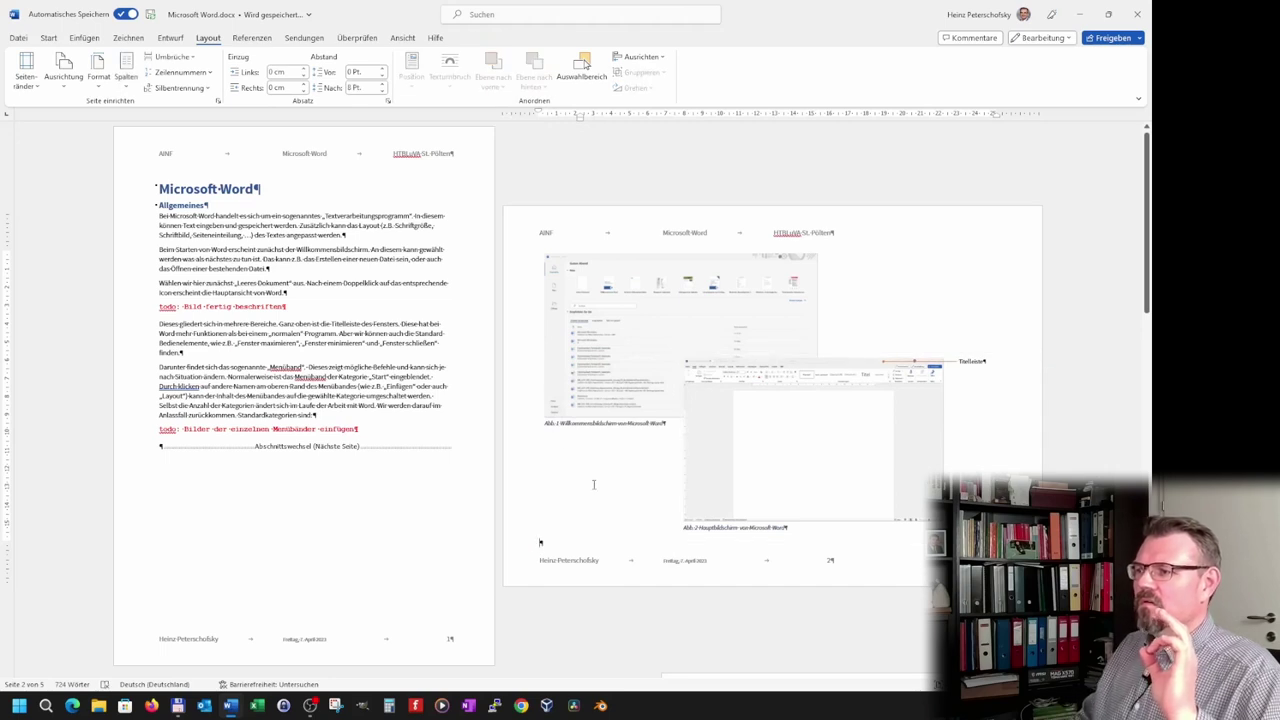
Add an empty paragraph on page 2 and insert a page break after it.
scroll(593, 484, down, 6)
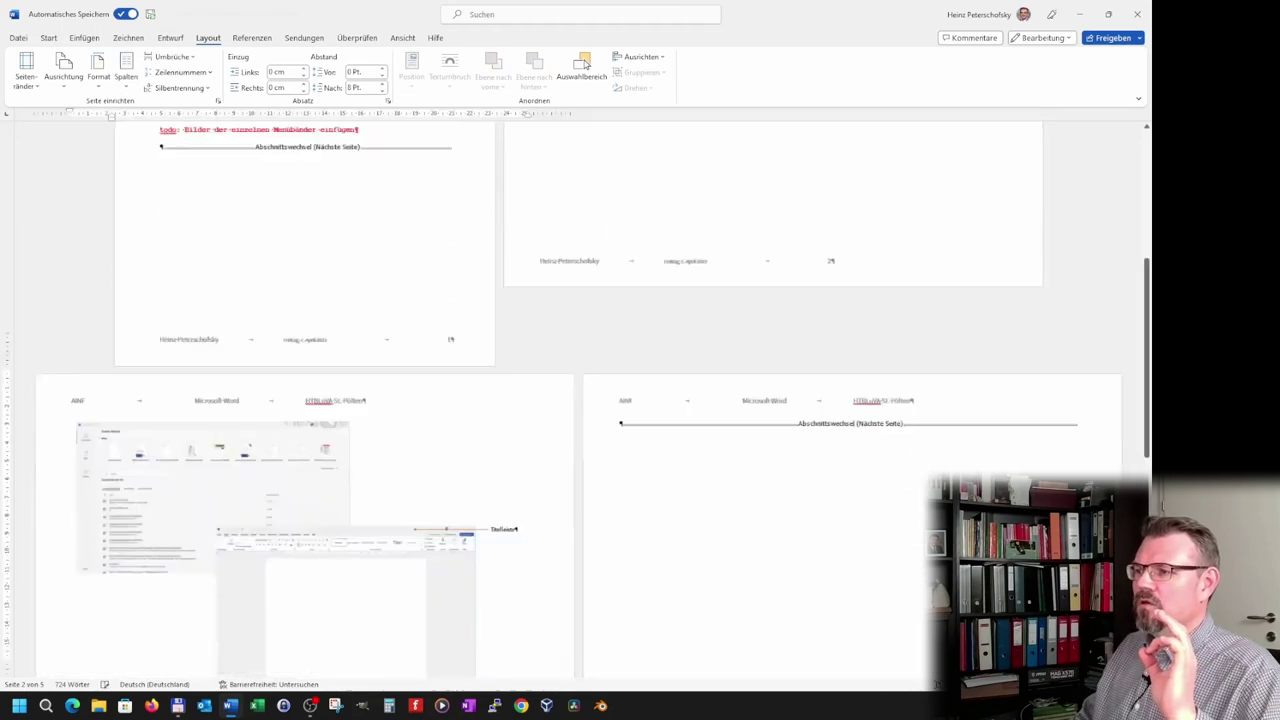
scroll(818, 357, up, 3)
scroll(812, 357, up, 3)
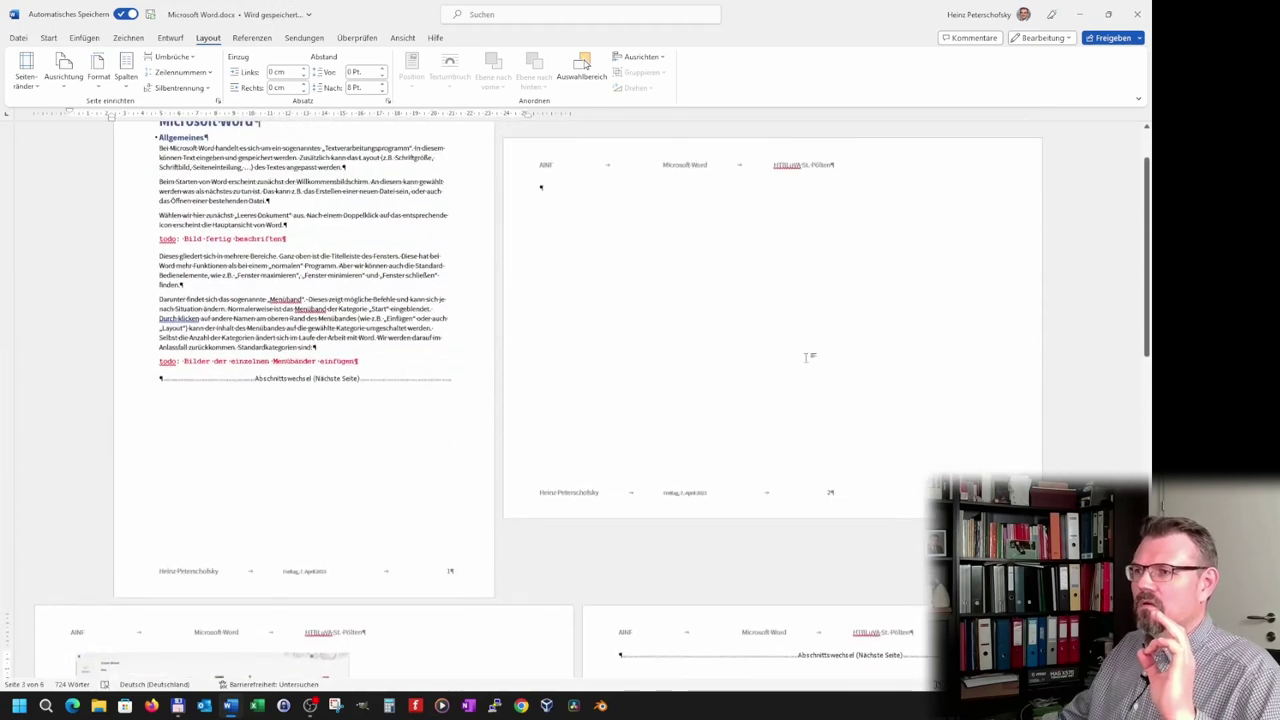
click(566, 186)
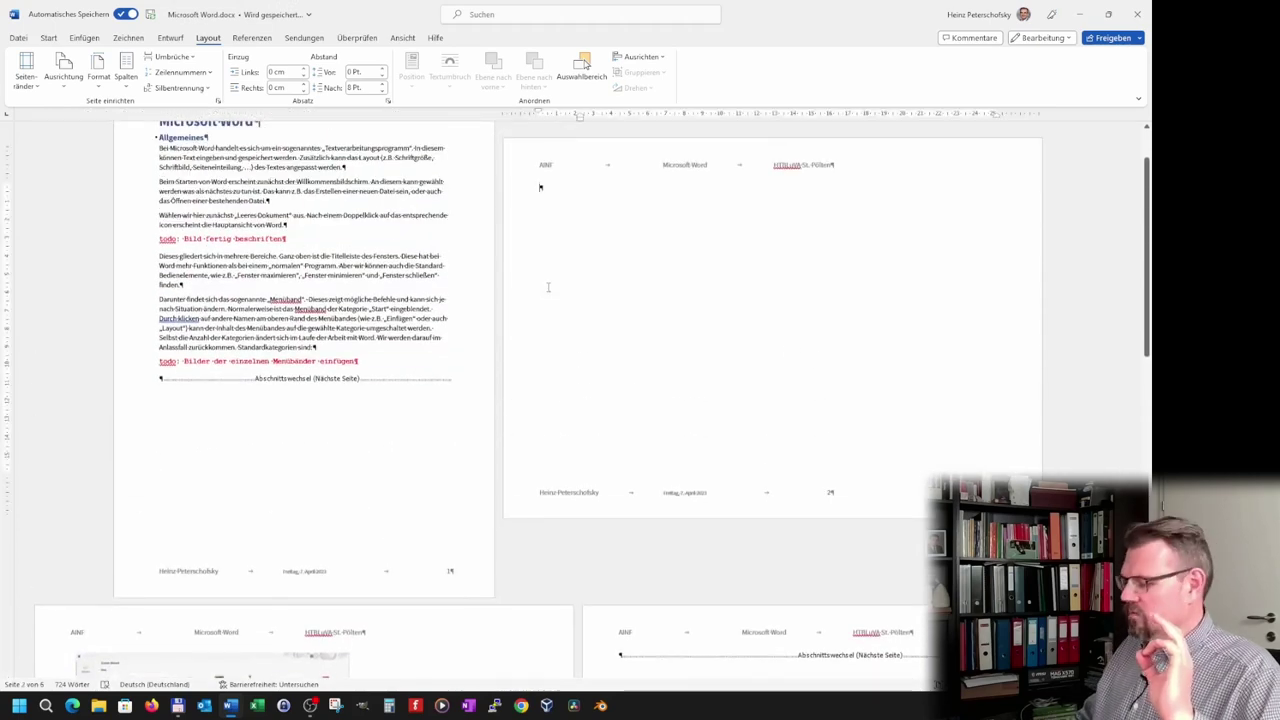
key(Return)
click(78, 40)
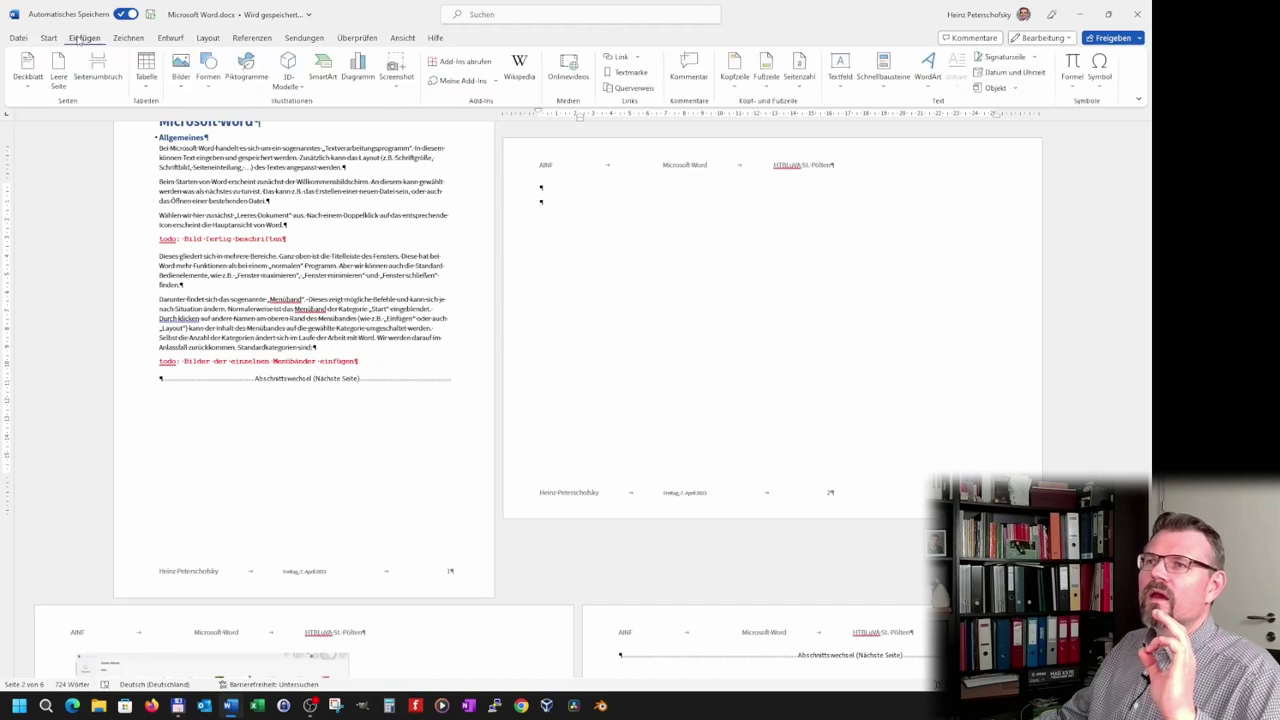
click(97, 70)
Move the Abb. 1 screenshot to the top of its landscape page and enlarge it.
scroll(443, 380, down, 5)
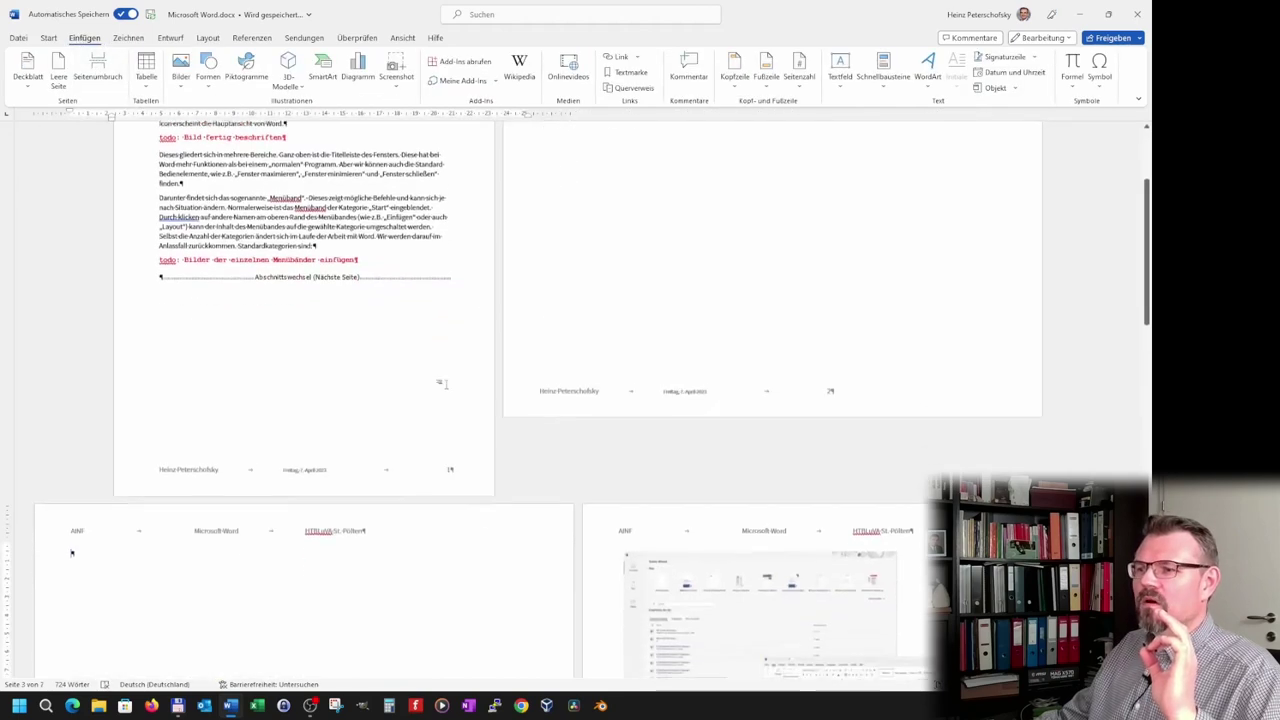
click(675, 487)
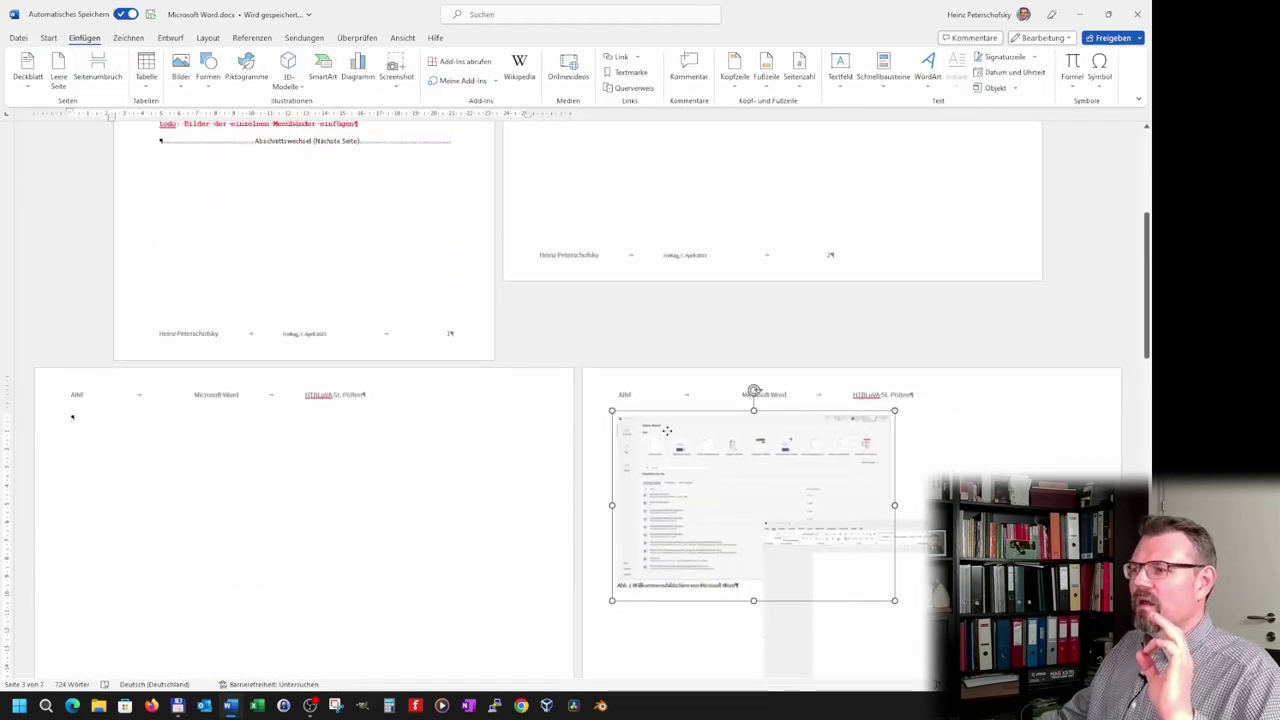
drag(666, 430, 675, 160)
scroll(683, 222, up, 3)
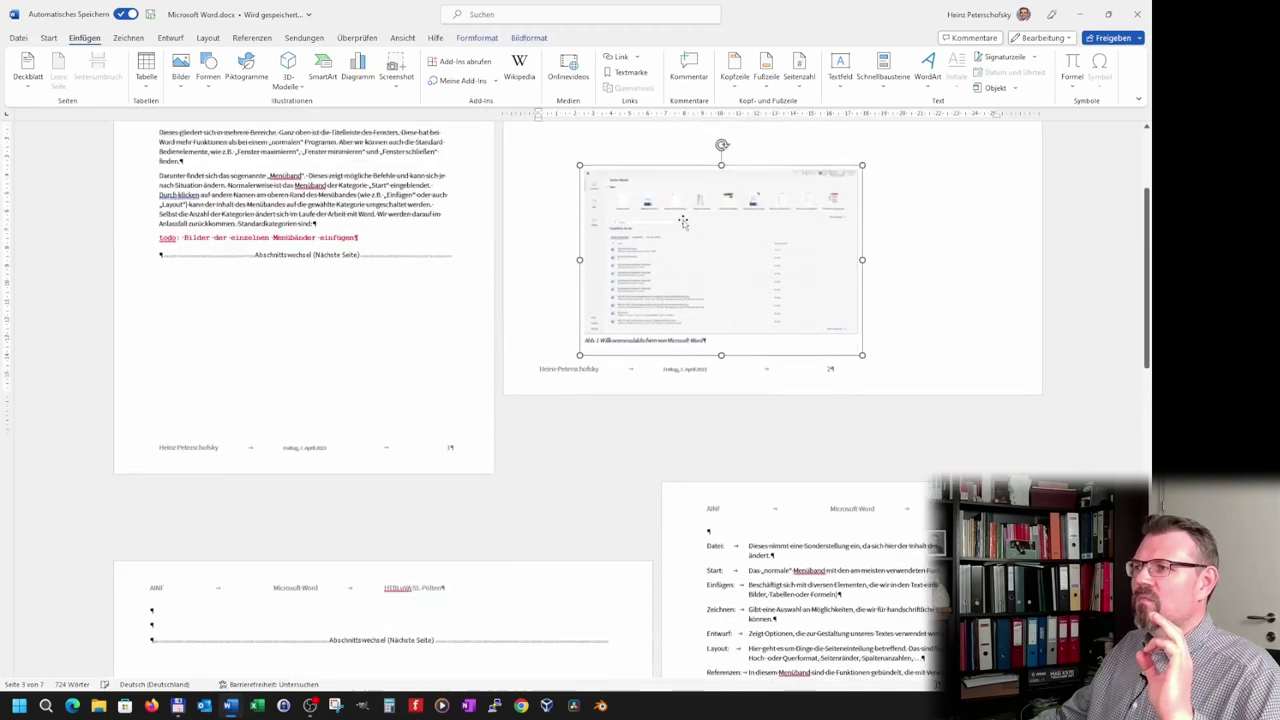
scroll(683, 222, up, 2)
drag(690, 310, 699, 217)
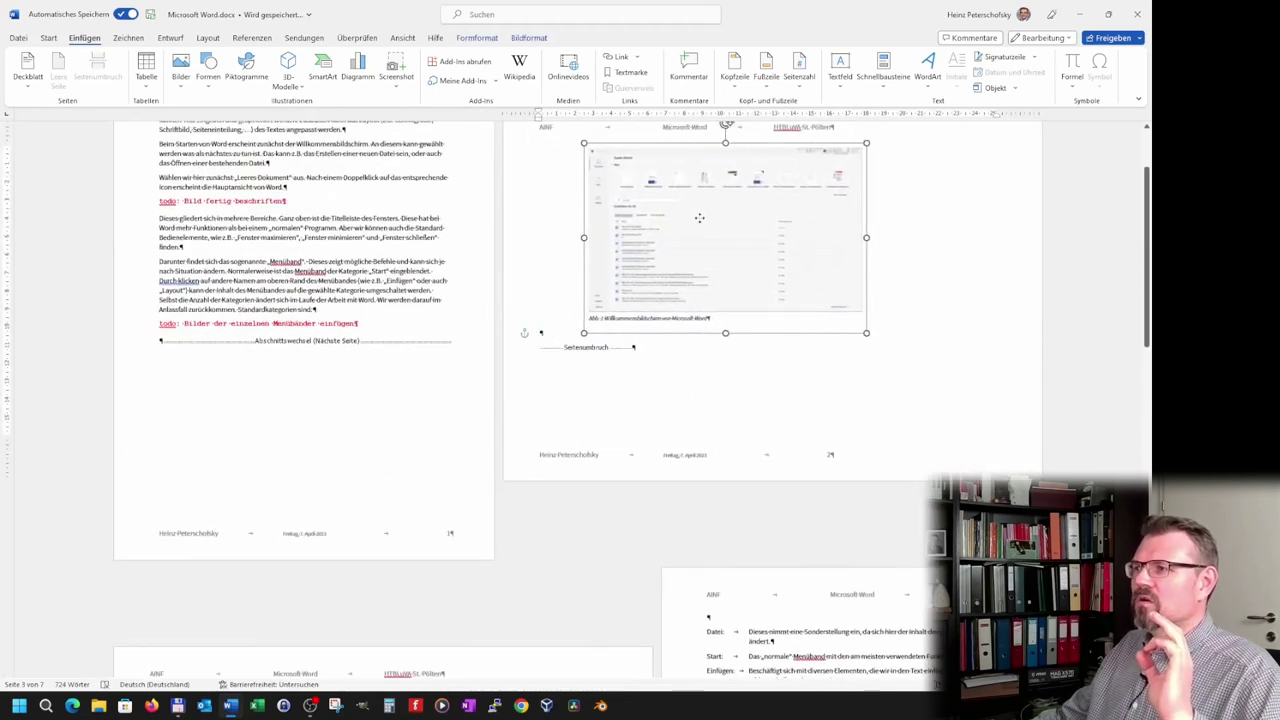
mouse_move(868, 333)
mouse_down()
mouse_move(947, 410)
mouse_move(932, 393)
mouse_up()
drag(805, 261, 811, 262)
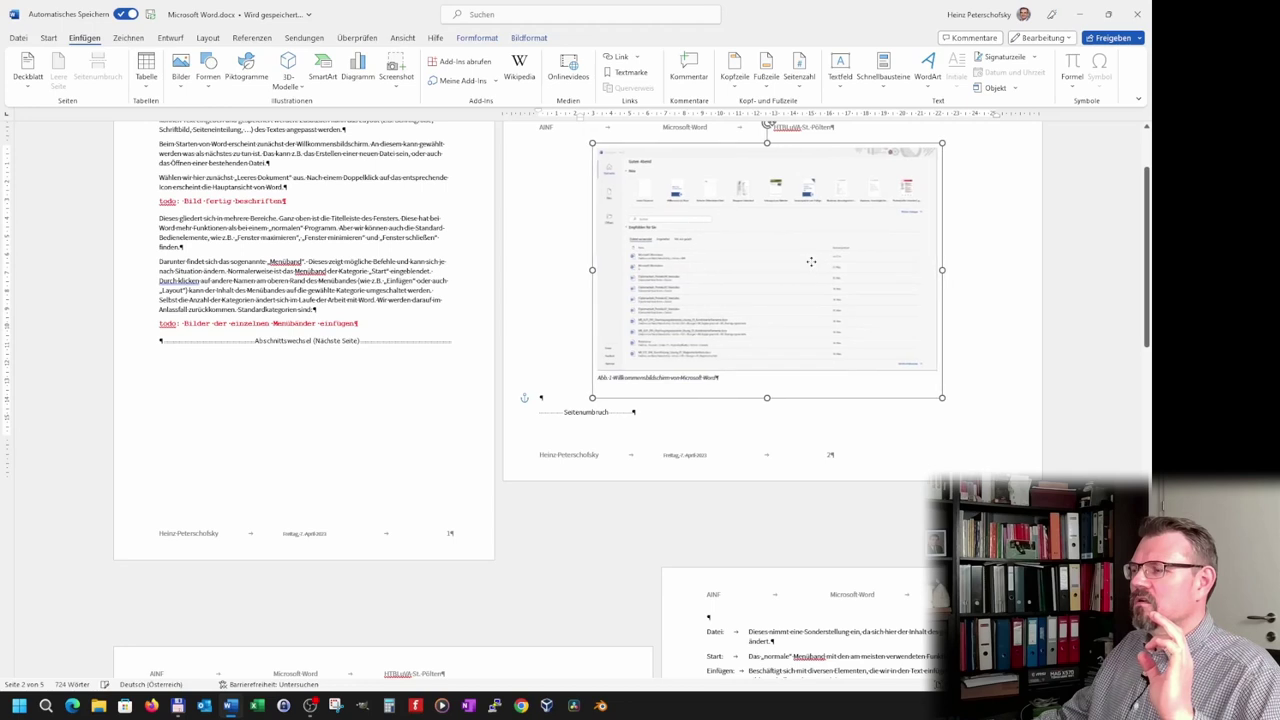
Move the Abb. 2 screenshot above the section break, enlarge it and nudge it slightly left.
scroll(792, 375, down, 3)
scroll(792, 375, down, 3)
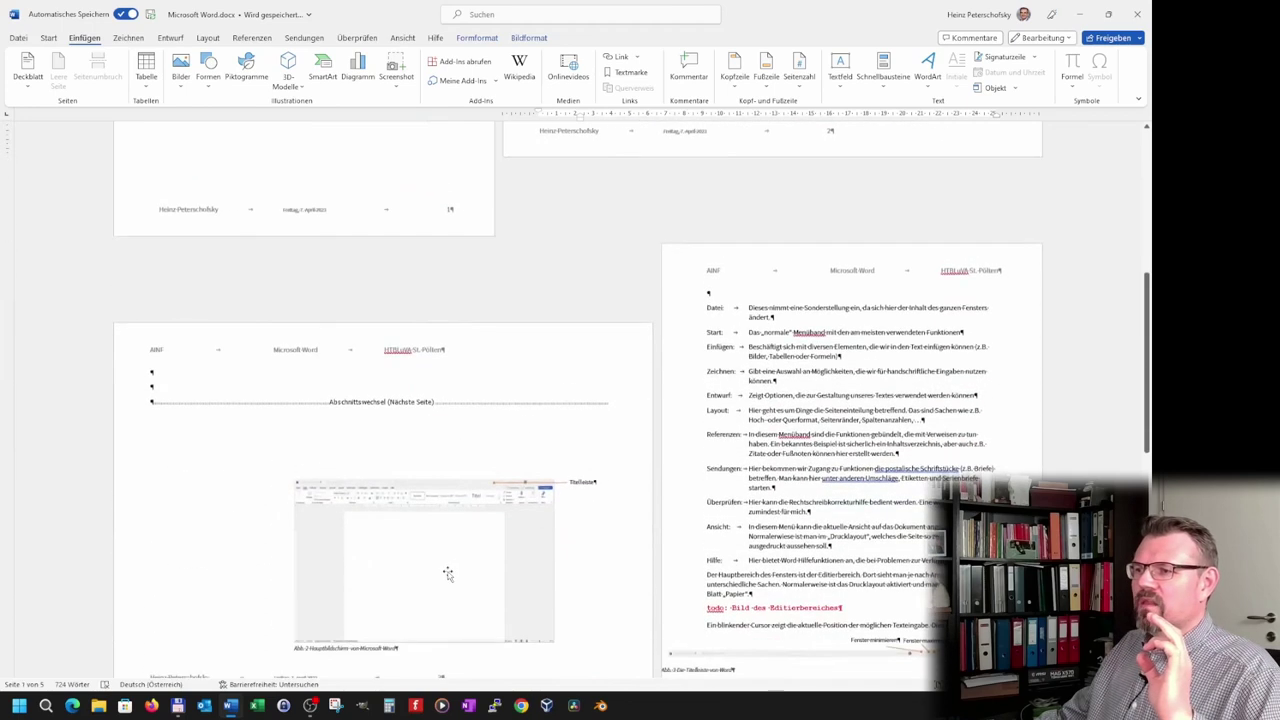
click(208, 377)
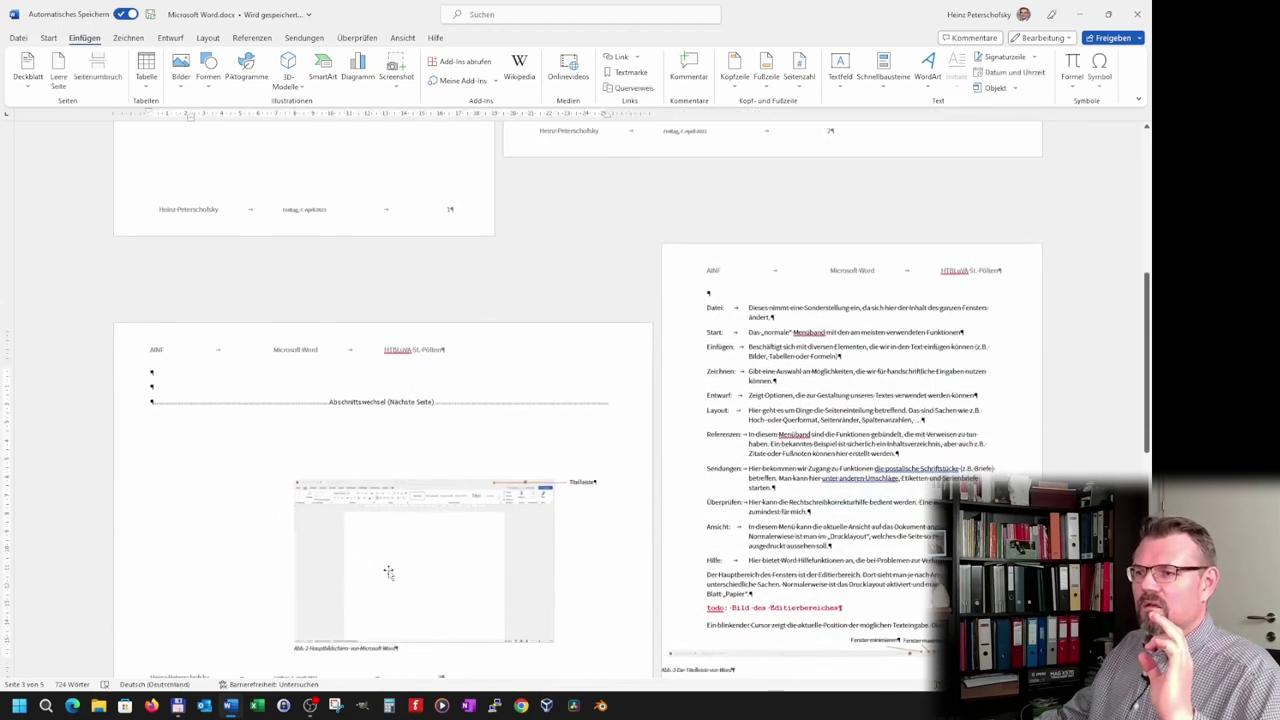
drag(388, 572, 346, 446)
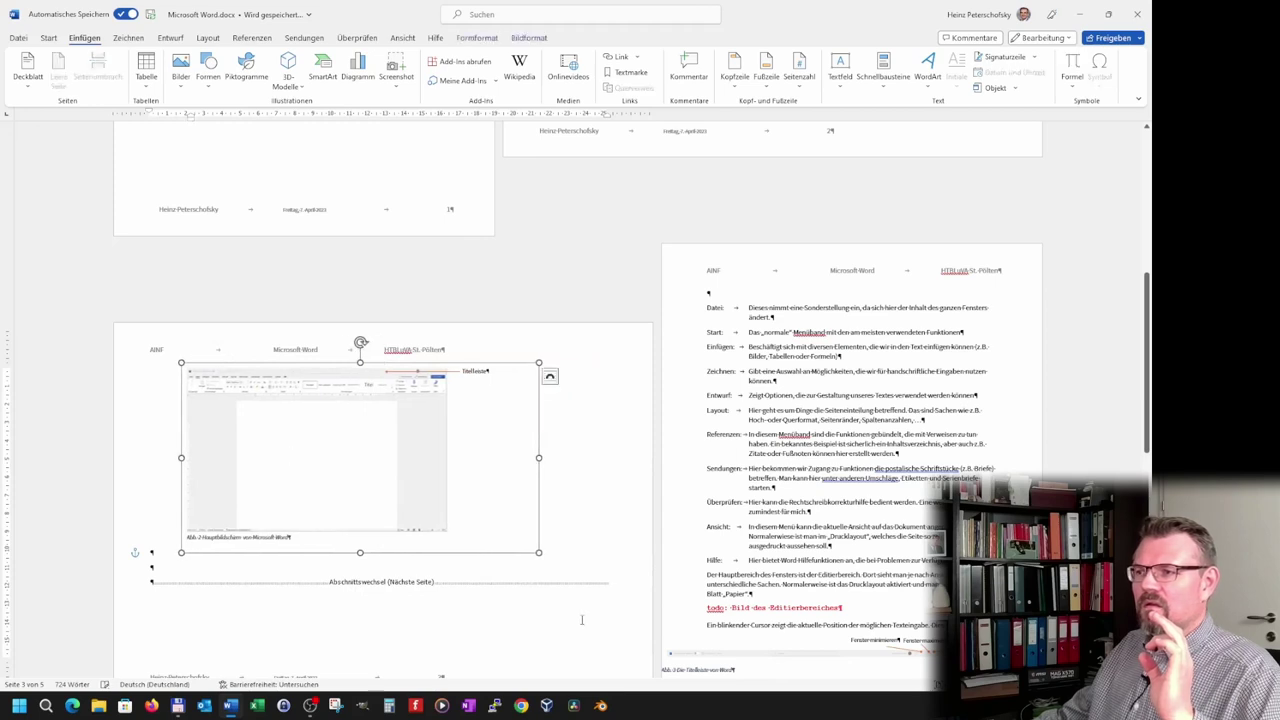
drag(539, 553, 592, 596)
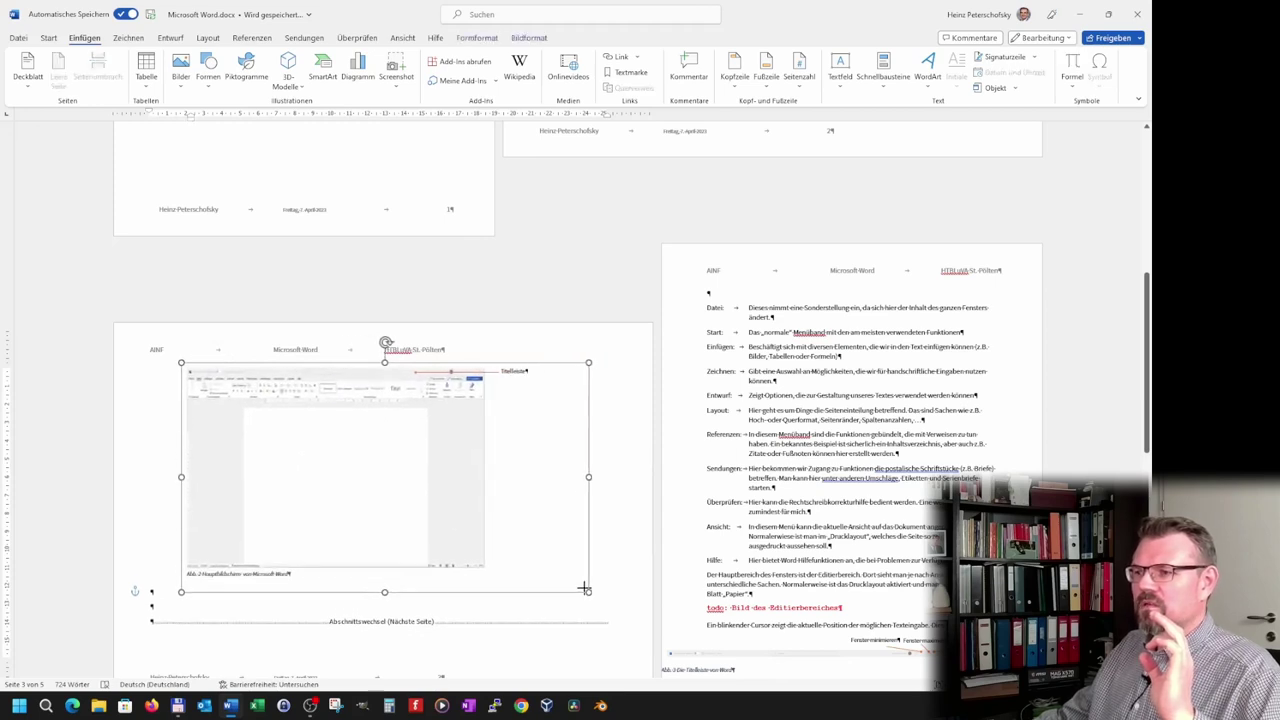
drag(485, 517, 473, 506)
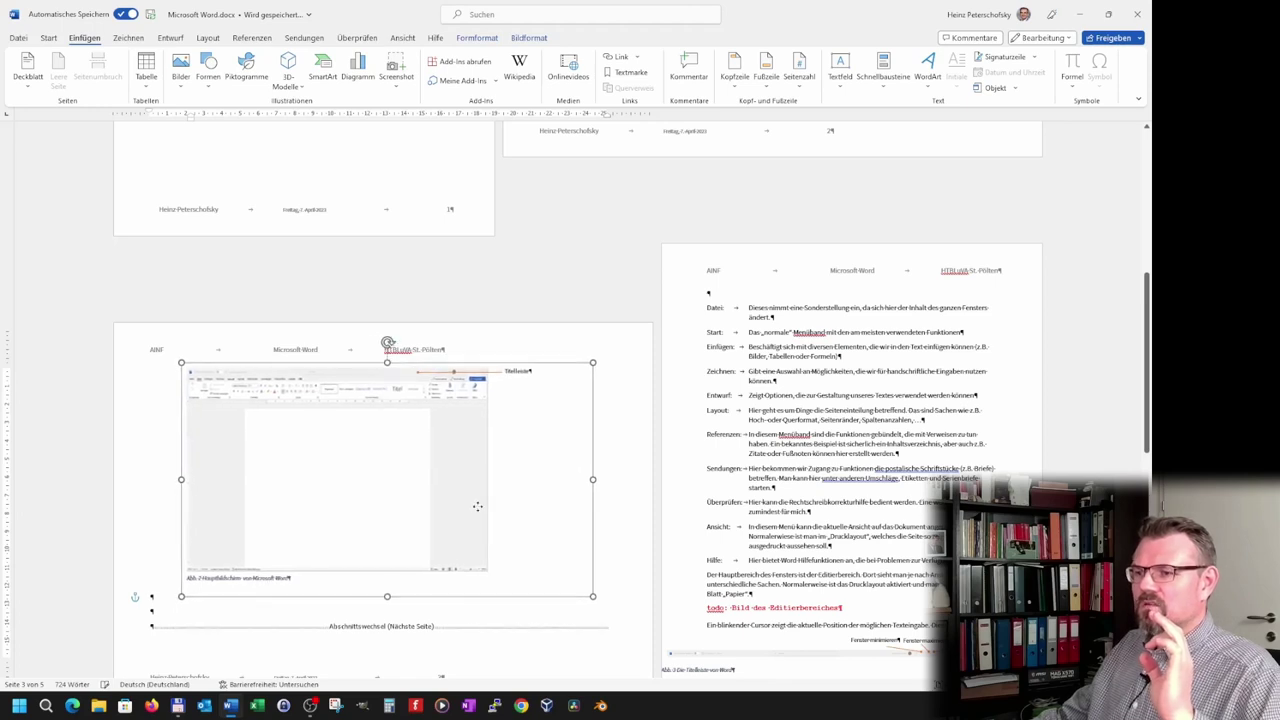
Move the Abb. 3 Titelleiste figure beneath the Abb. 2 screenshot and delete the extra empty paragraph.
scroll(473, 506, down, 3)
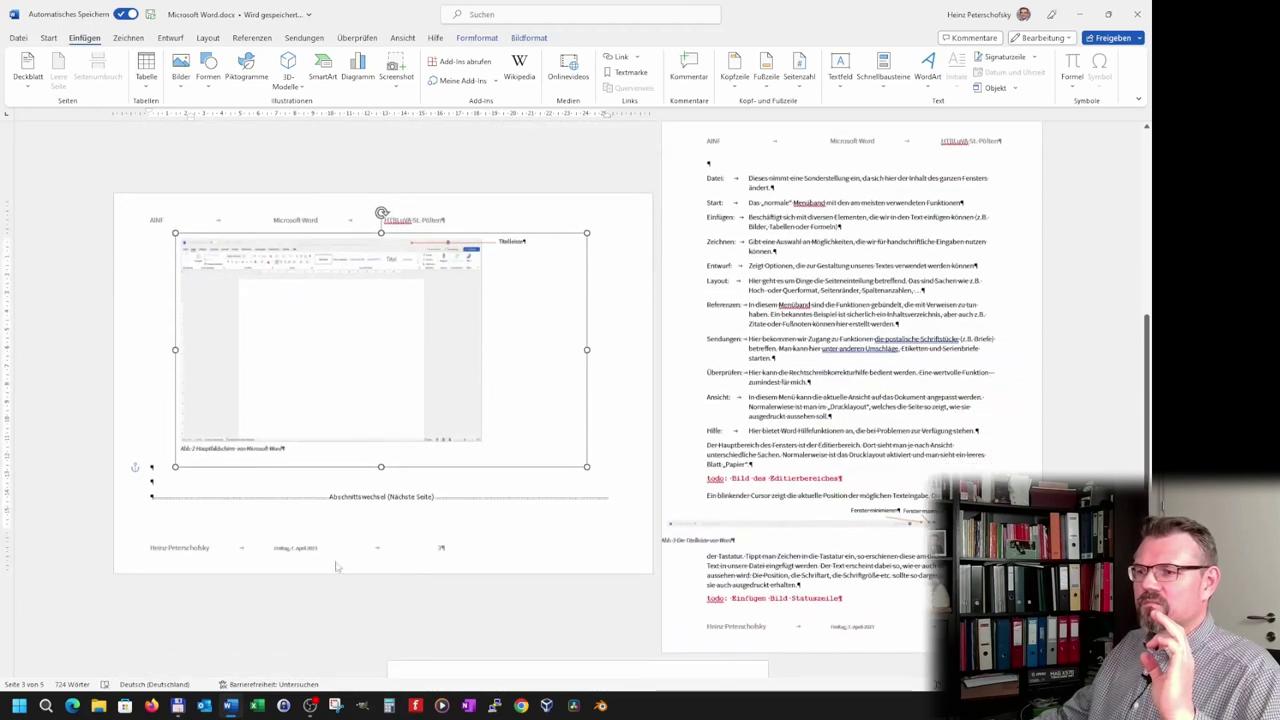
scroll(798, 483, down, 1)
click(841, 466)
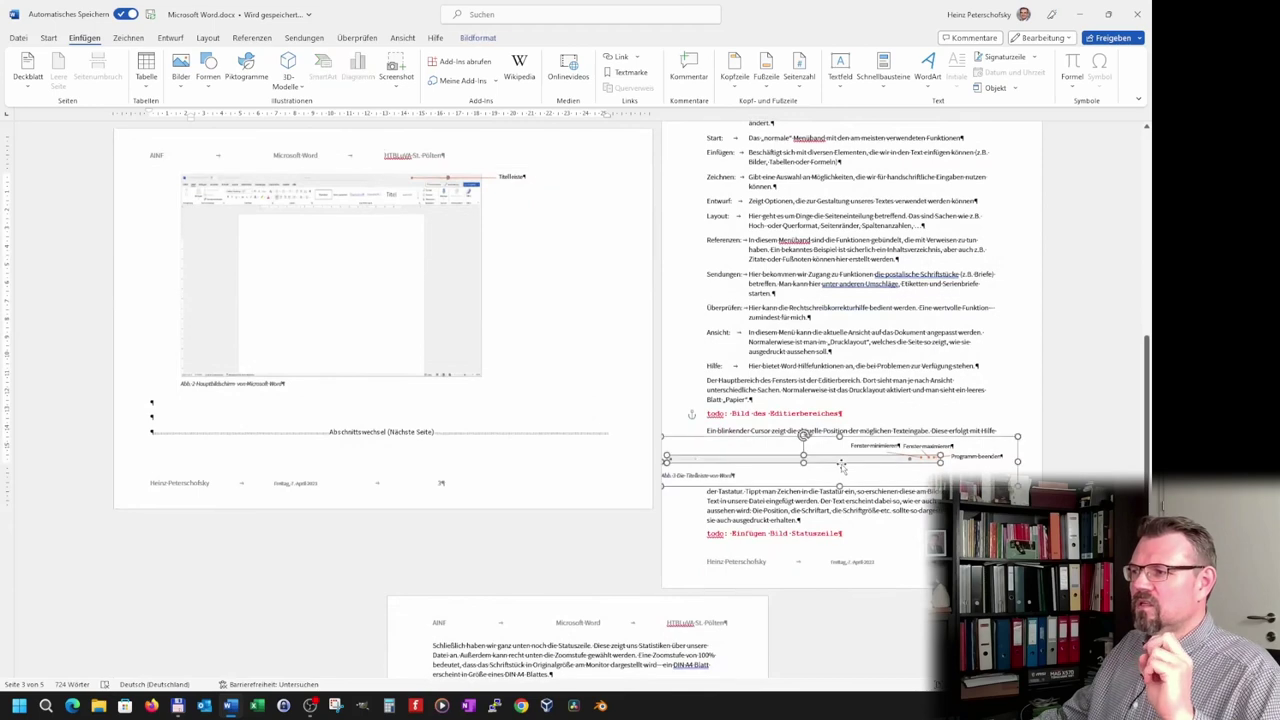
drag(824, 462, 479, 431)
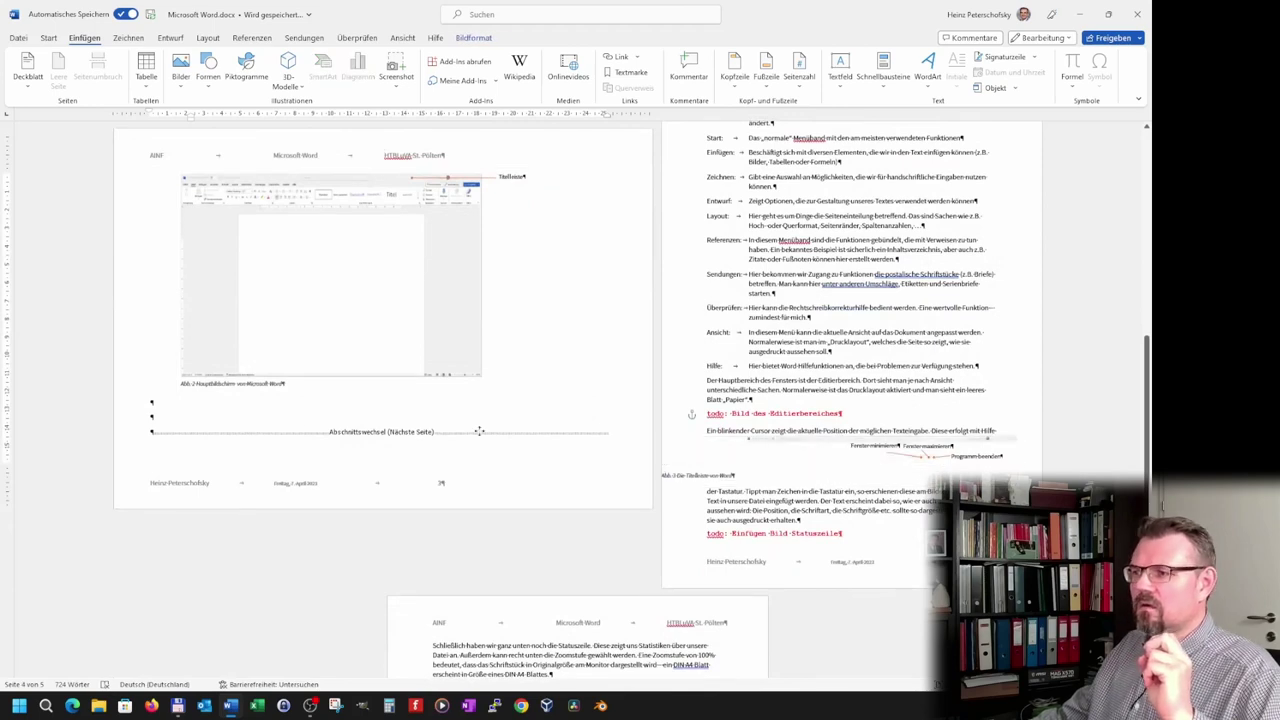
click(803, 436)
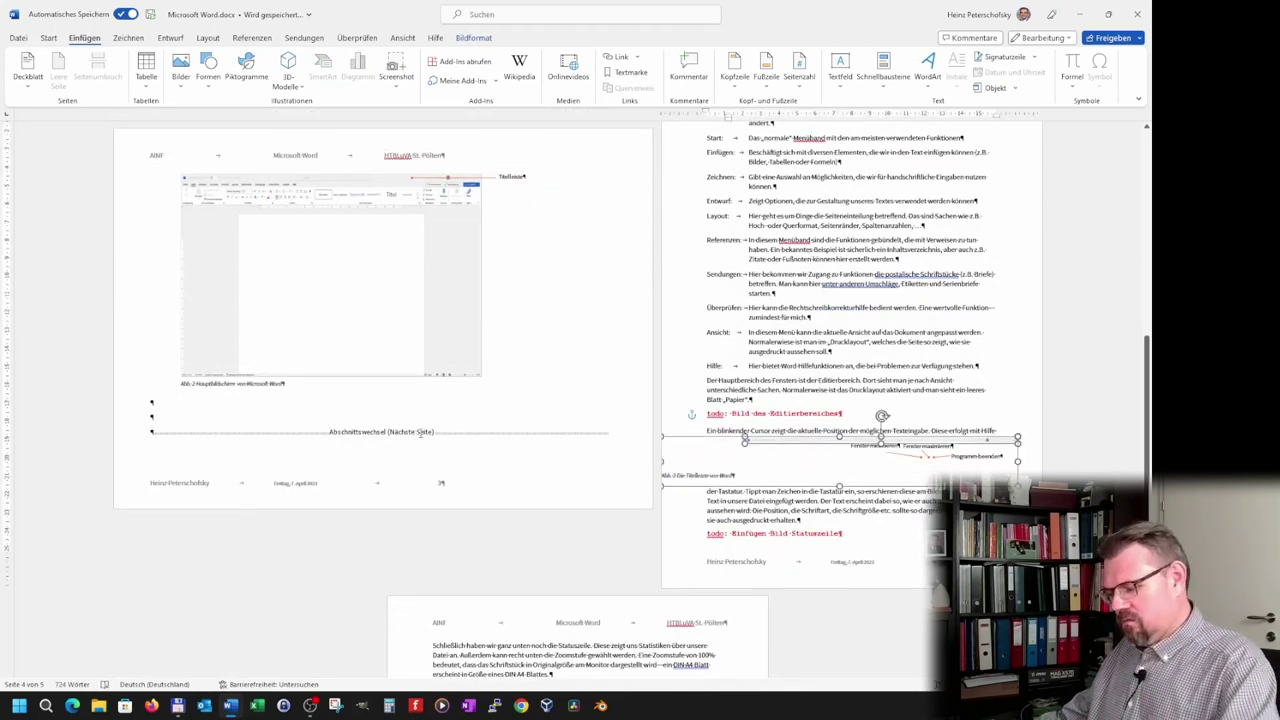
click(1000, 437)
drag(987, 437, 437, 389)
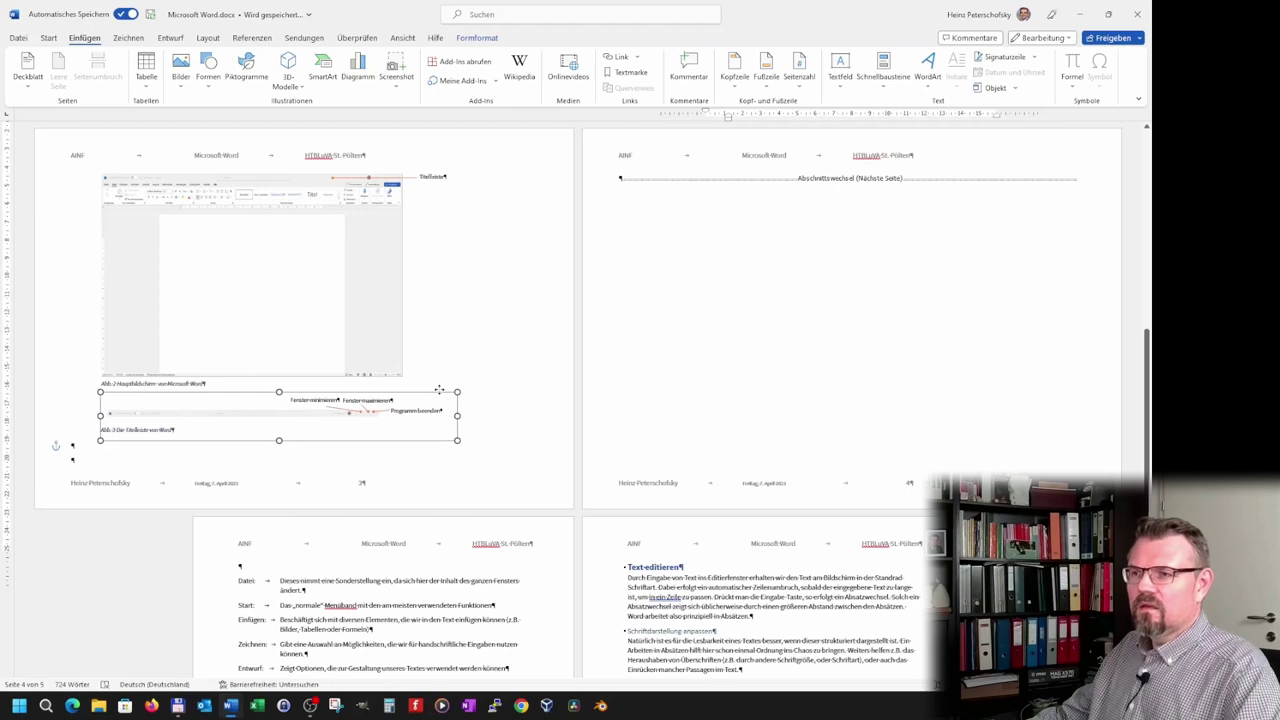
click(834, 331)
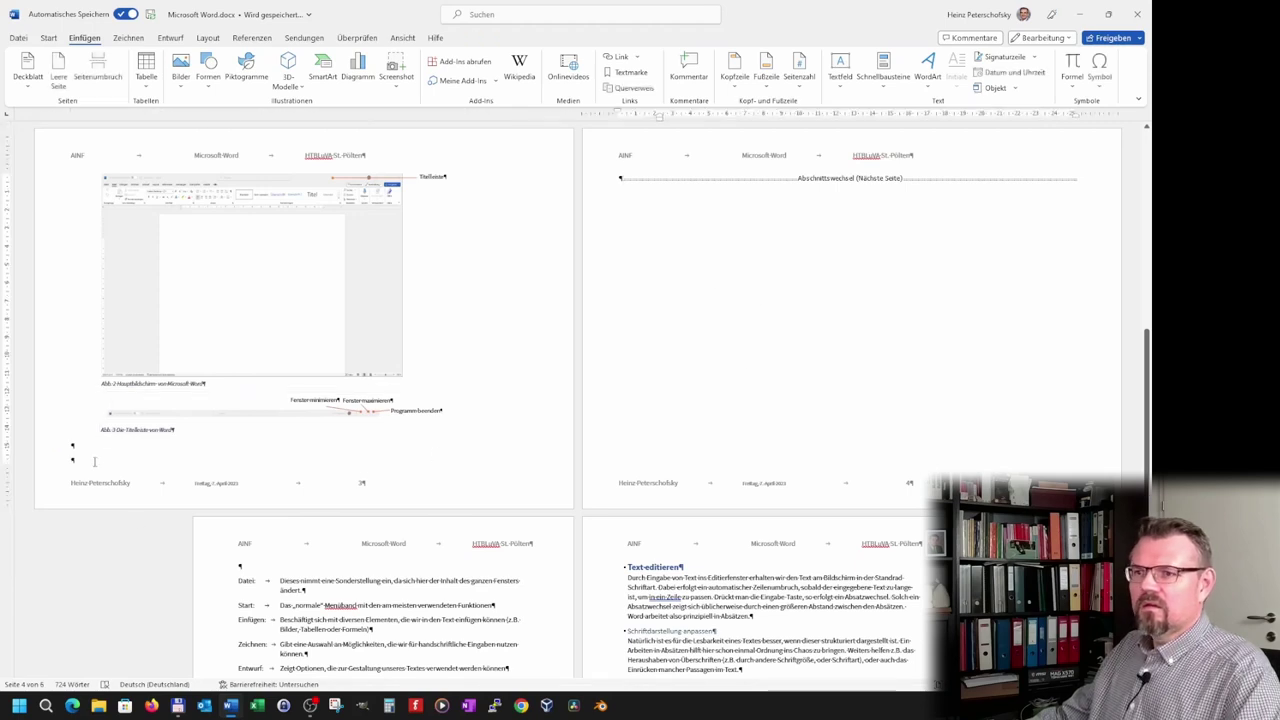
click(96, 448)
key(Delete)
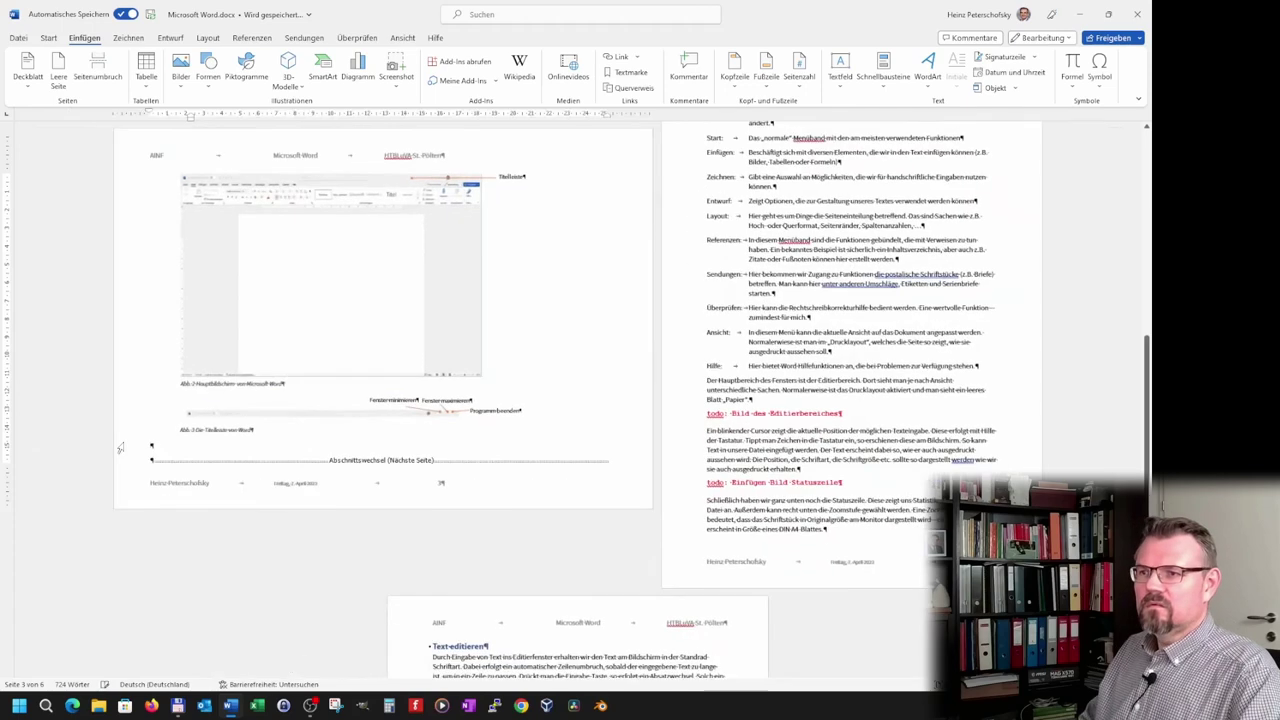
scroll(511, 436, up, 2)
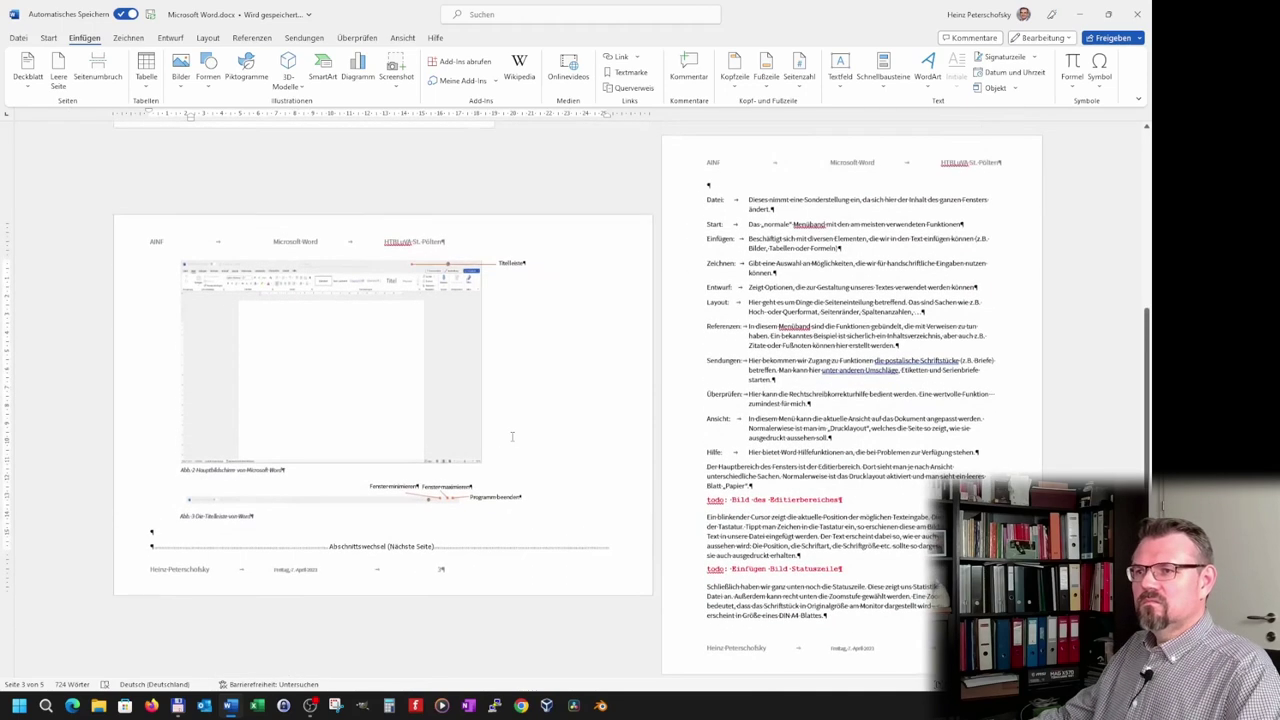
scroll(511, 436, up, 2)
scroll(511, 436, up, 2)
scroll(511, 436, up, 3)
scroll(511, 436, up, 3)
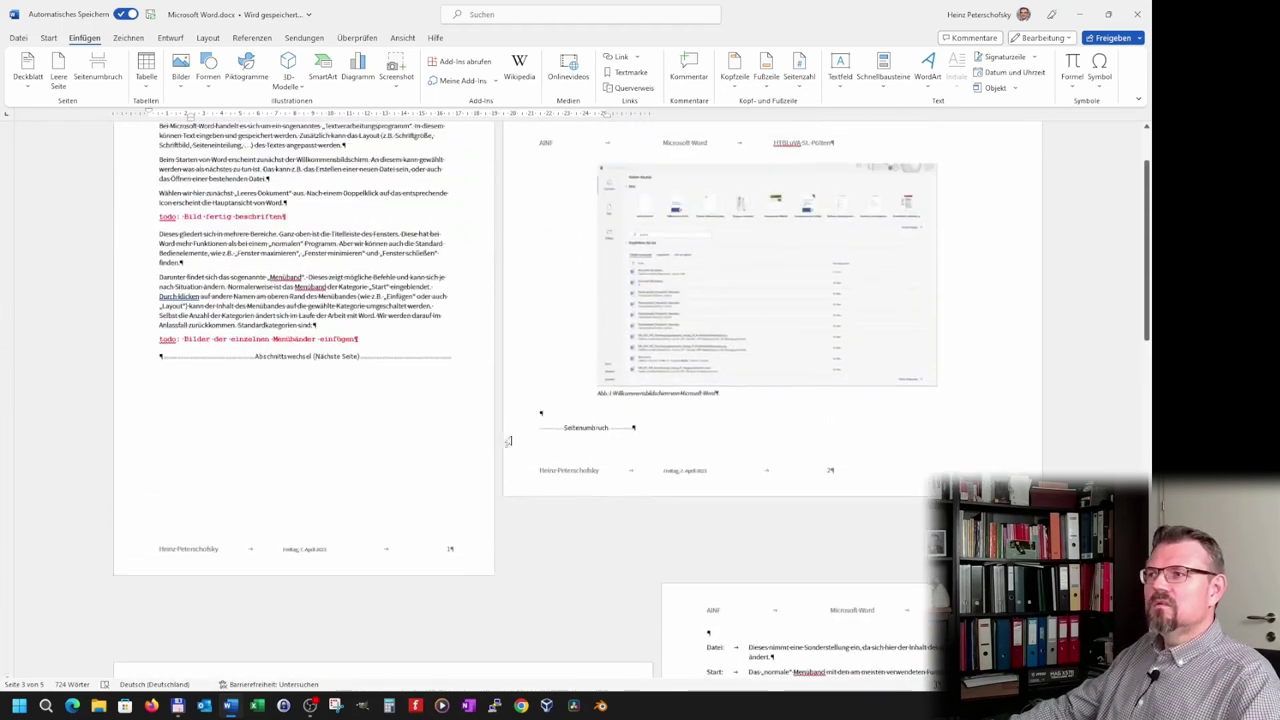
scroll(511, 436, up, 2)
scroll(511, 436, down, 5)
scroll(513, 444, down, 6)
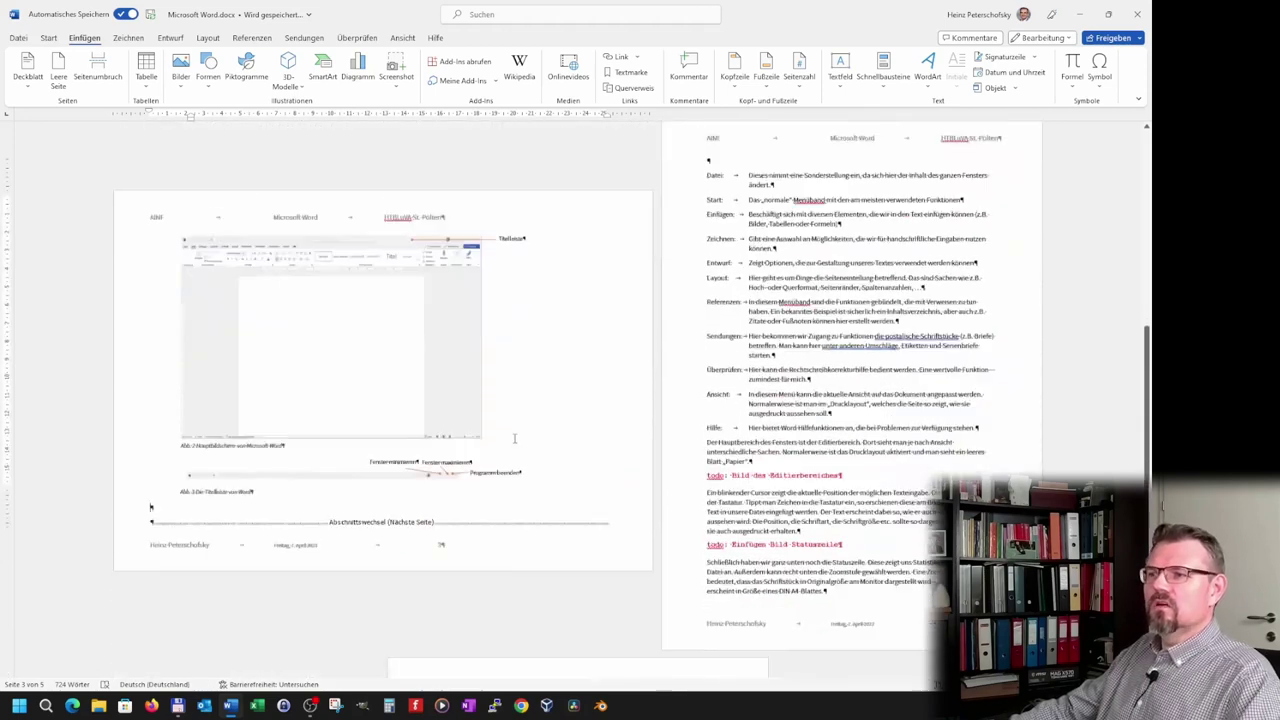
scroll(515, 437, down, 1)
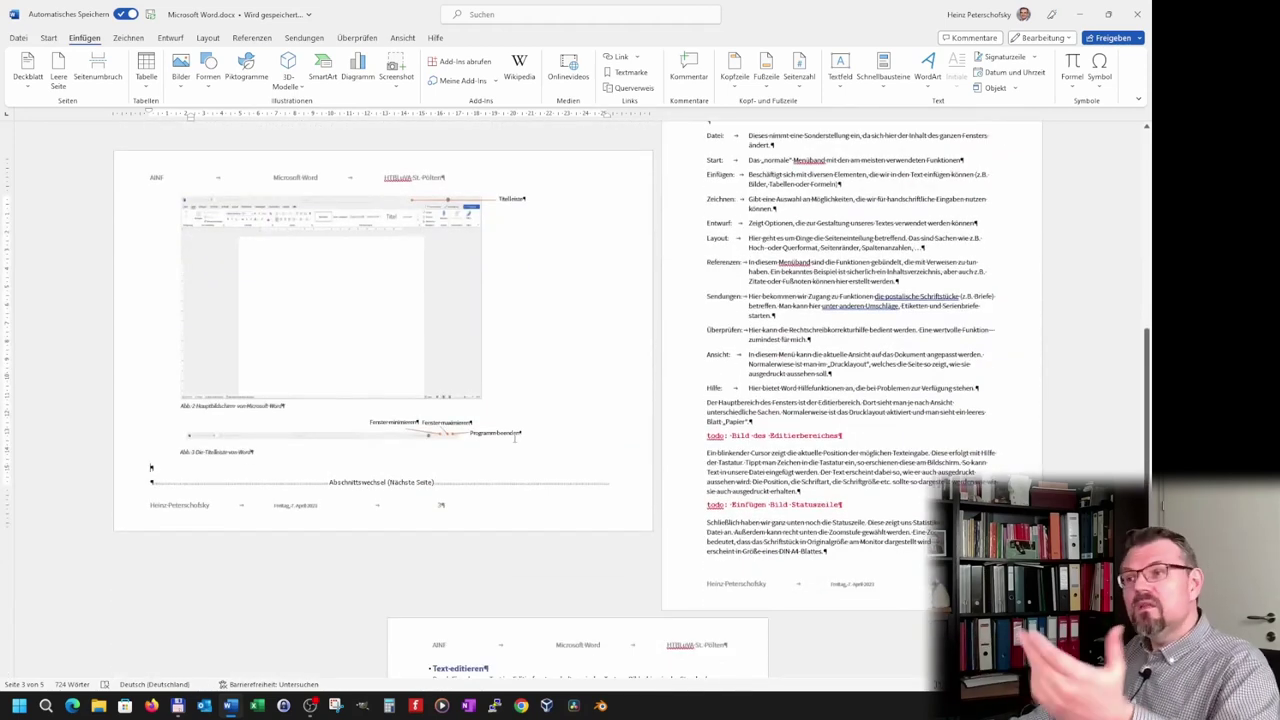
scroll(514, 440, up, 3)
scroll(514, 442, up, 6)
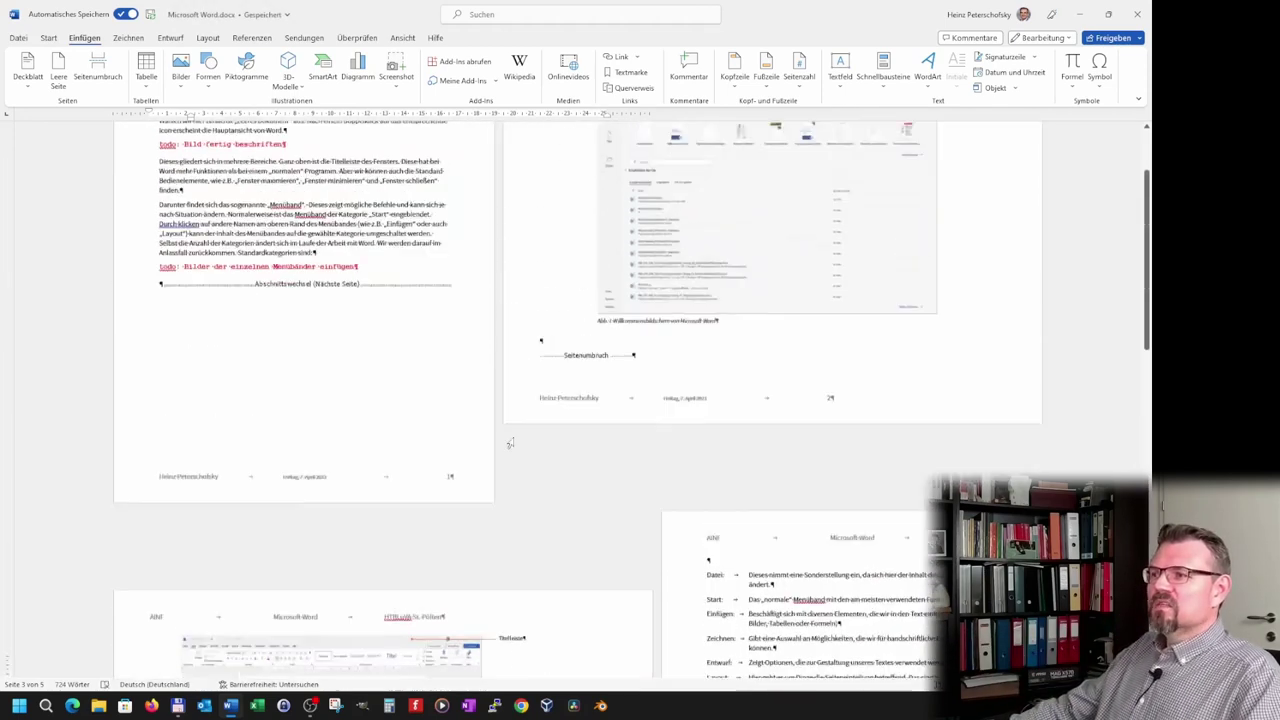
scroll(512, 442, up, 3)
scroll(510, 443, up, 1)
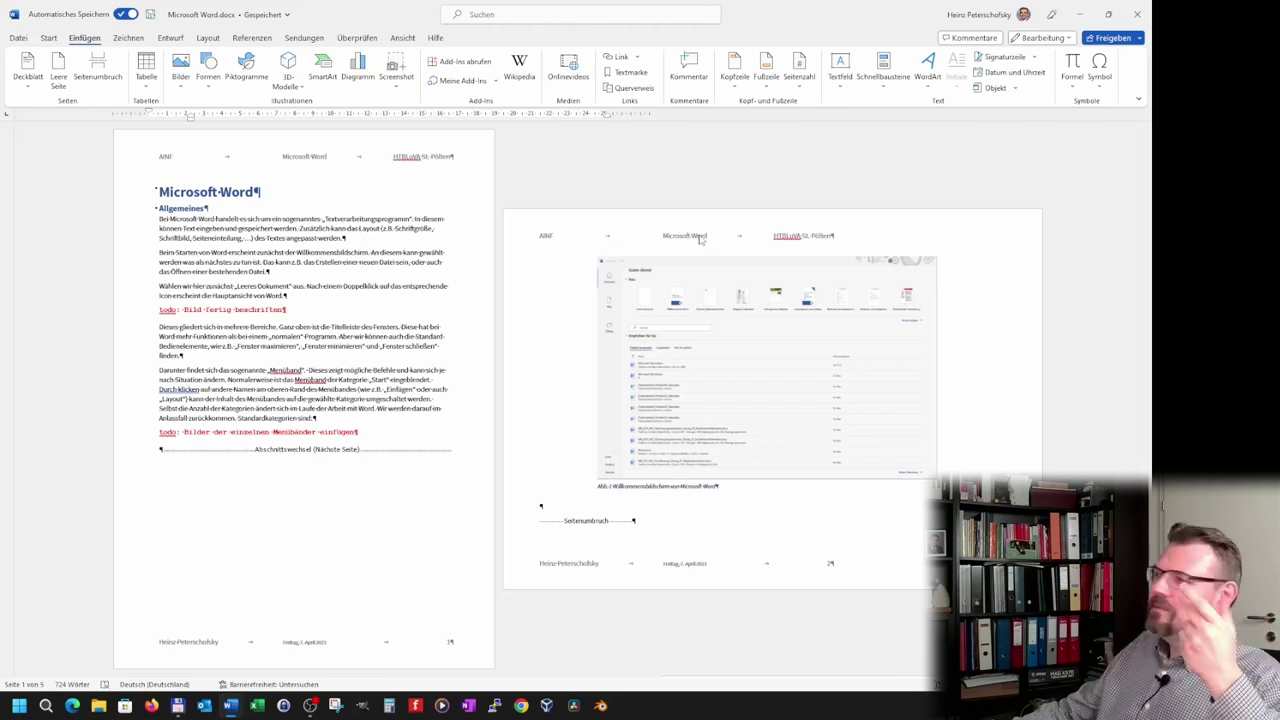
Open the landscape page's header for editing and shift its centre tab stop to the right.
double_click(700, 239)
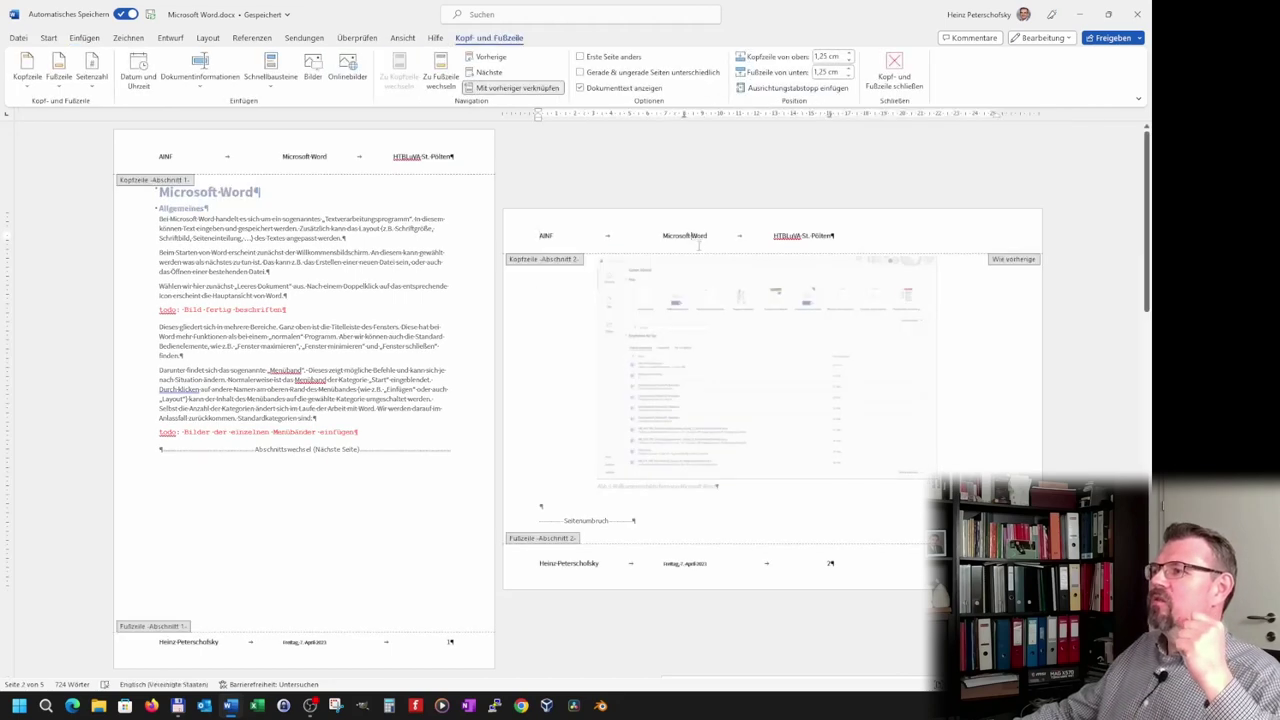
mouse_move(684, 113)
mouse_down()
mouse_move(720, 116)
mouse_move(693, 116)
mouse_up()
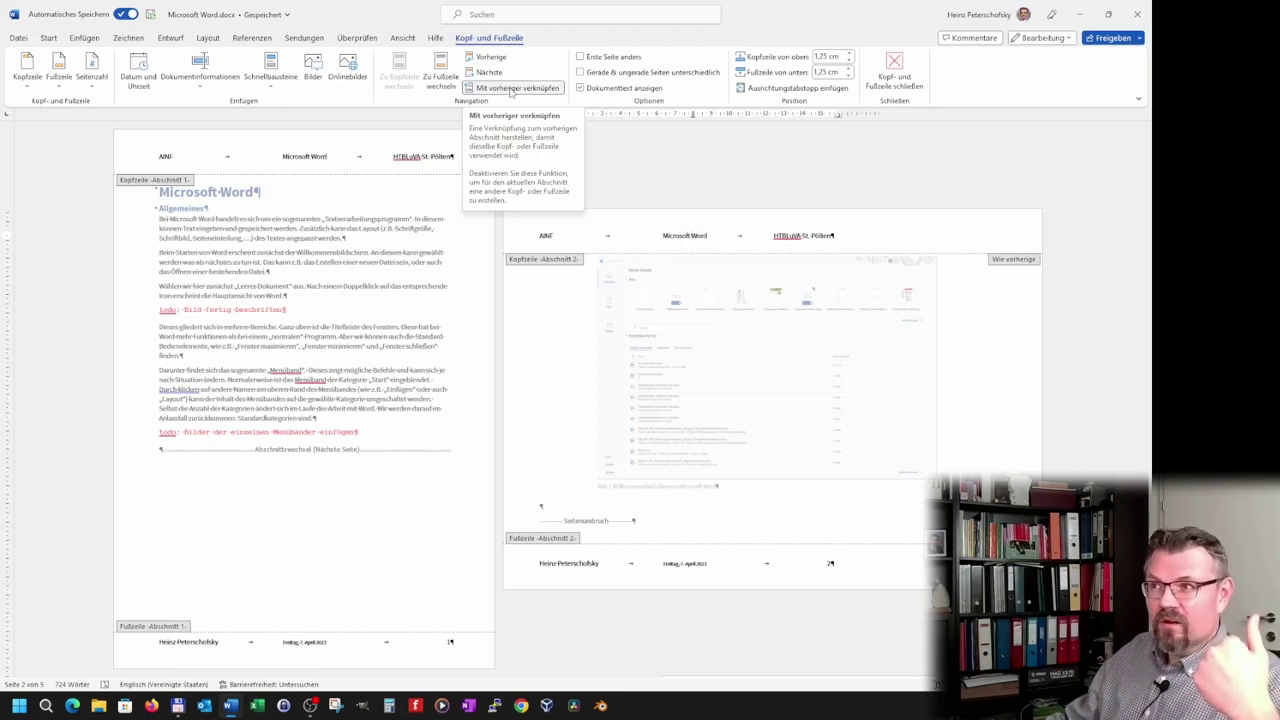
Unlink the section 2 header from section 1, then check the headers of sections 1 to 3.
click(511, 88)
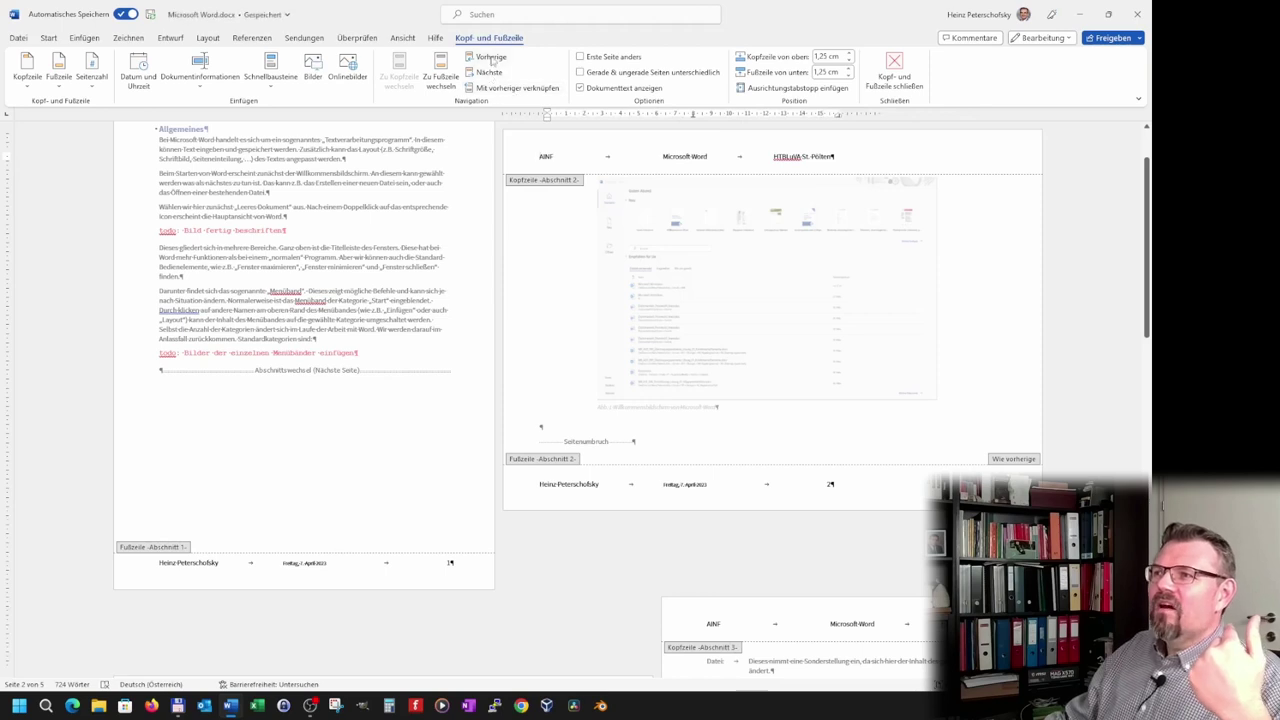
click(491, 57)
click(490, 73)
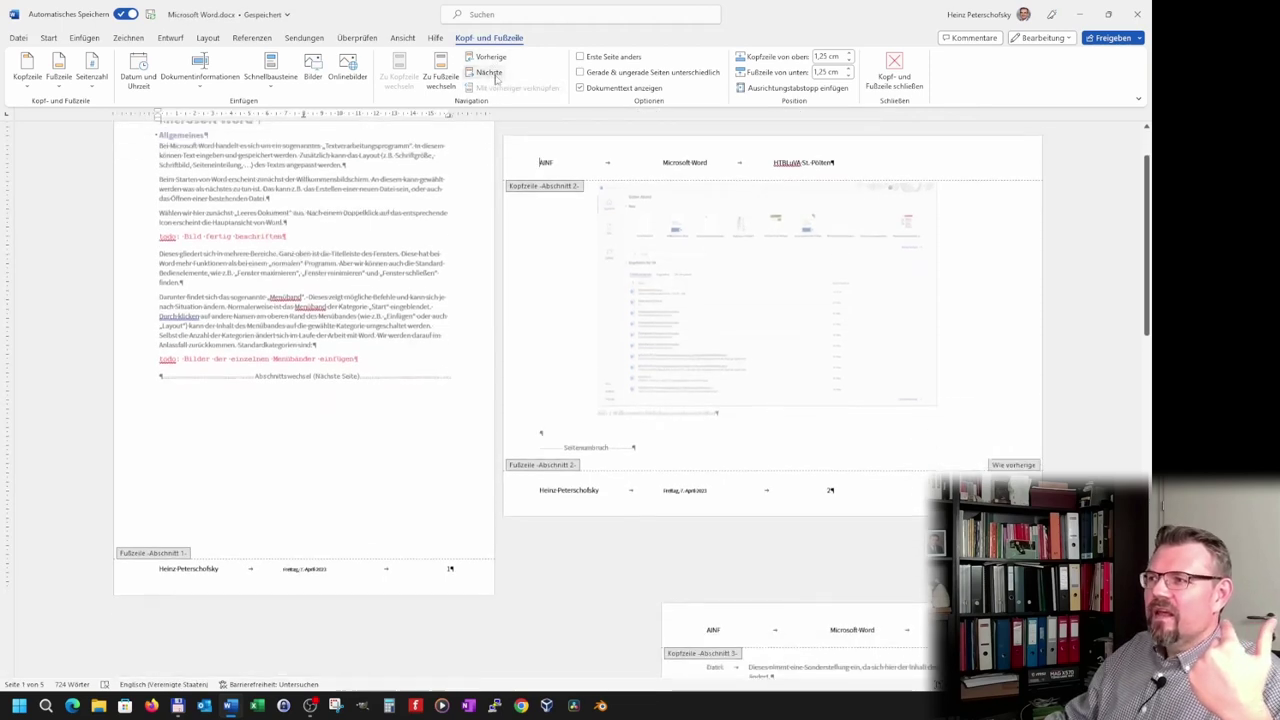
click(494, 75)
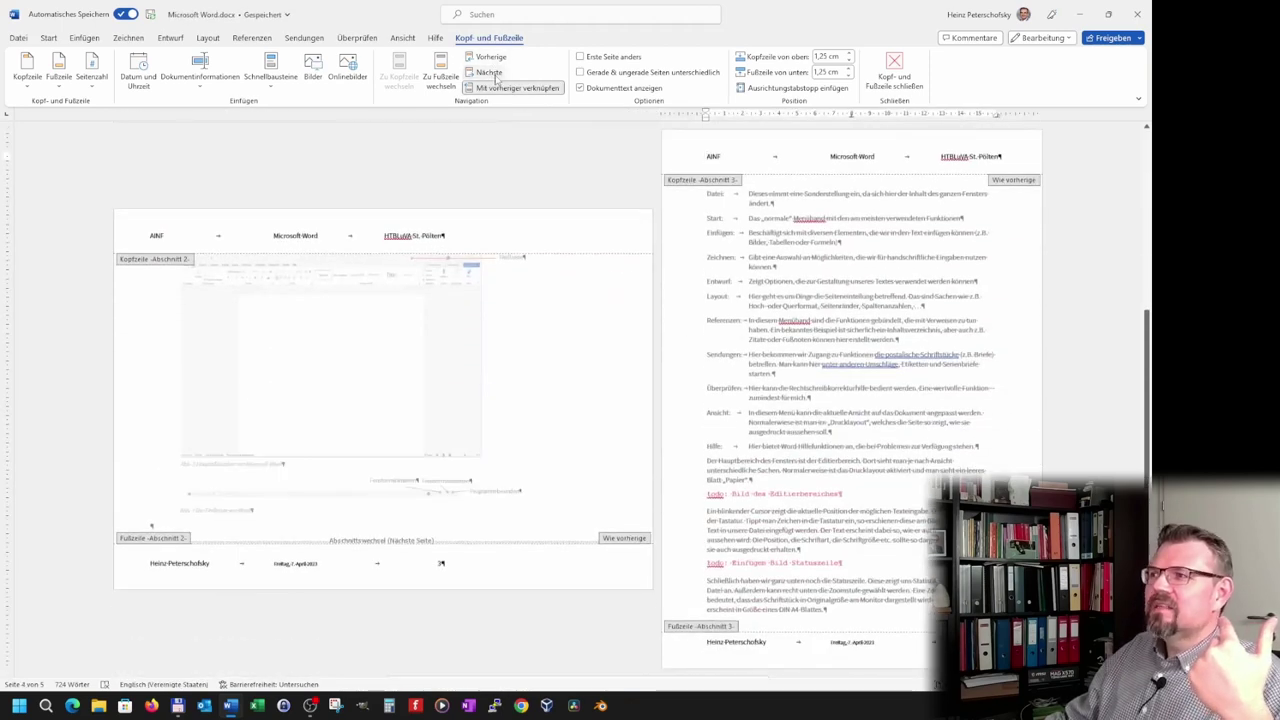
click(491, 60)
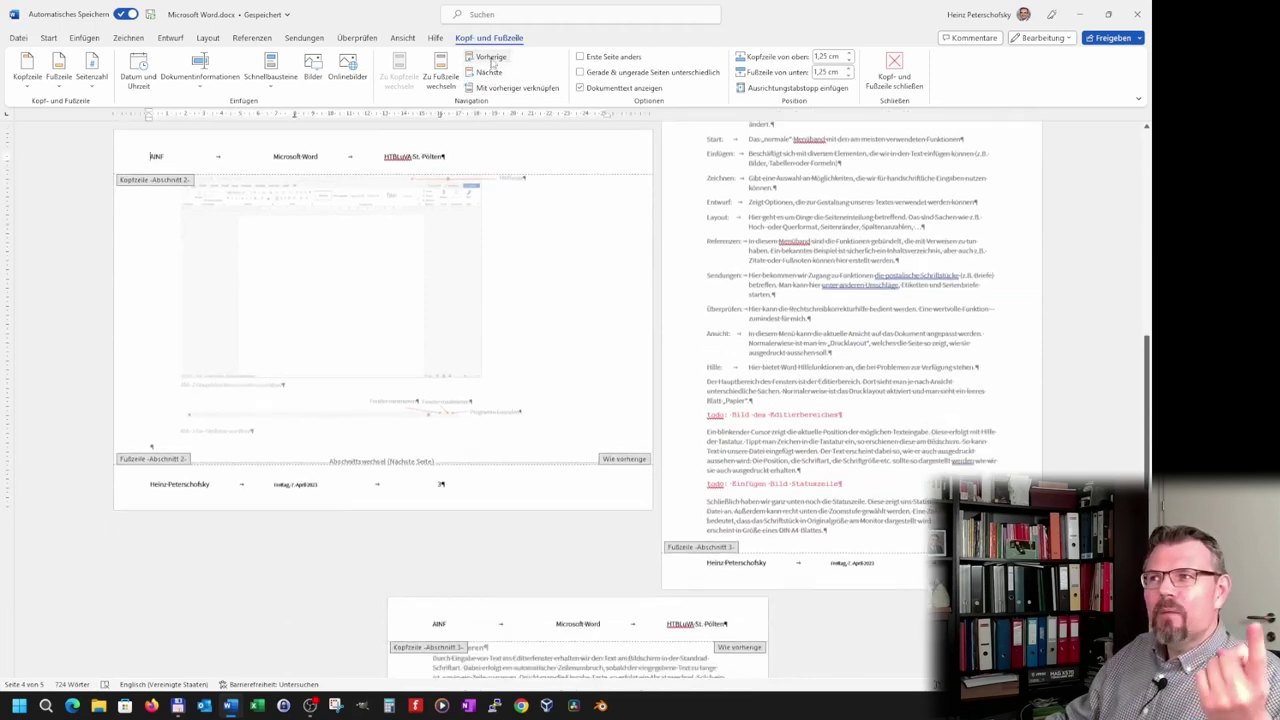
click(490, 60)
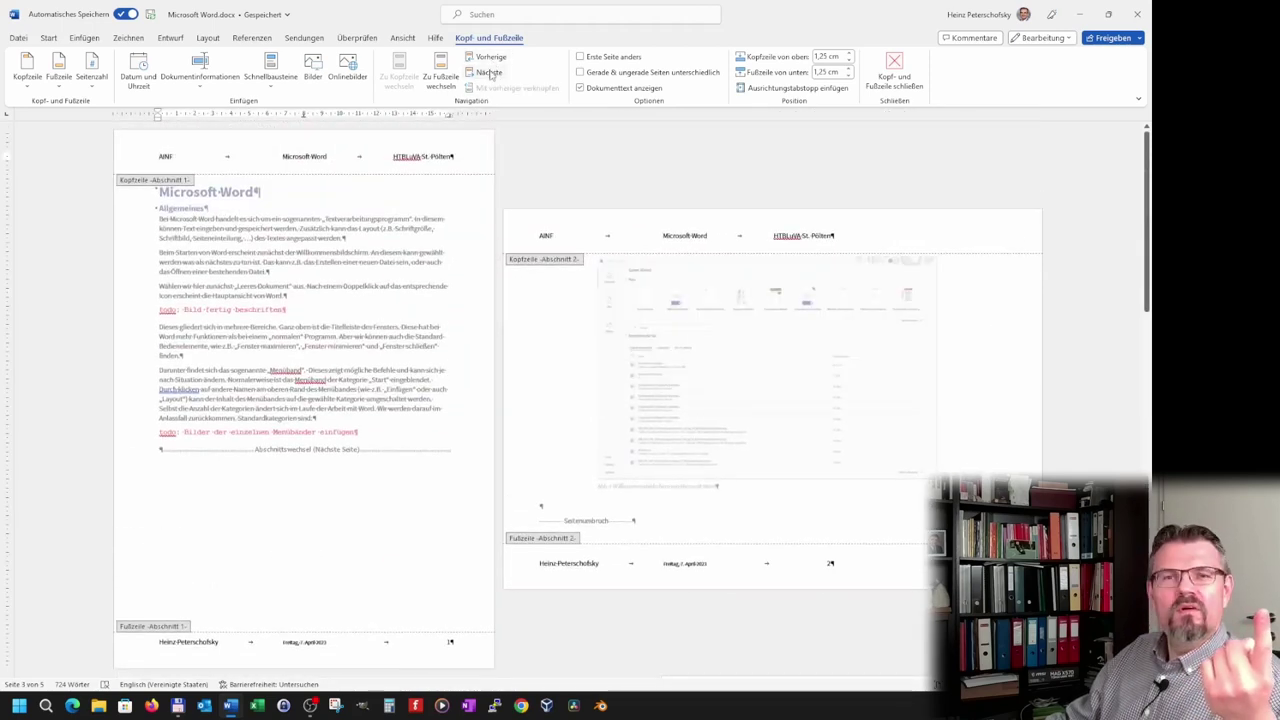
Toggle the section 3 header's link to previous off and back on, then return to sections 1 and 2.
click(490, 75)
click(491, 58)
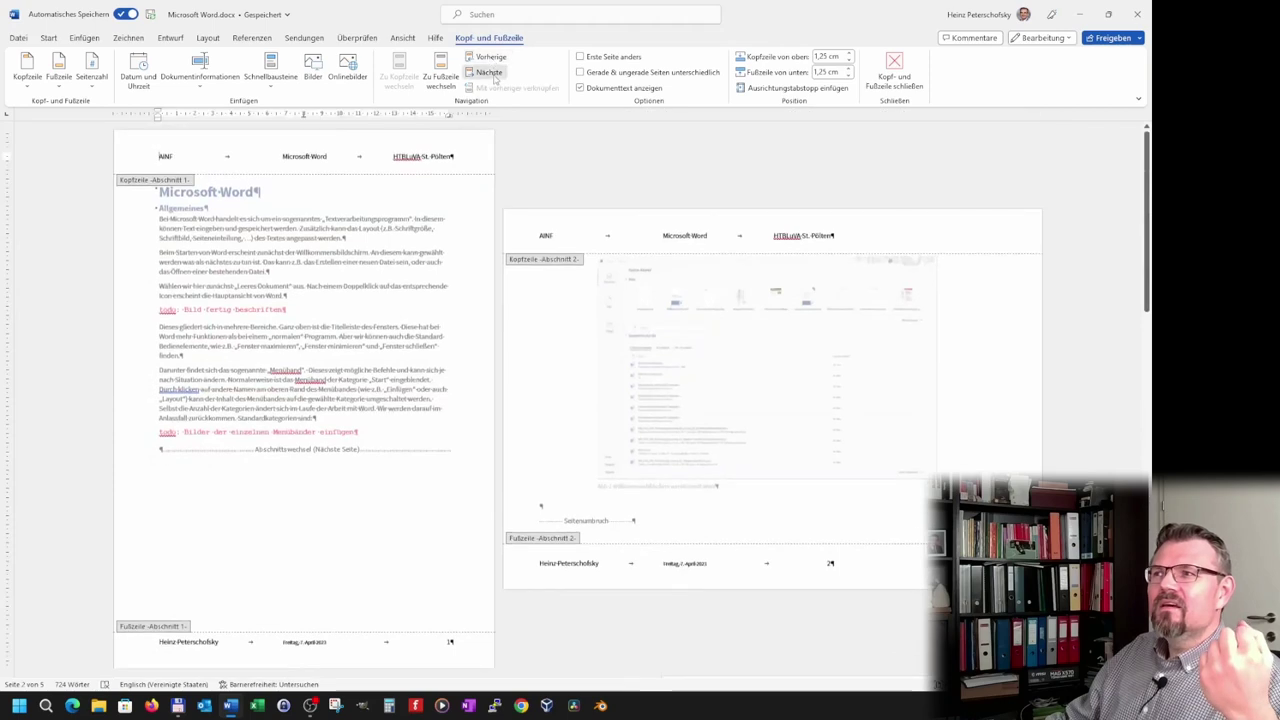
click(492, 74)
click(492, 74)
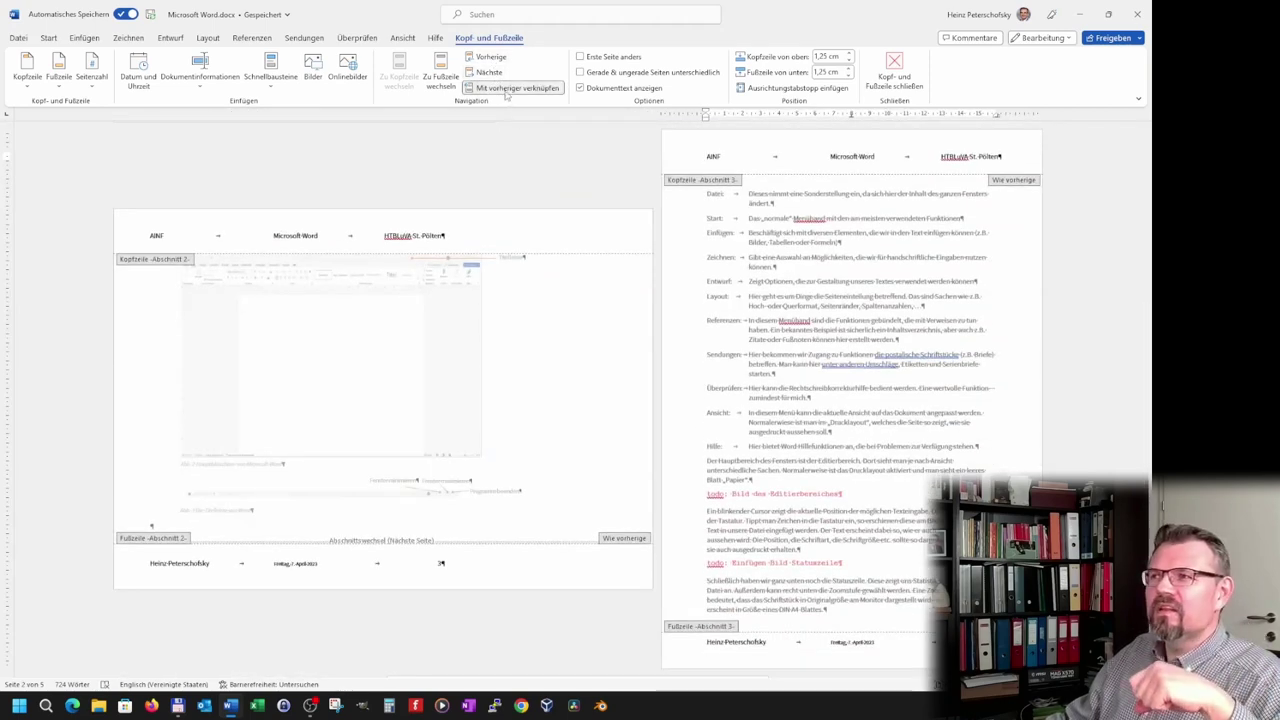
click(506, 92)
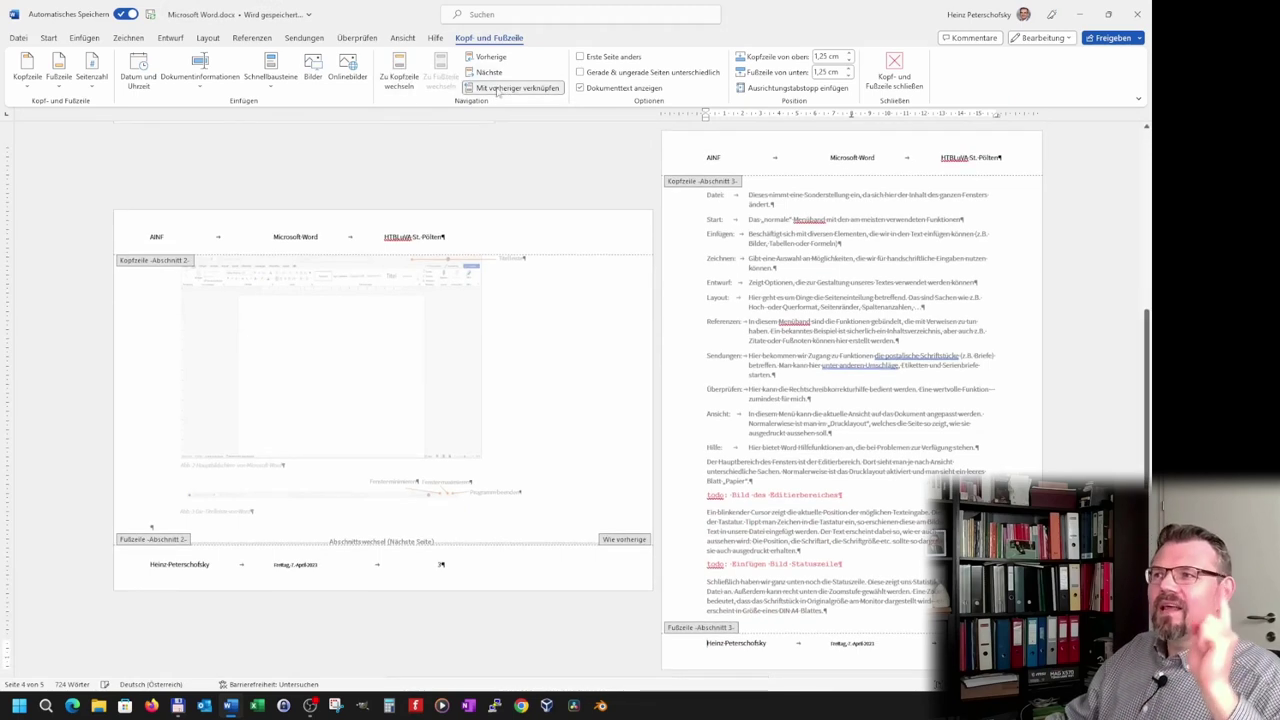
click(497, 91)
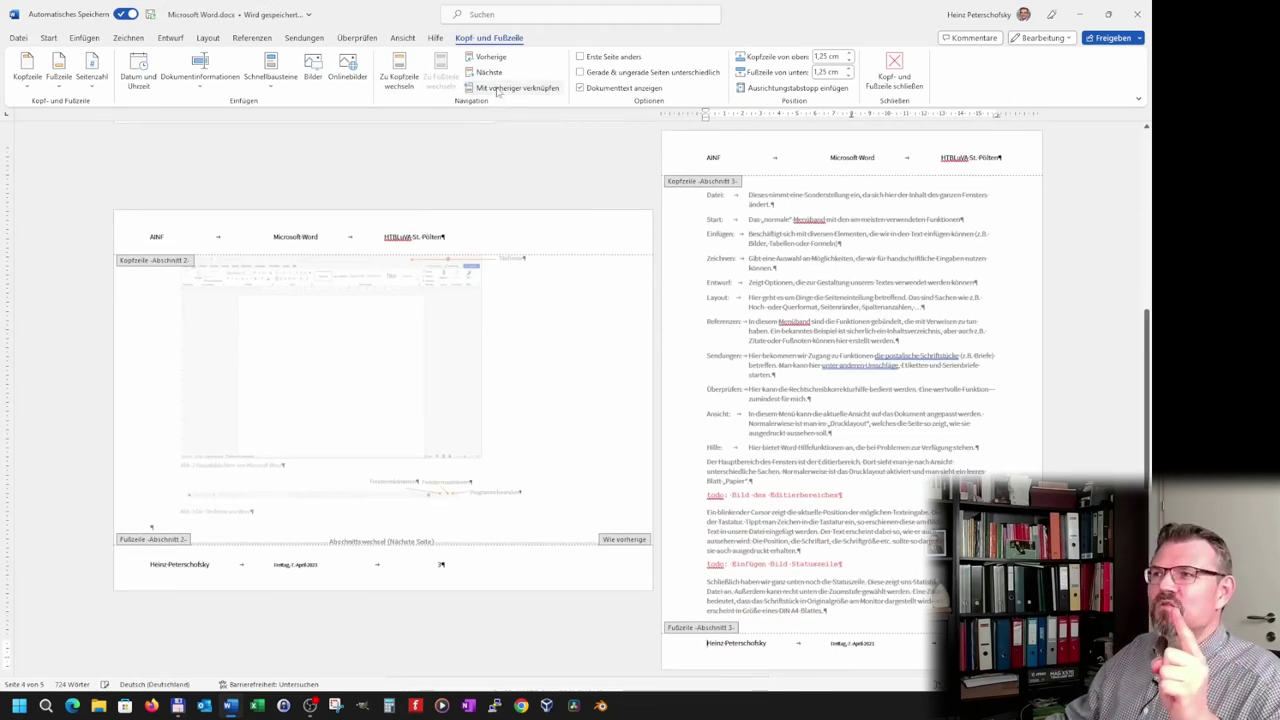
click(491, 59)
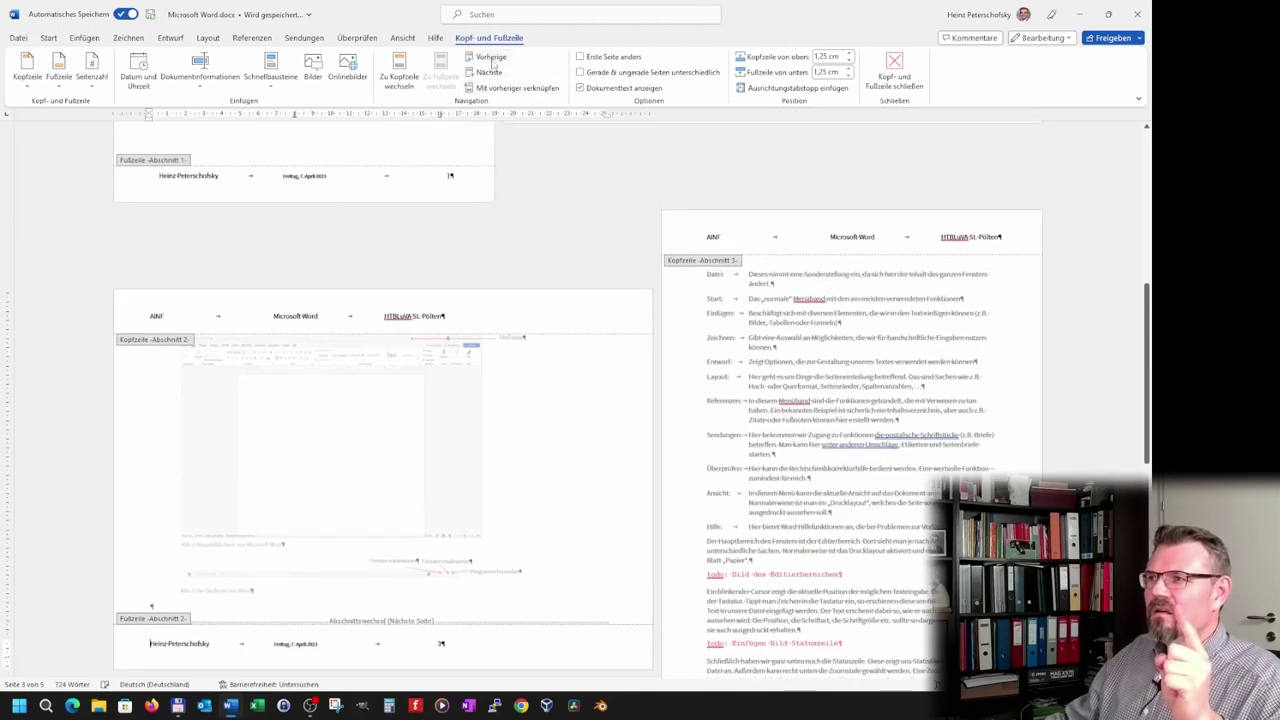
click(491, 60)
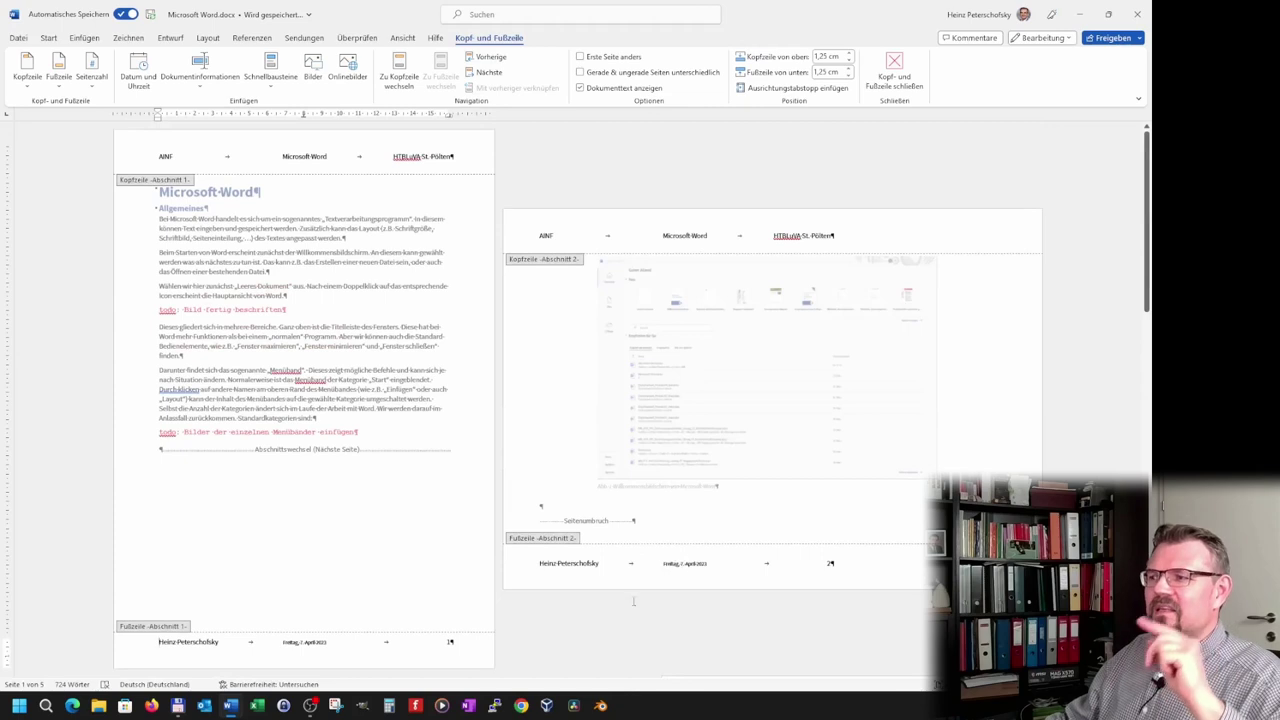
Edit the landscape section 2 header, selecting the word 'Pölten' in it.
click(696, 233)
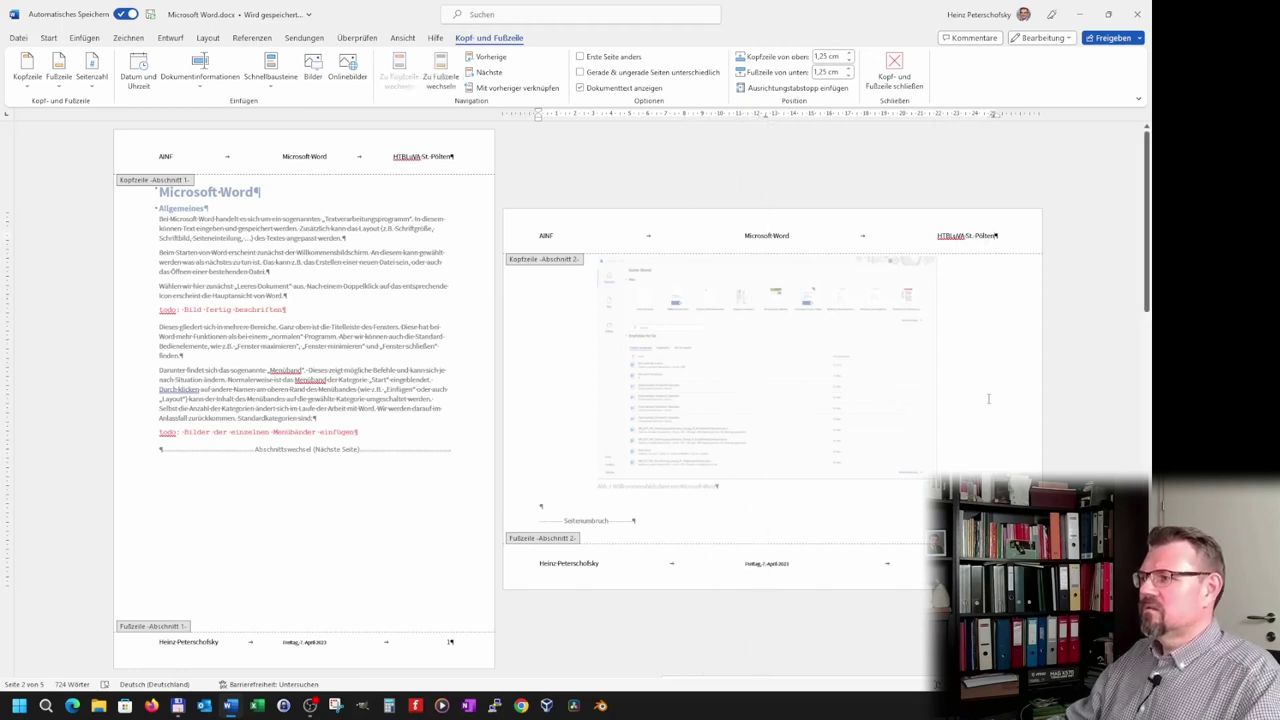
double_click(983, 235)
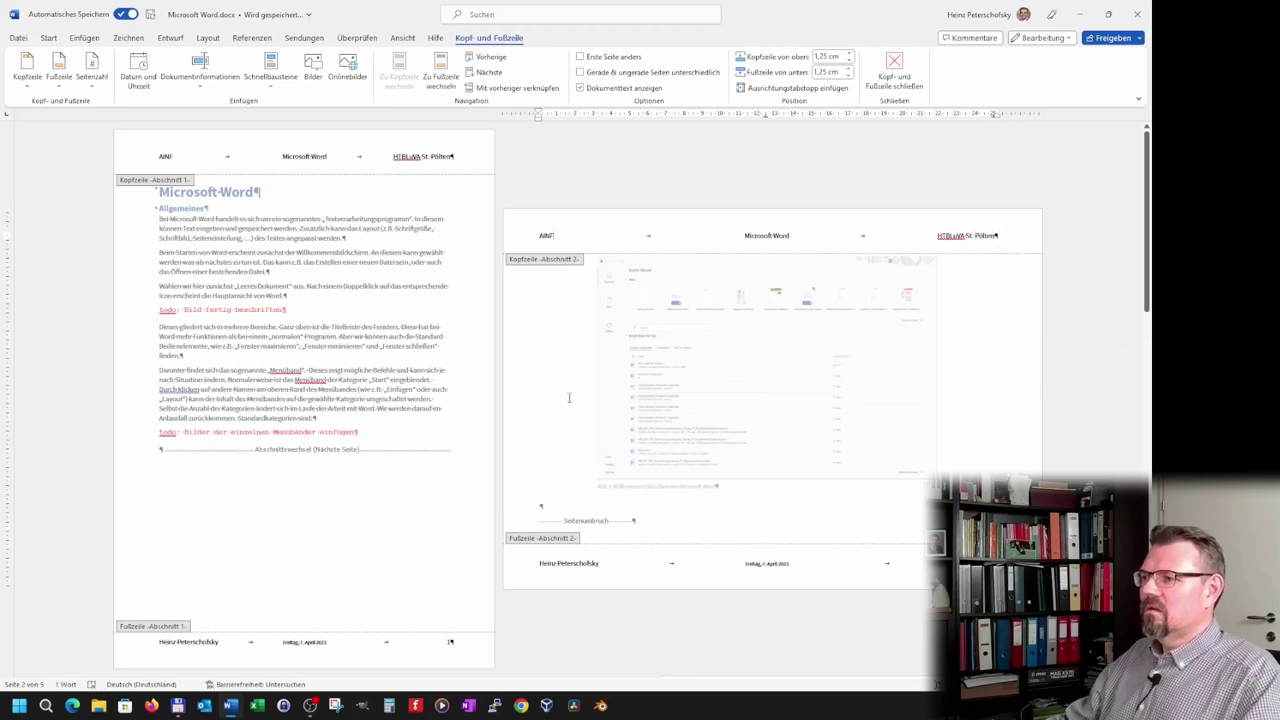
click(895, 76)
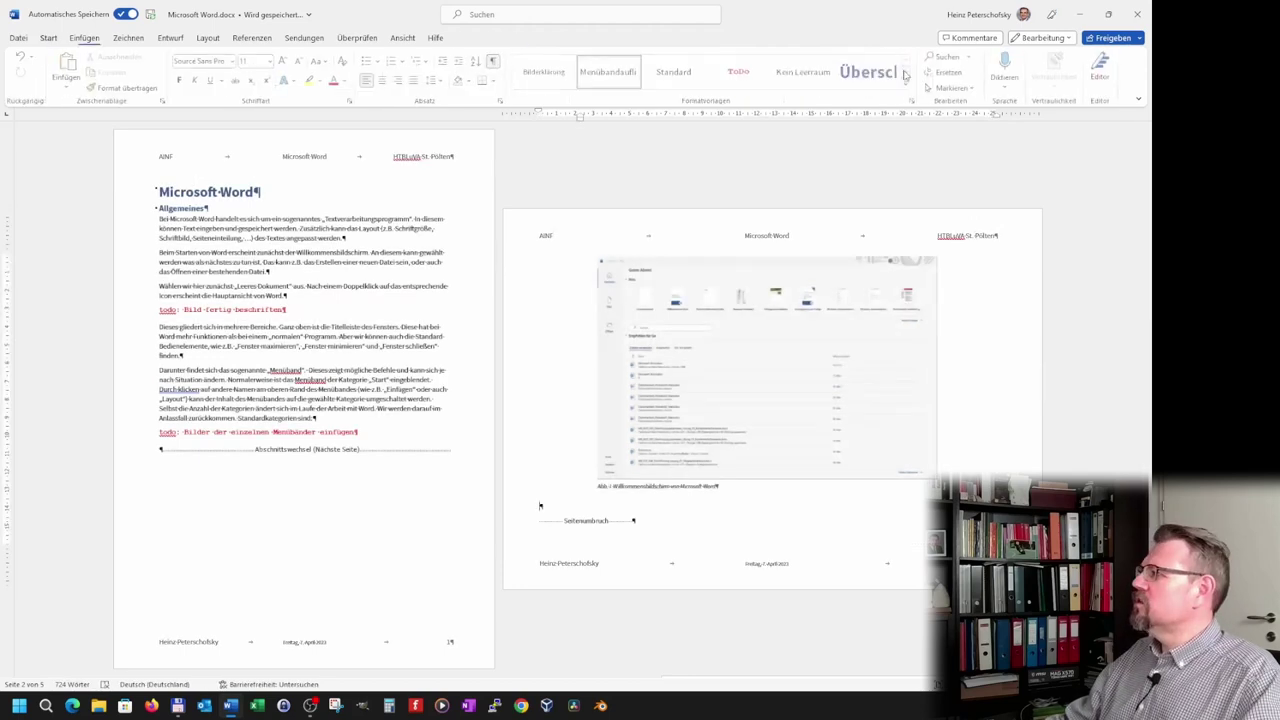
scroll(697, 440, down, 2)
scroll(697, 440, down, 2)
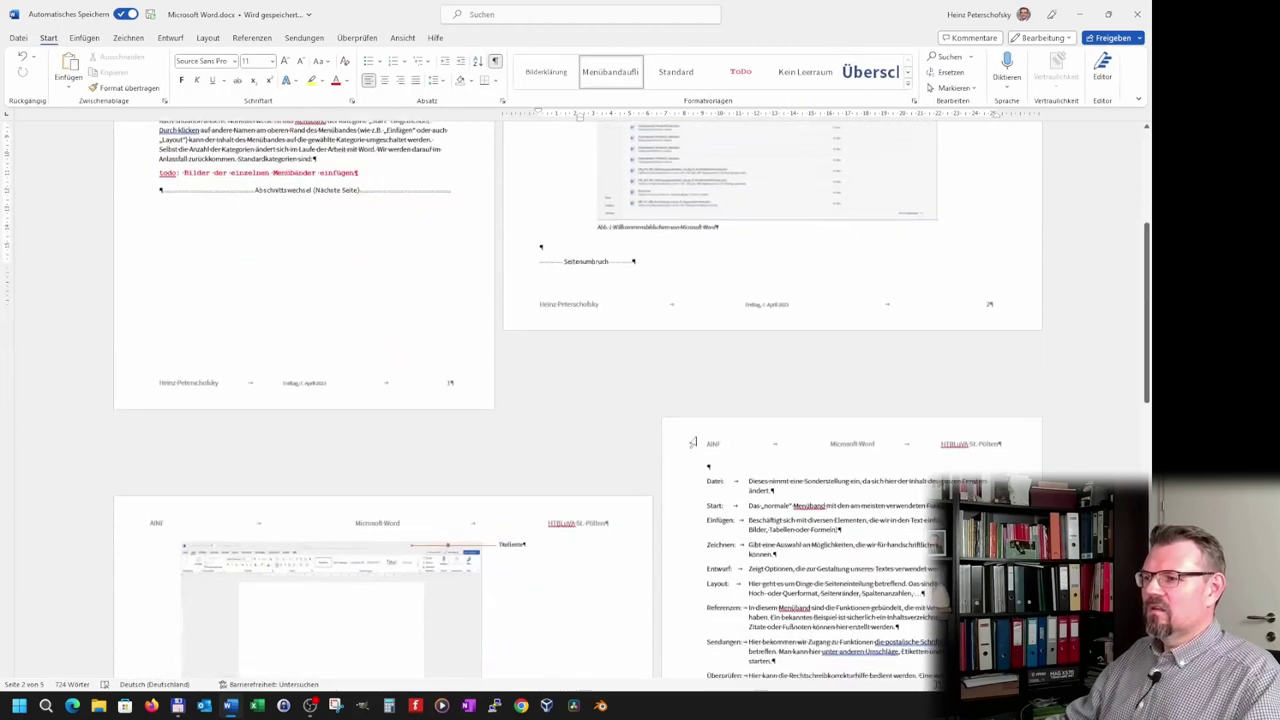
scroll(697, 440, down, 3)
scroll(695, 440, down, 3)
scroll(692, 441, up, 1)
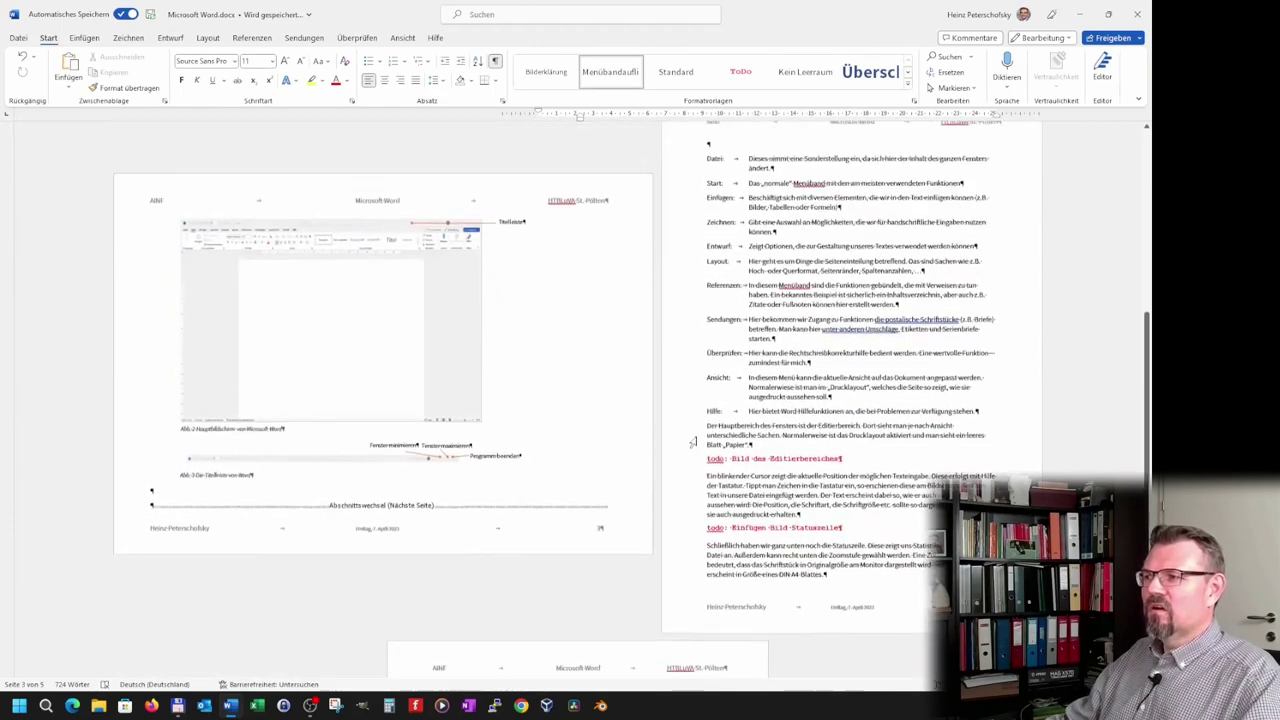
scroll(692, 441, up, 1)
scroll(692, 441, up, 1)
scroll(692, 441, up, 1)
scroll(692, 441, up, 1)
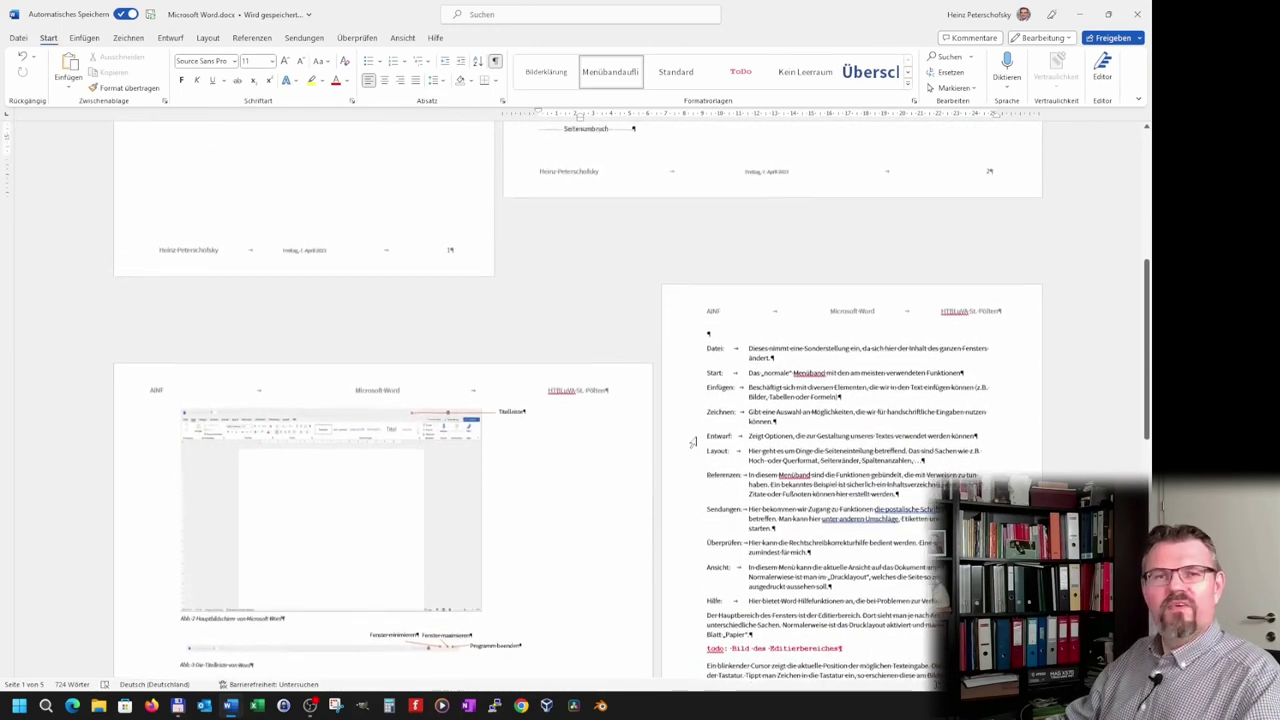
scroll(692, 441, up, 2)
scroll(695, 440, up, 2)
scroll(697, 440, up, 1)
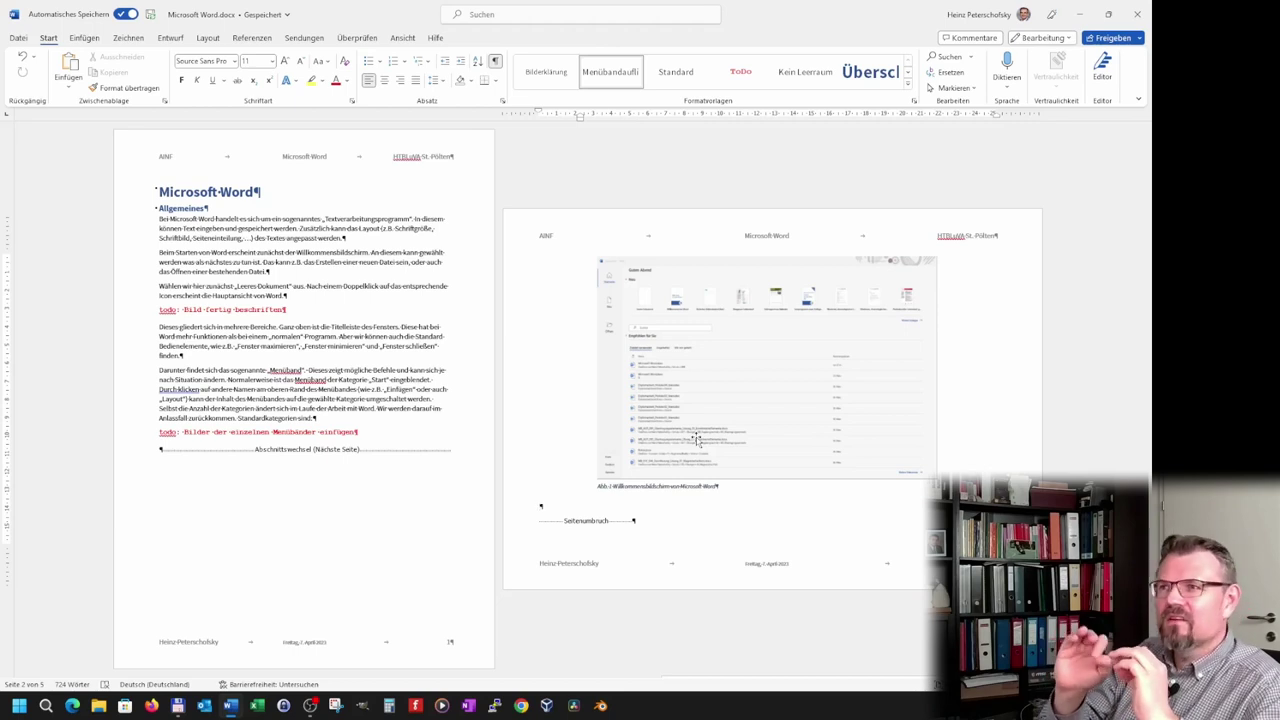
Show the Referenzen ribbon and scroll through the five-page document.
click(251, 38)
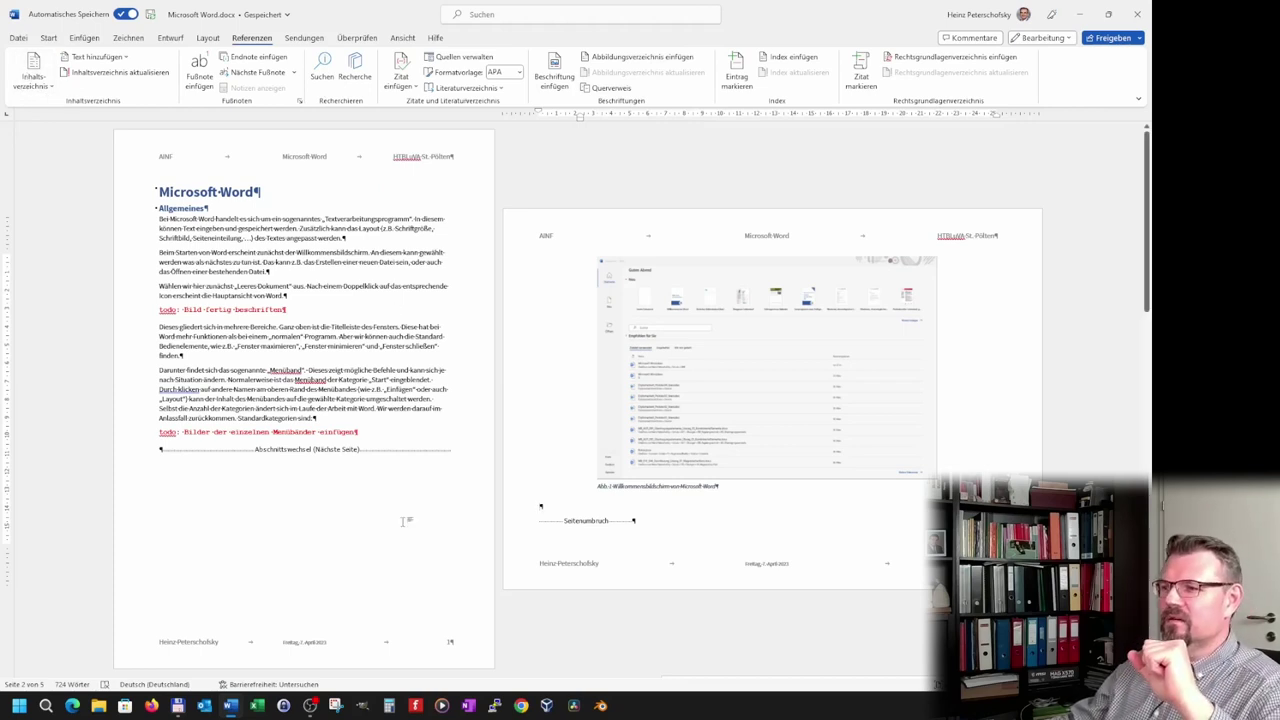
scroll(405, 521, down, 3)
scroll(405, 521, down, 3)
scroll(403, 521, down, 3)
scroll(401, 521, down, 3)
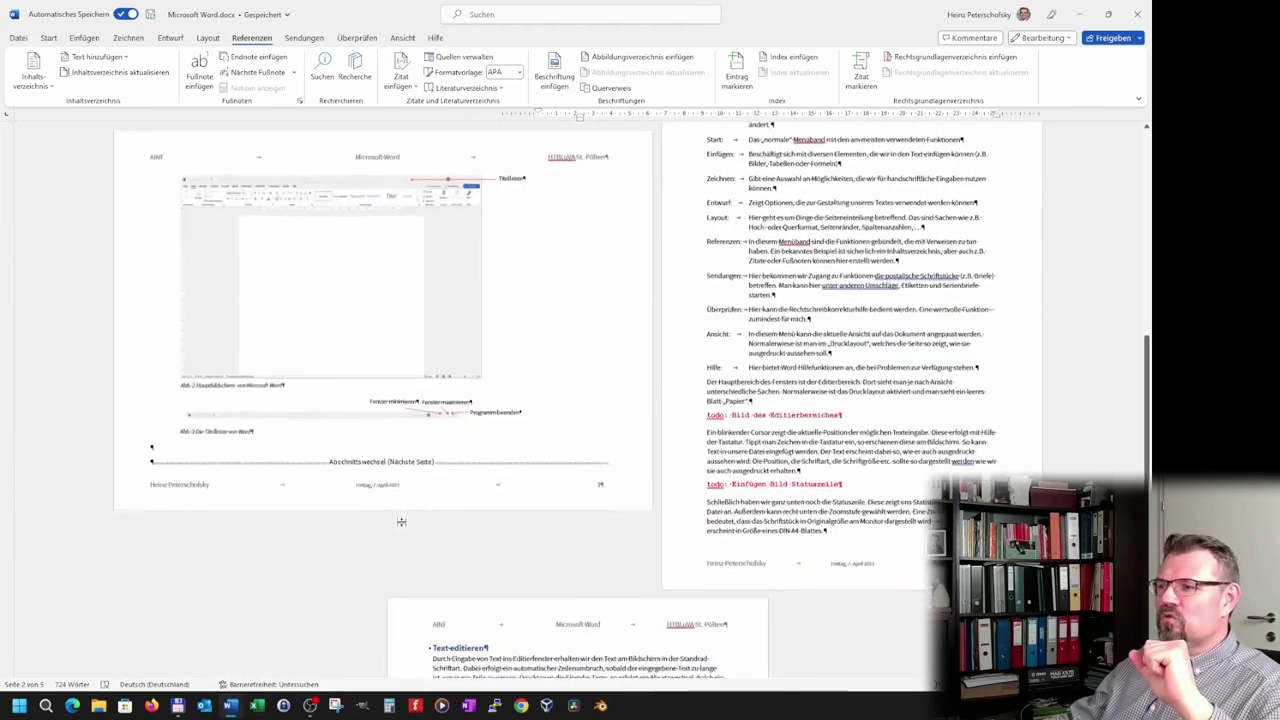
scroll(401, 521, down, 3)
scroll(401, 521, up, 3)
scroll(401, 523, up, 3)
scroll(400, 527, up, 3)
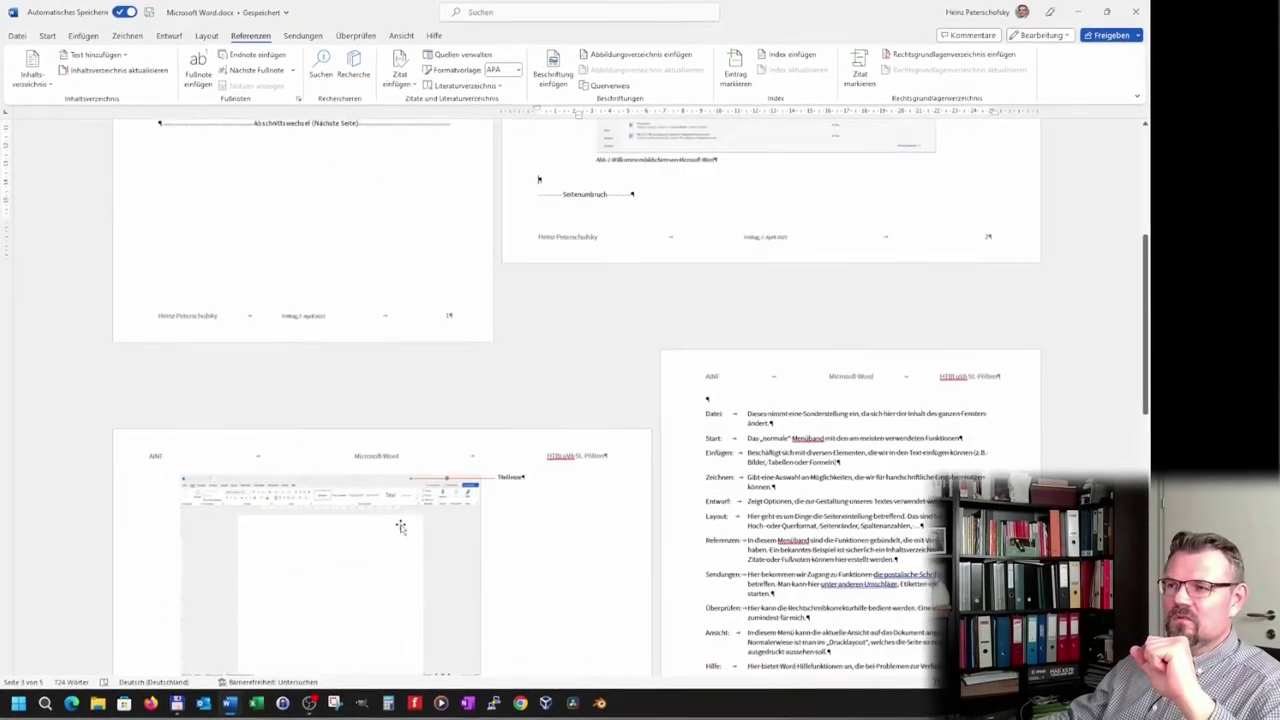
scroll(400, 527, up, 3)
scroll(293, 455, up, 2)
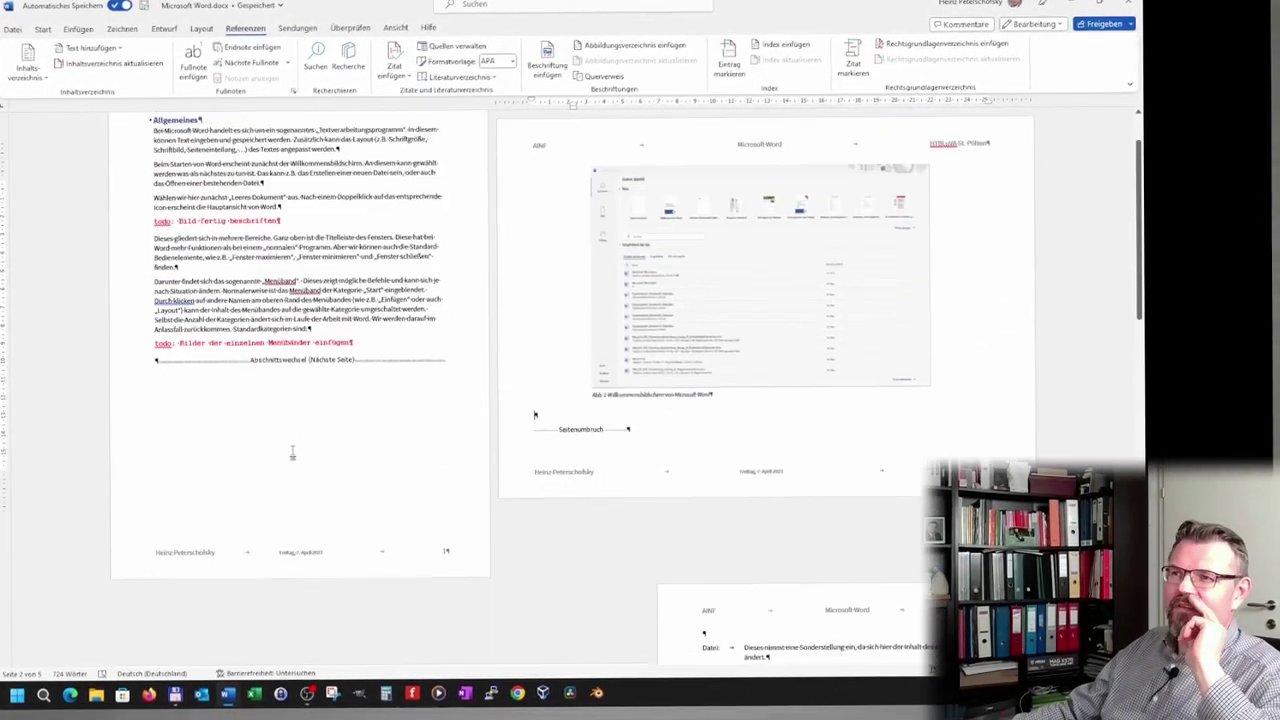
scroll(293, 455, up, 1)
scroll(290, 447, down, 2)
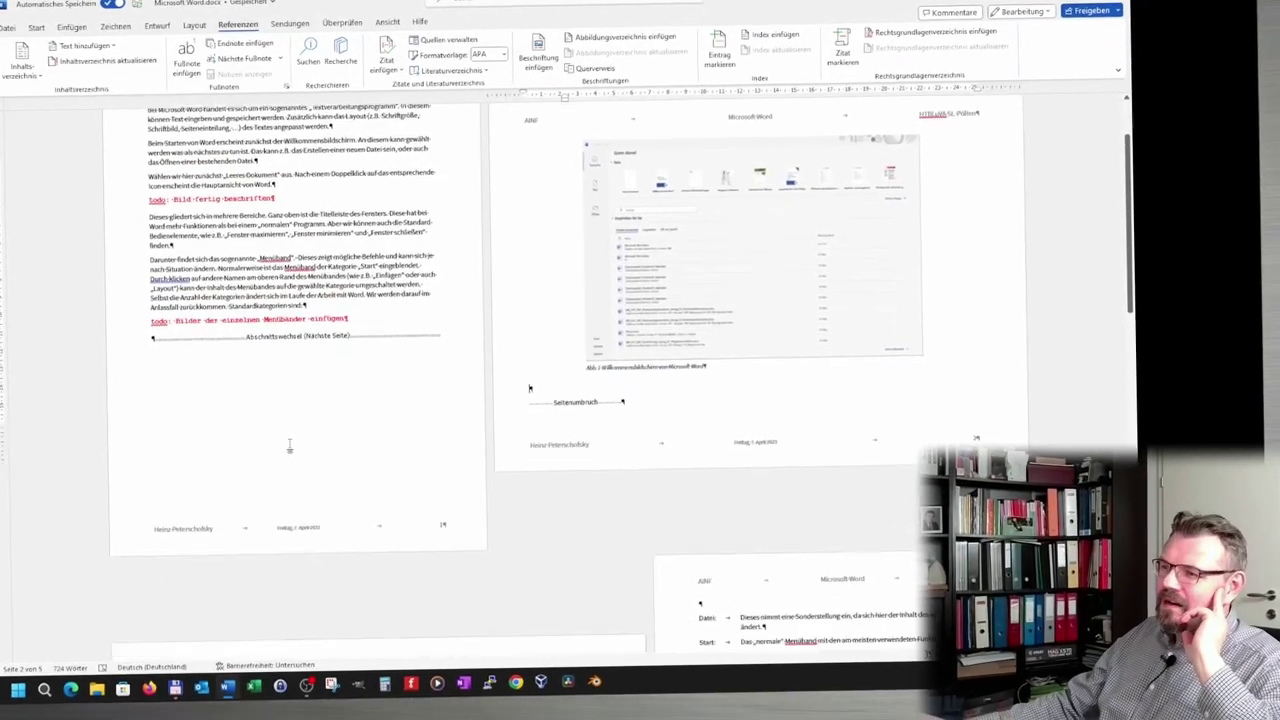
scroll(289, 447, up, 1)
scroll(288, 445, up, 1)
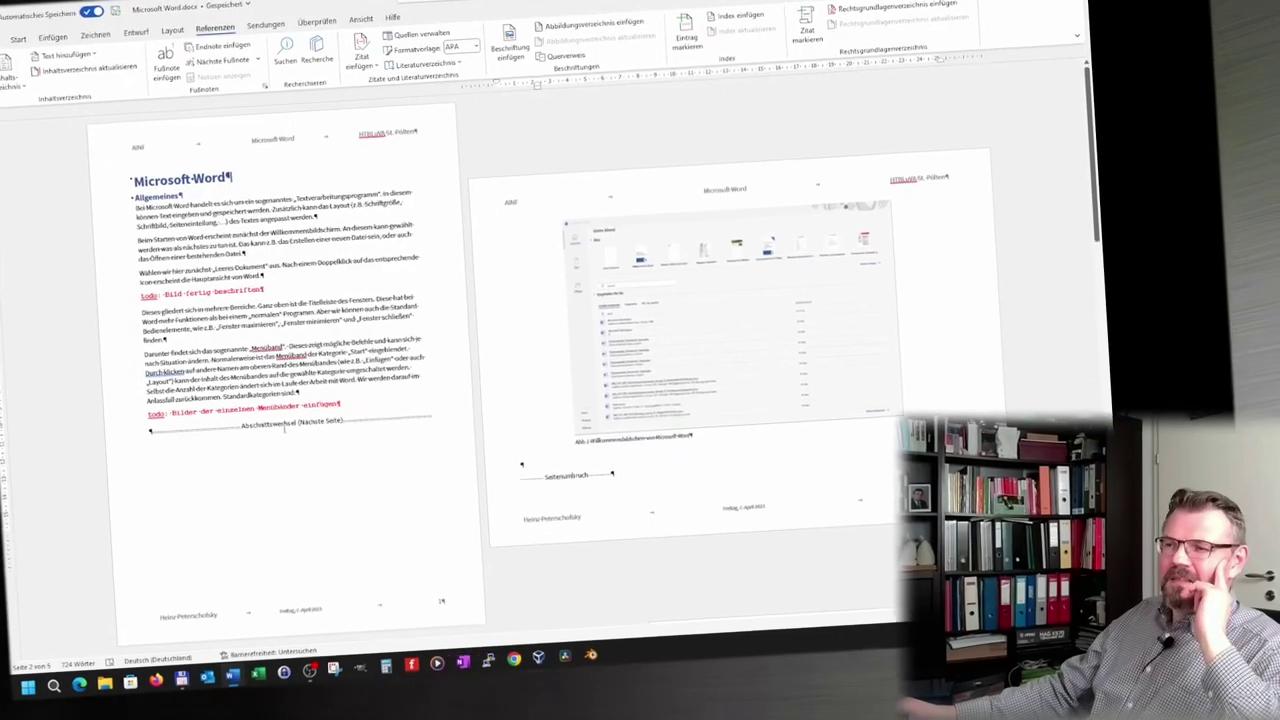
Select the Abb. 2 main-window screenshot on the second landscape page.
scroll(487, 418, down, 3)
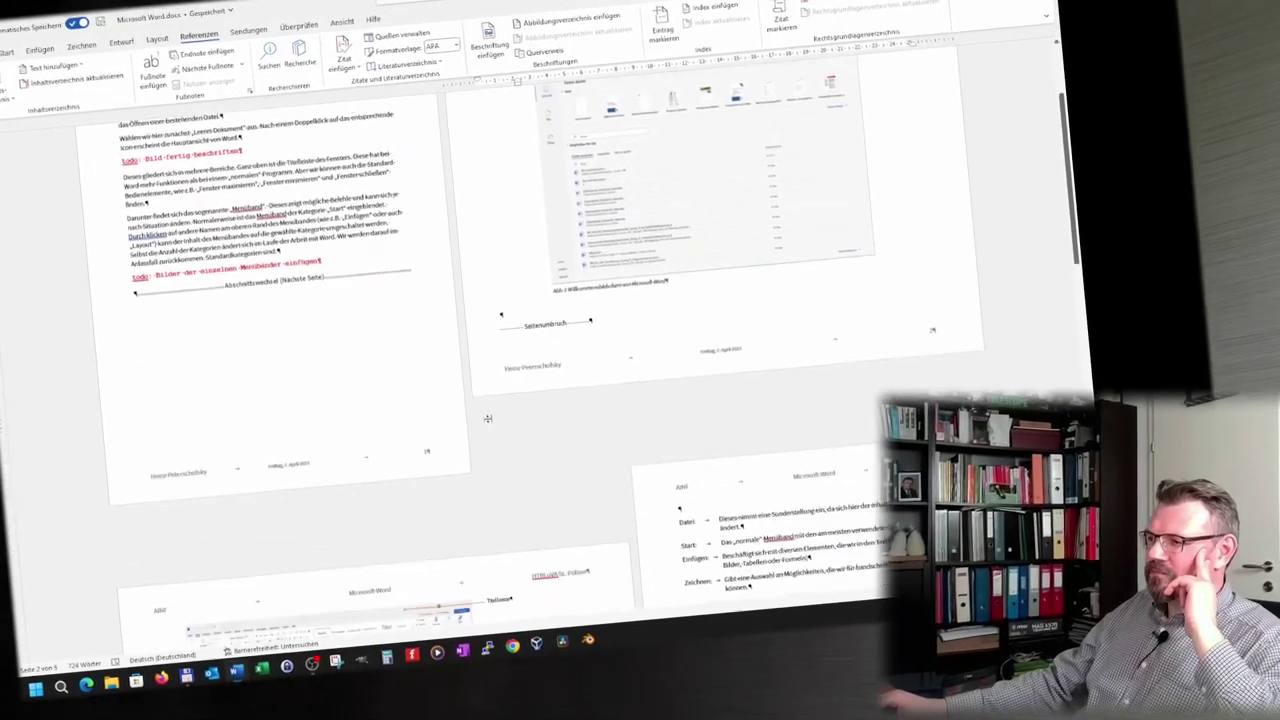
scroll(487, 418, down, 3)
scroll(485, 417, down, 3)
scroll(482, 415, down, 3)
scroll(478, 413, down, 3)
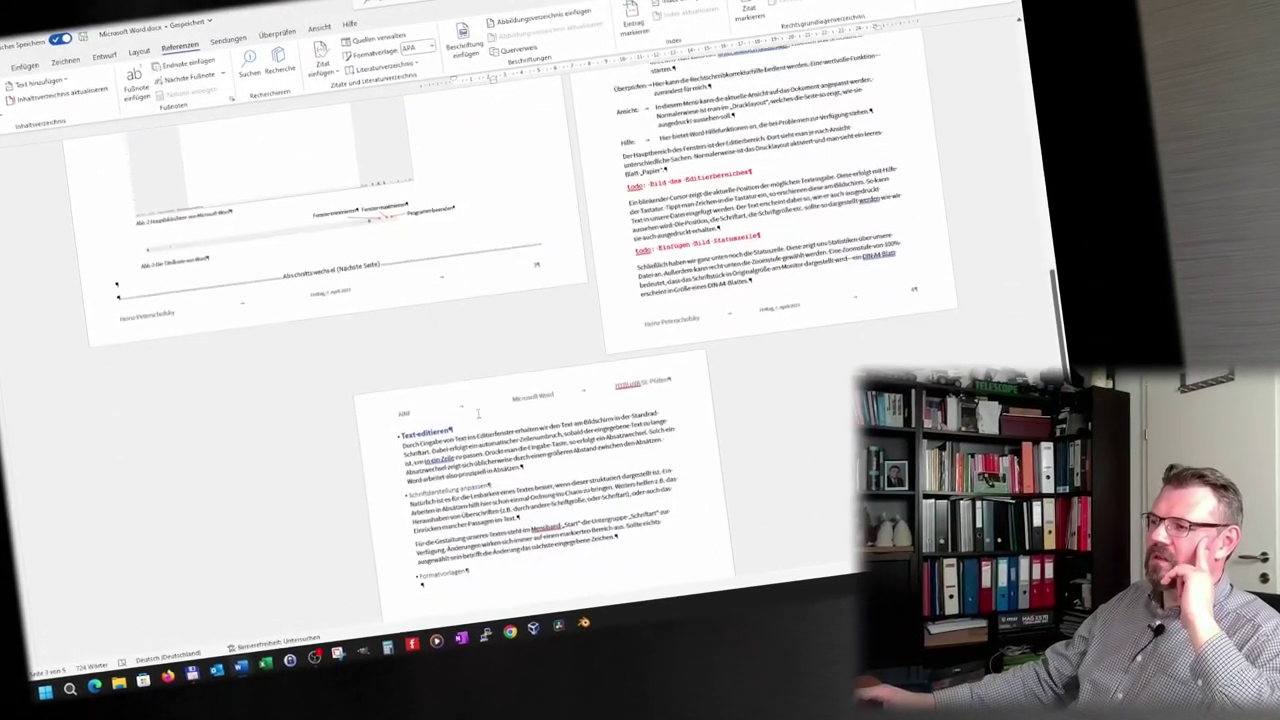
scroll(478, 413, down, 3)
scroll(476, 412, down, 1)
scroll(470, 410, up, 4)
scroll(465, 409, up, 2)
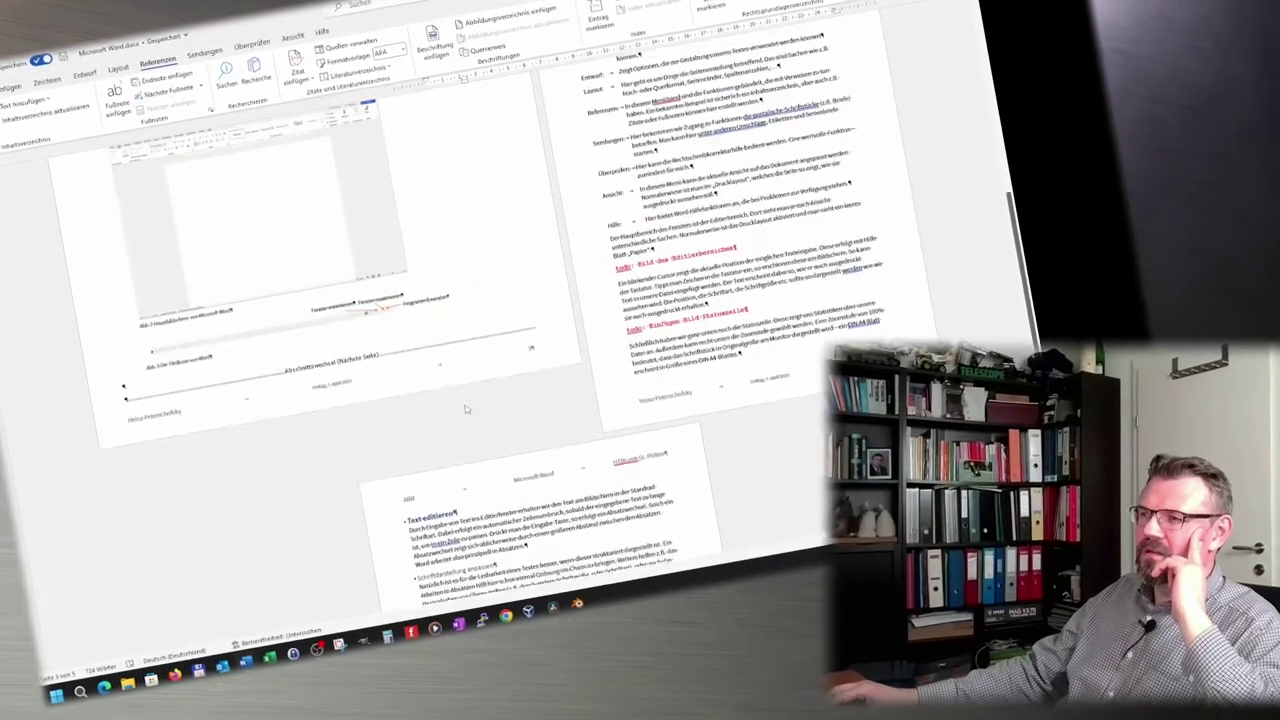
scroll(465, 409, up, 3)
scroll(440, 360, up, 2)
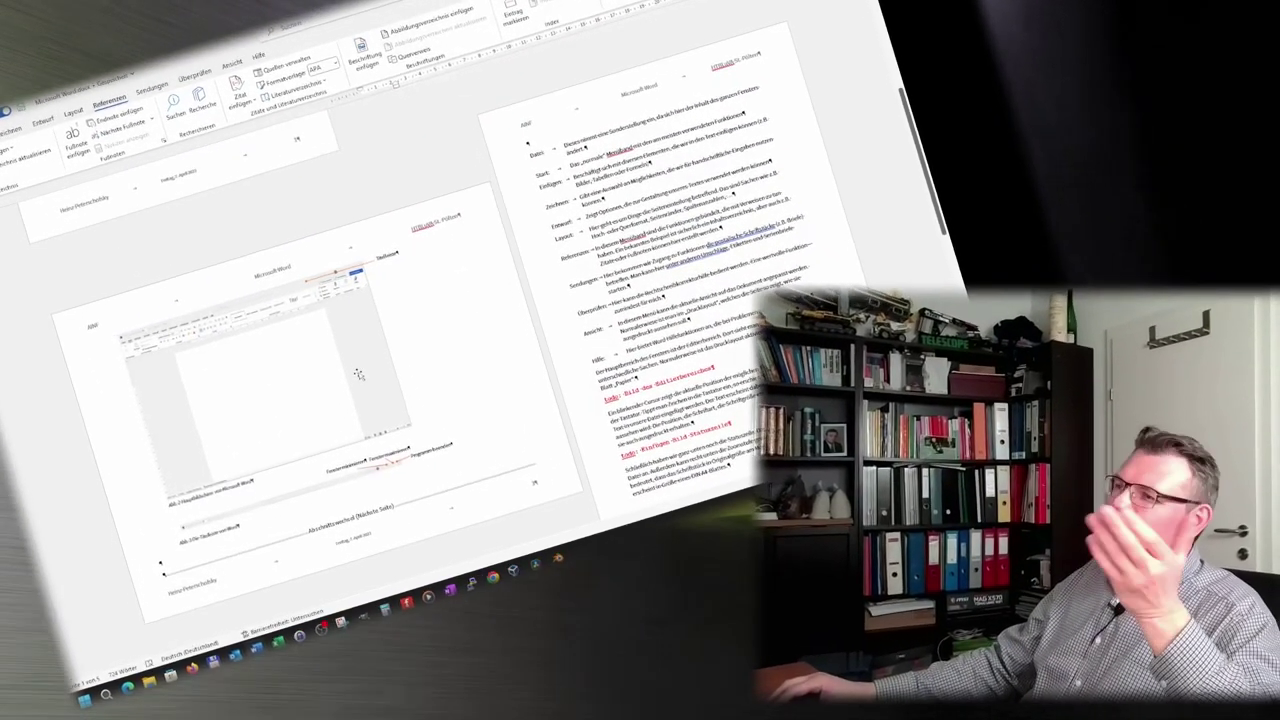
click(357, 372)
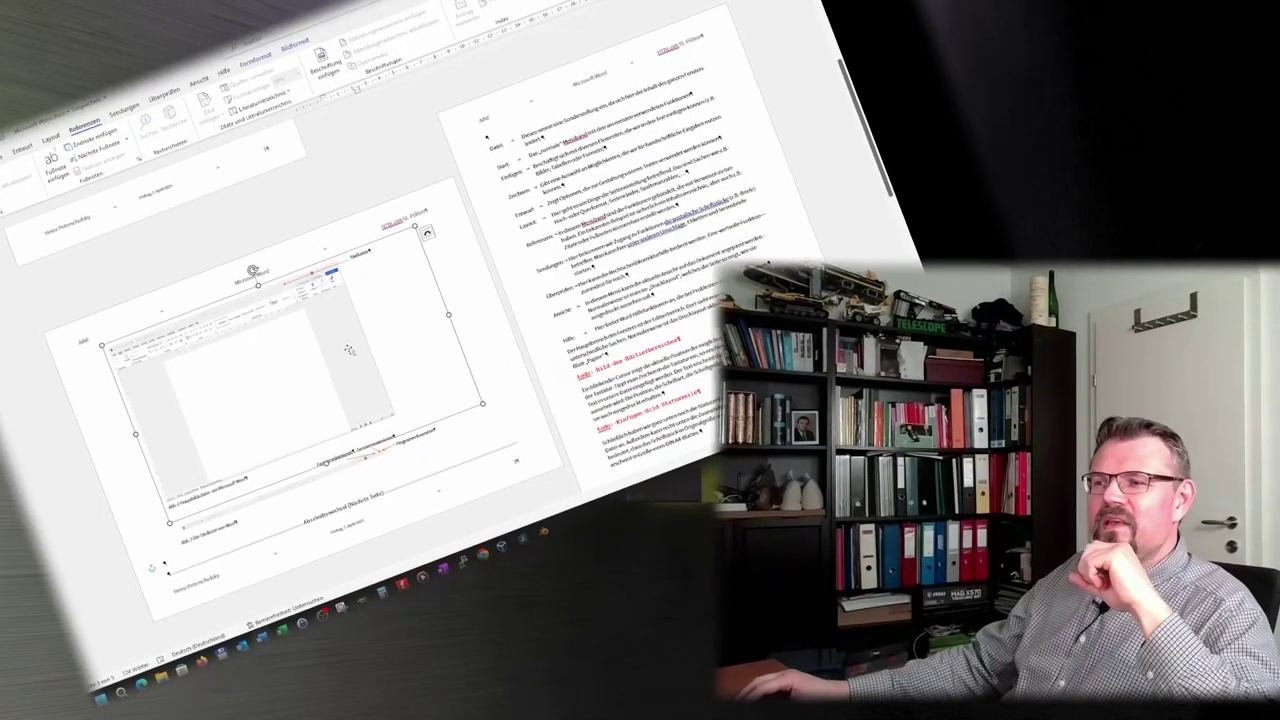